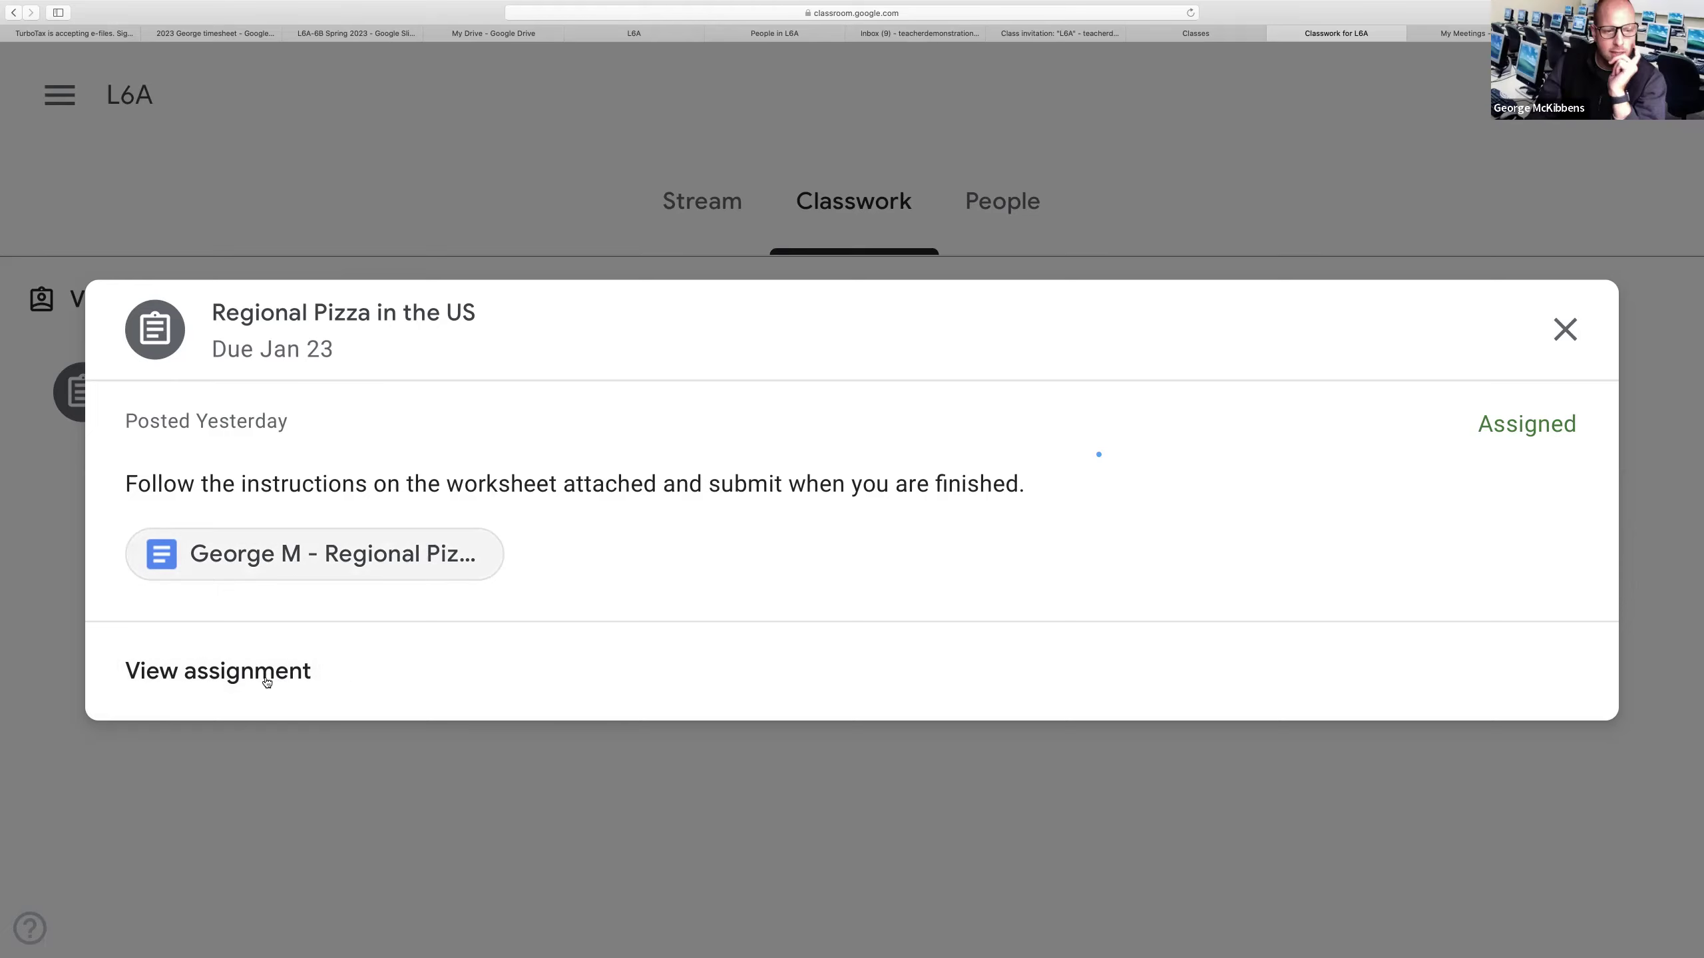
Open the full Regional Pizza in the US assignment and mark its private comments area with an arrow and underlines.
left_click(267, 677)
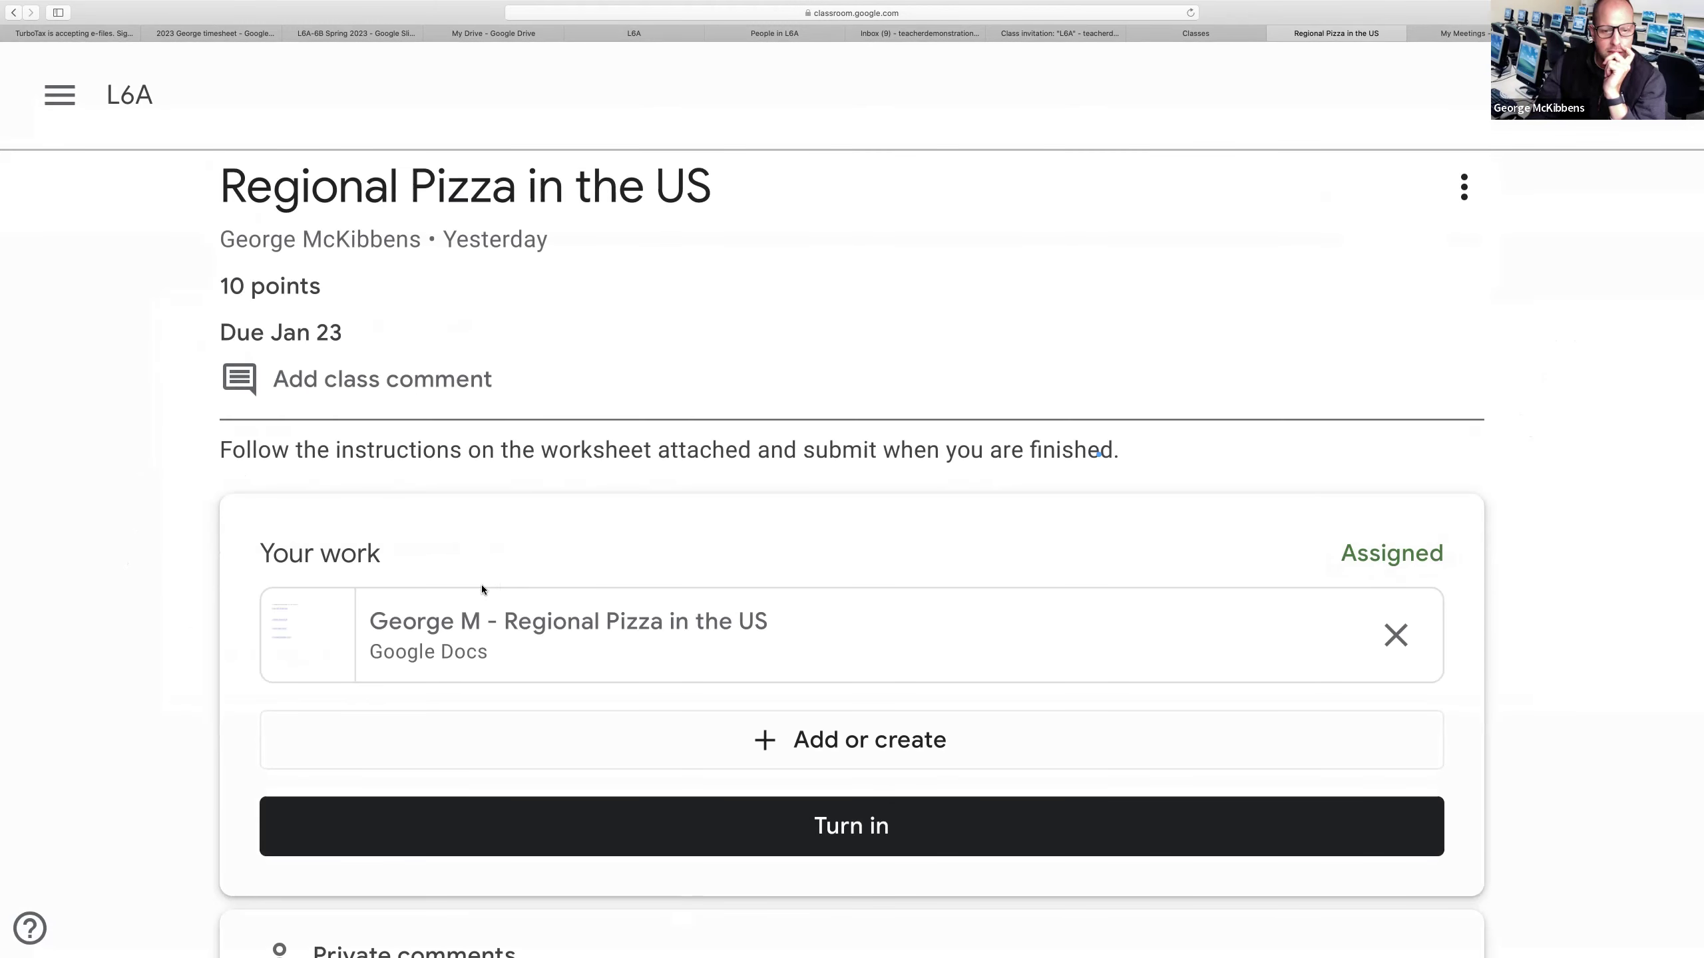
scroll(1466, 547, "down", 3)
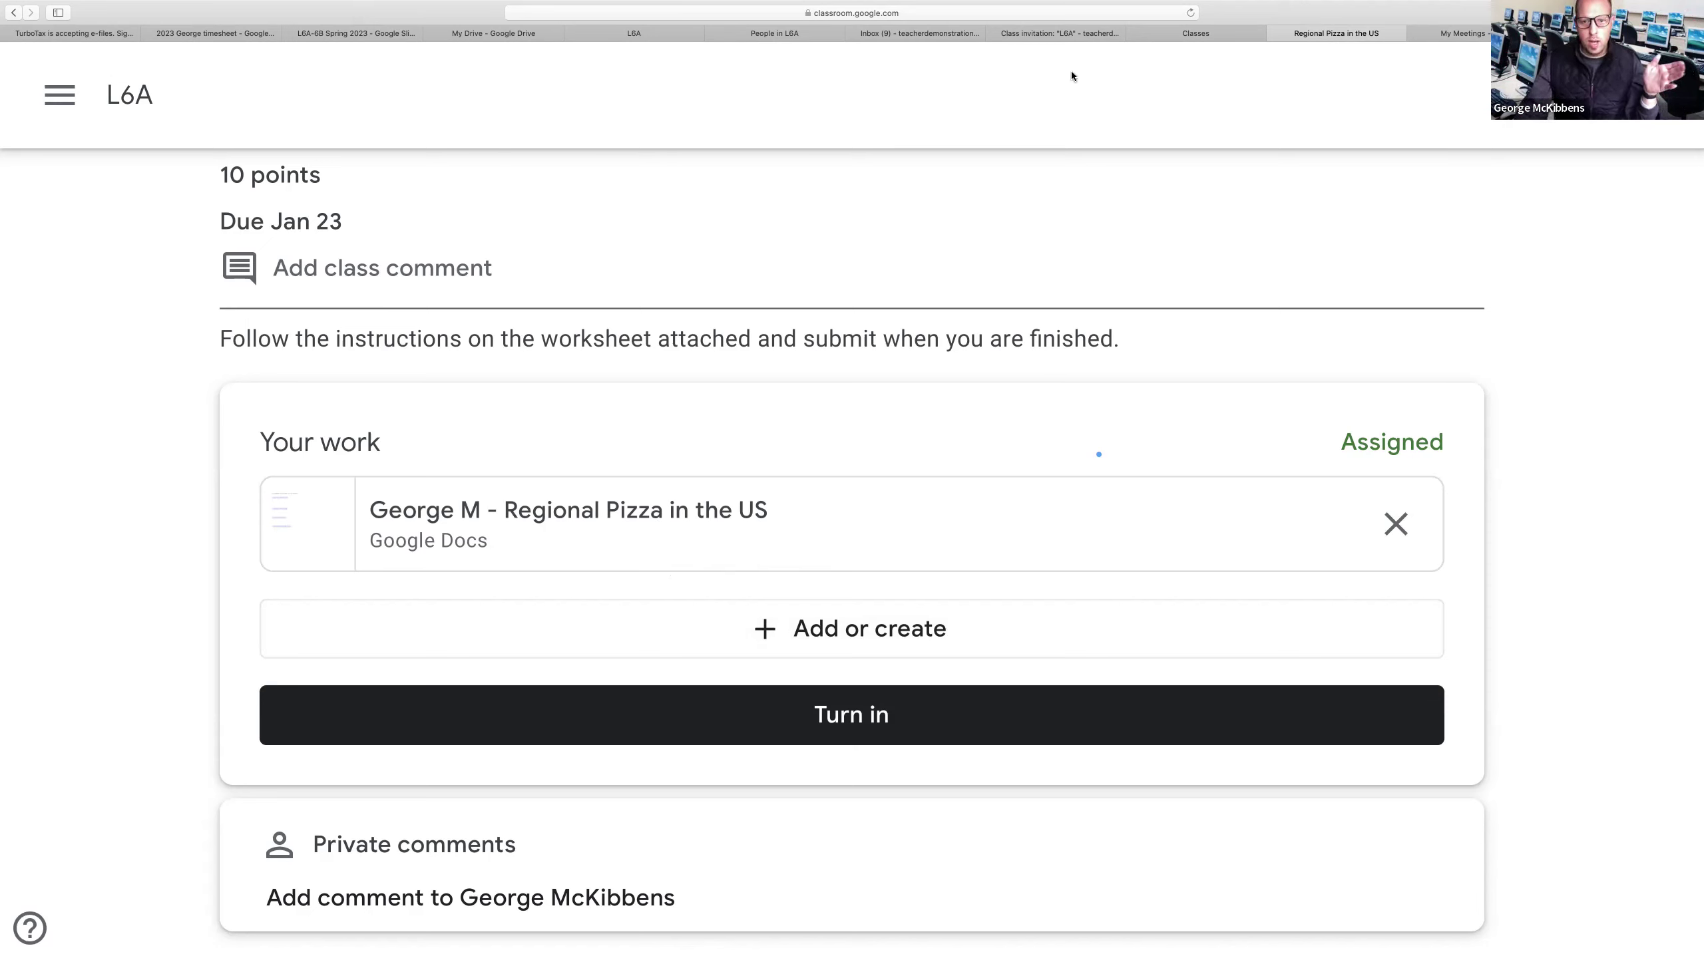
mouse_move(750, 765)
left_mouse_down()
mouse_move(585, 864)
mouse_move(636, 865)
left_mouse_up()
left_click_drag(485, 917, 645, 917)
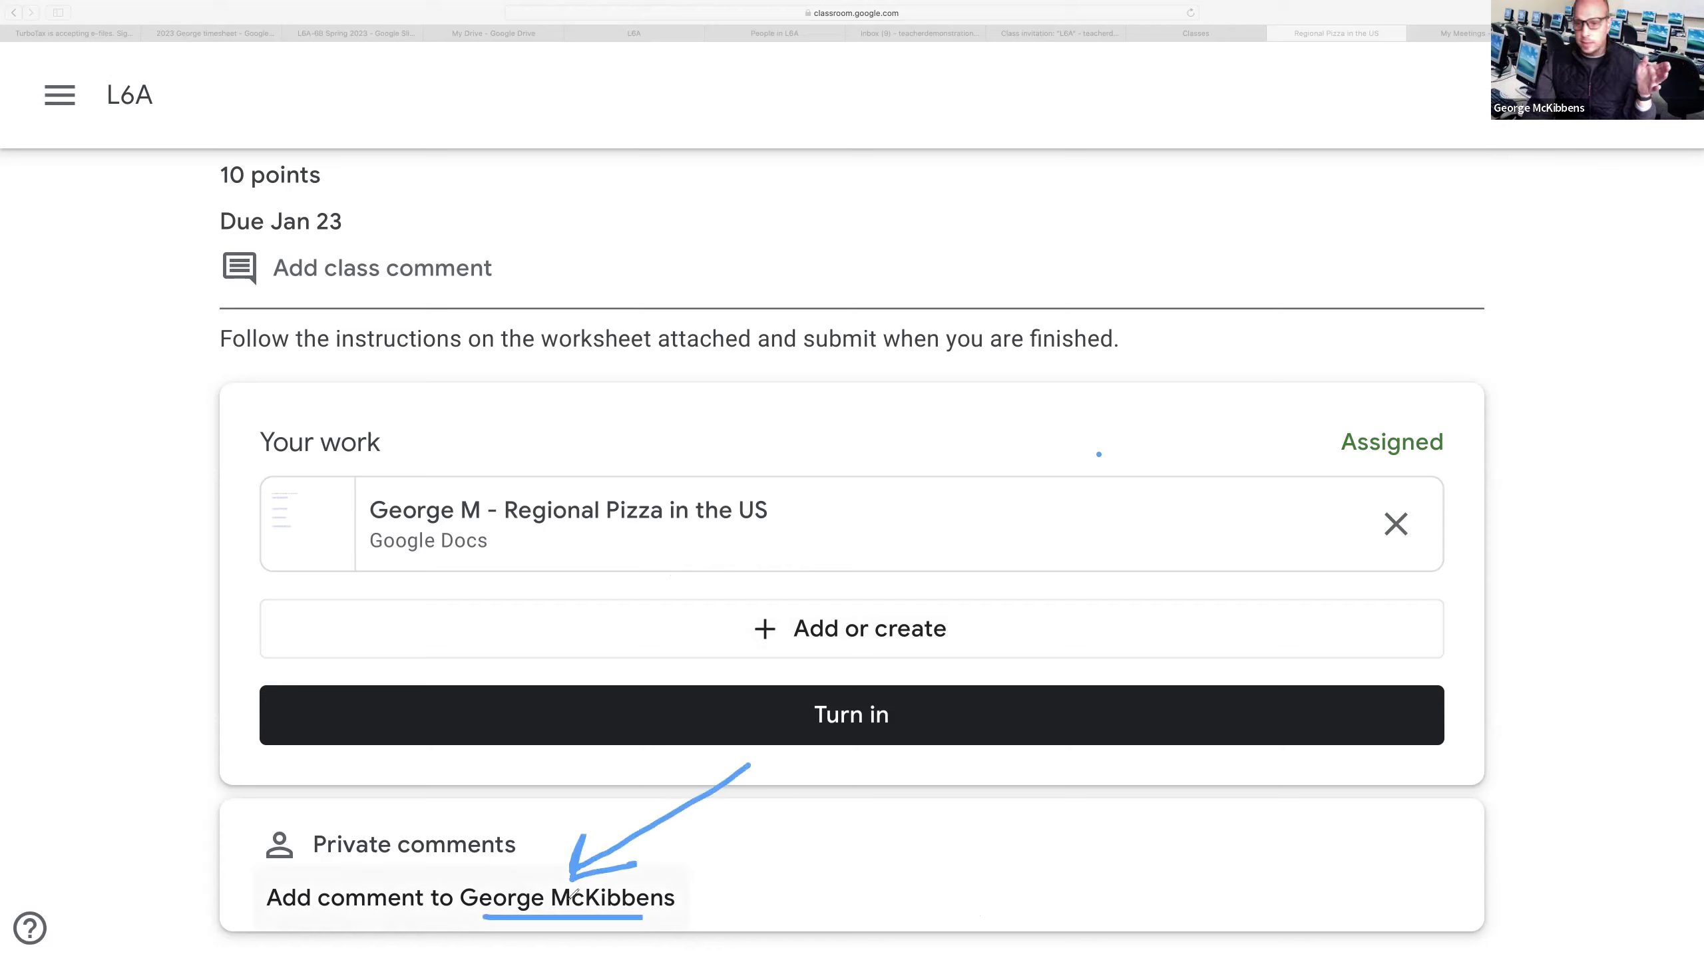
left_click_drag(349, 859, 504, 858)
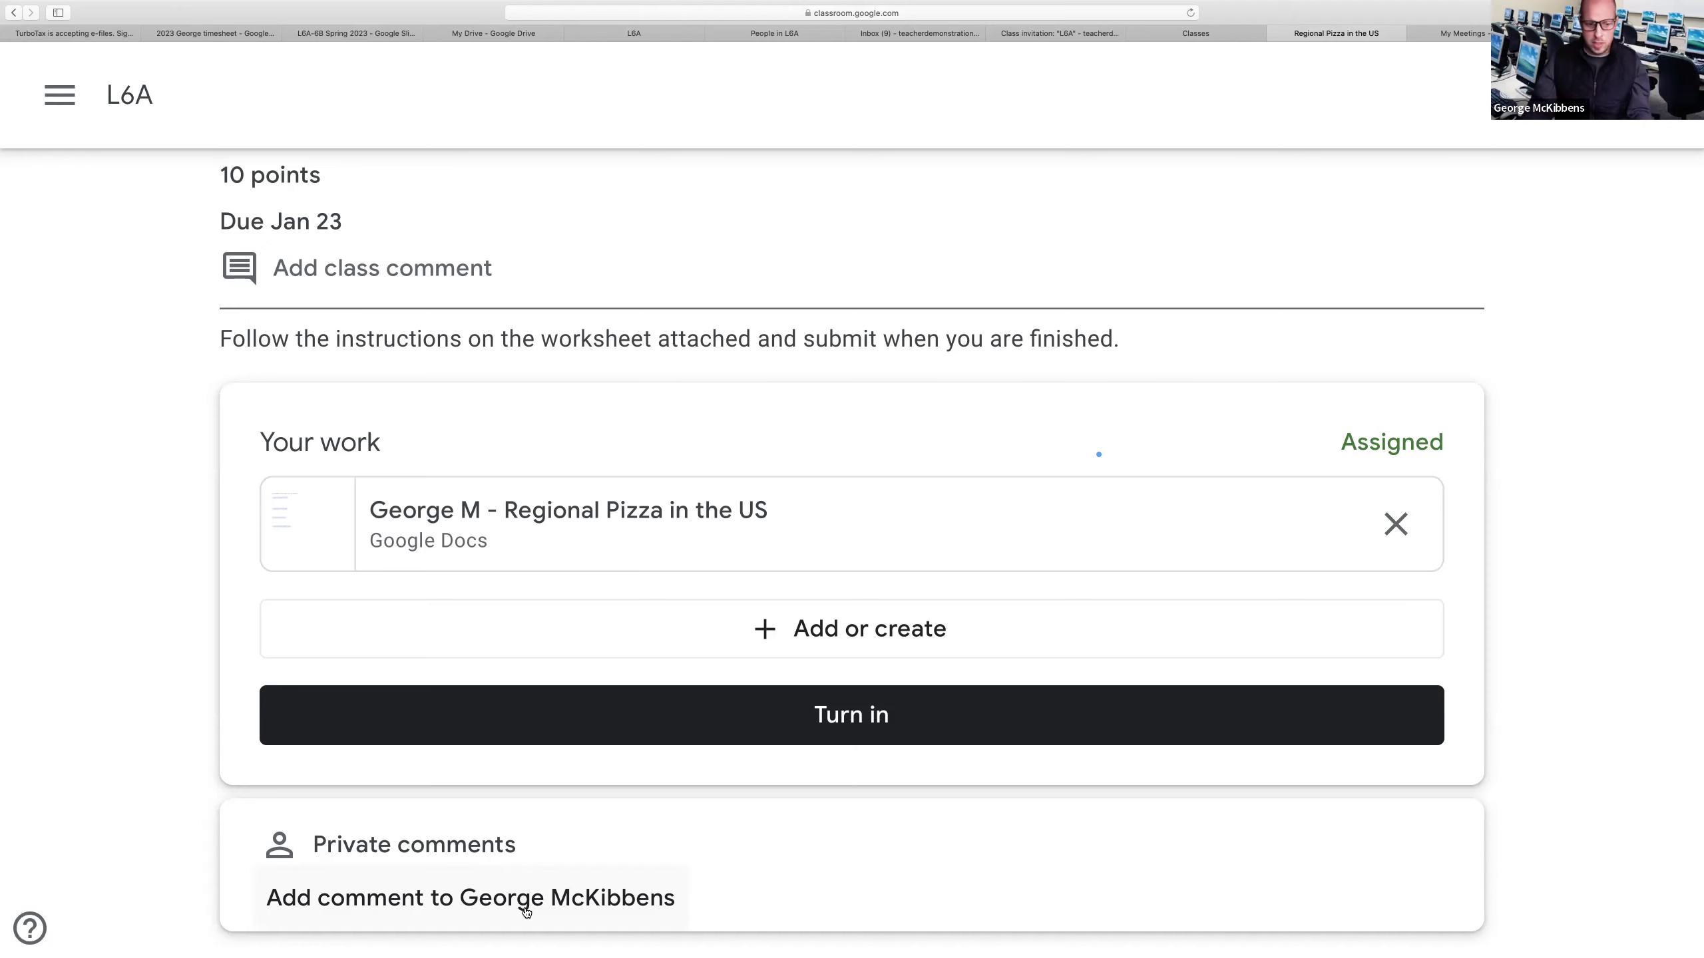
Draft a private comment to the teacher reading "I am so confused. What do you want me to do?" and clear it.
left_click(520, 909)
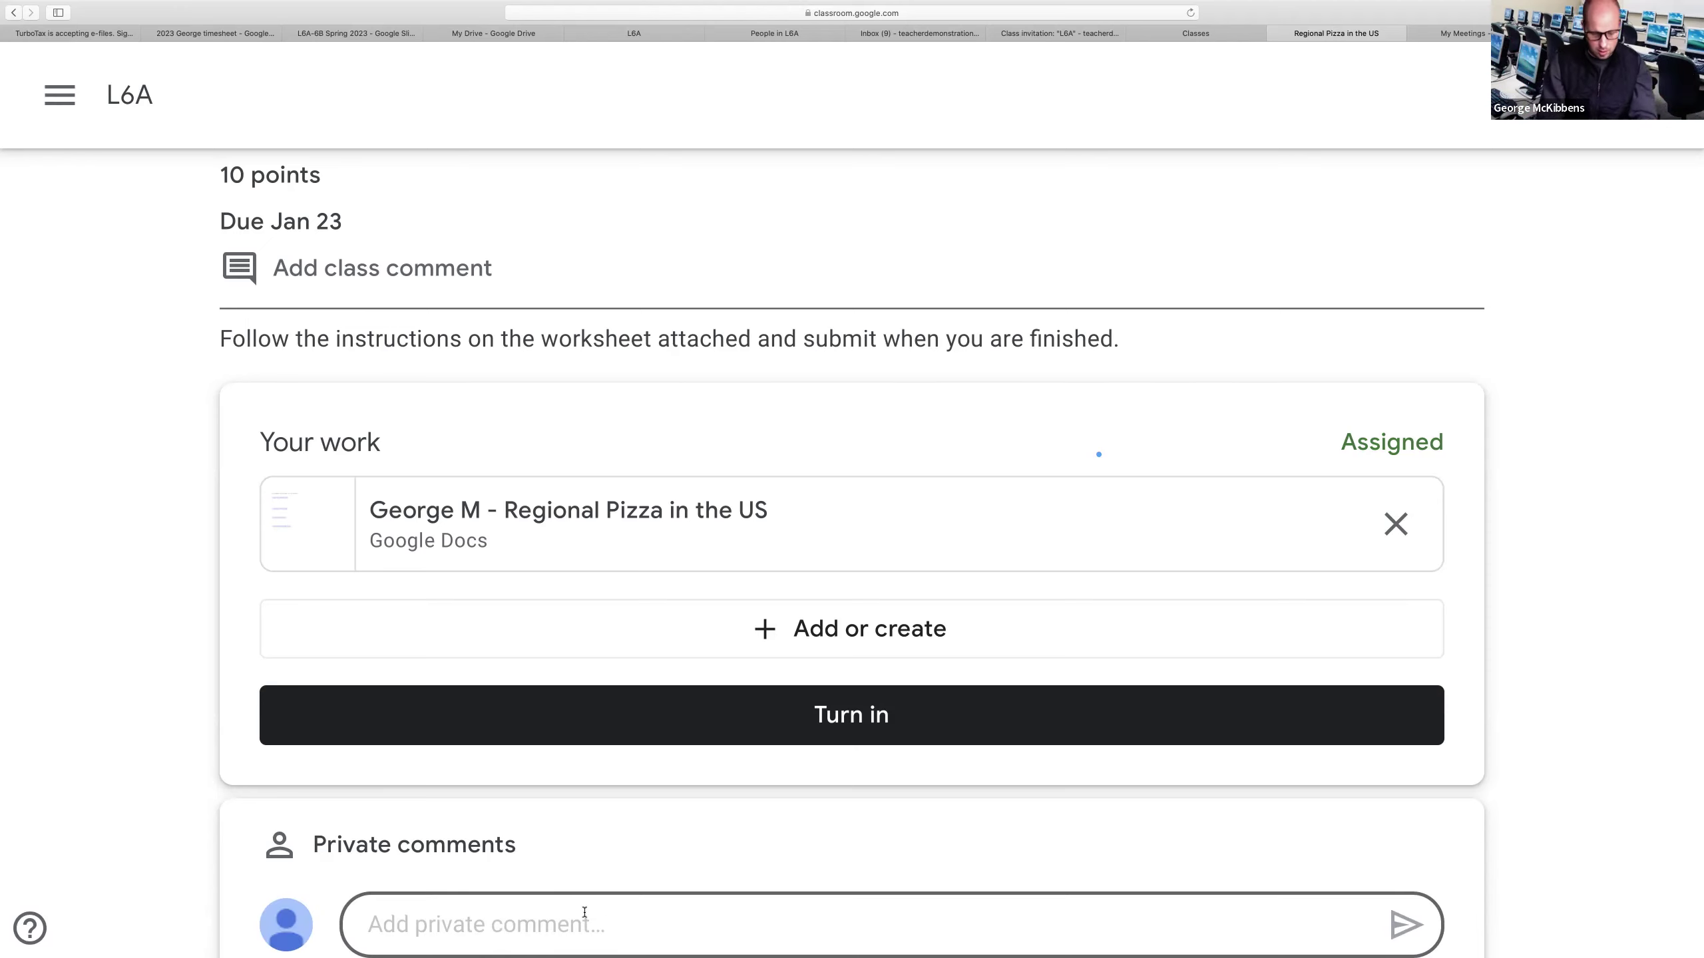
type("Dear George, ")
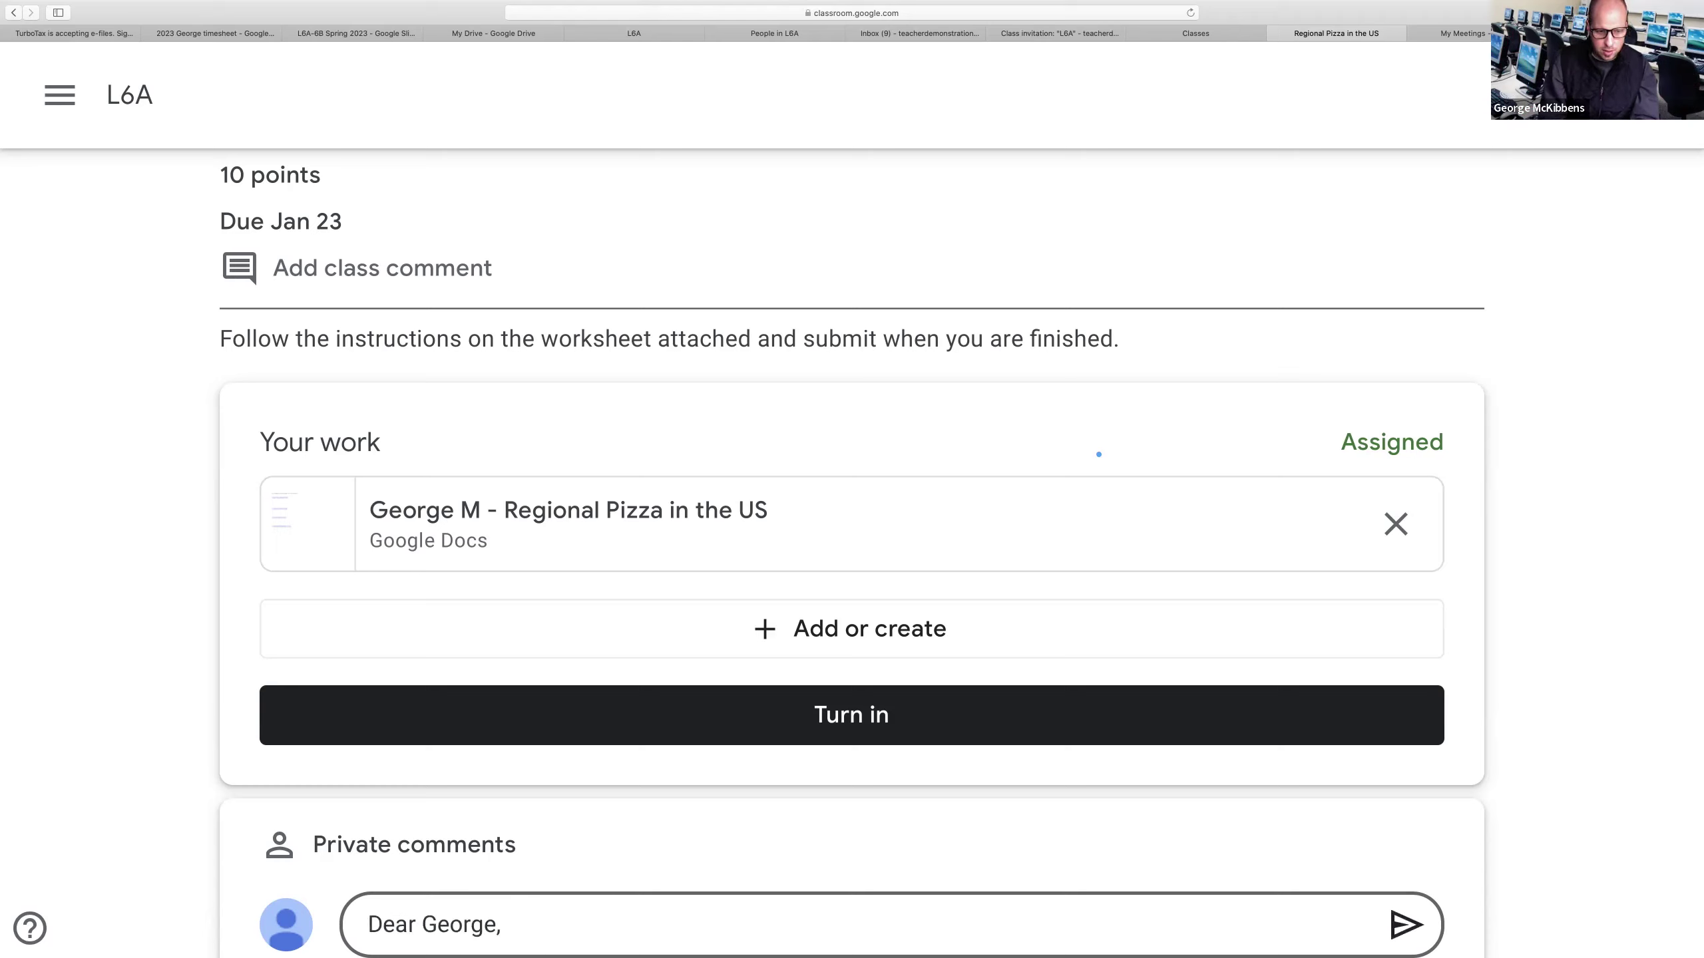
type("I am so ")
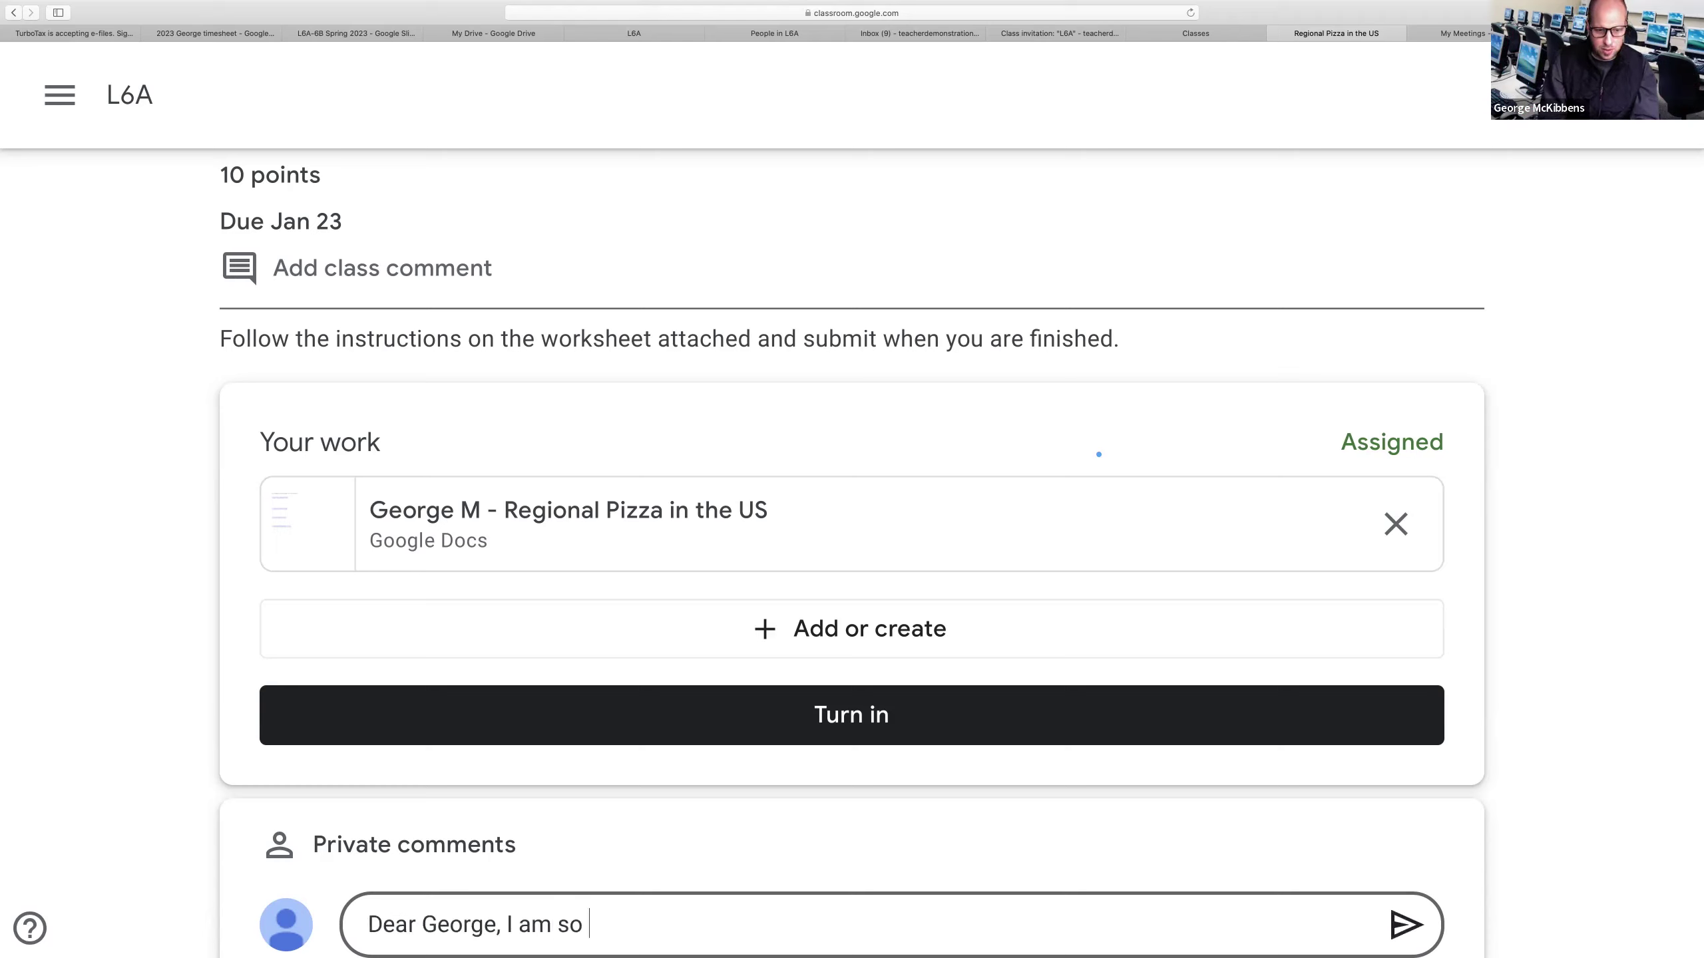
type("confused. ")
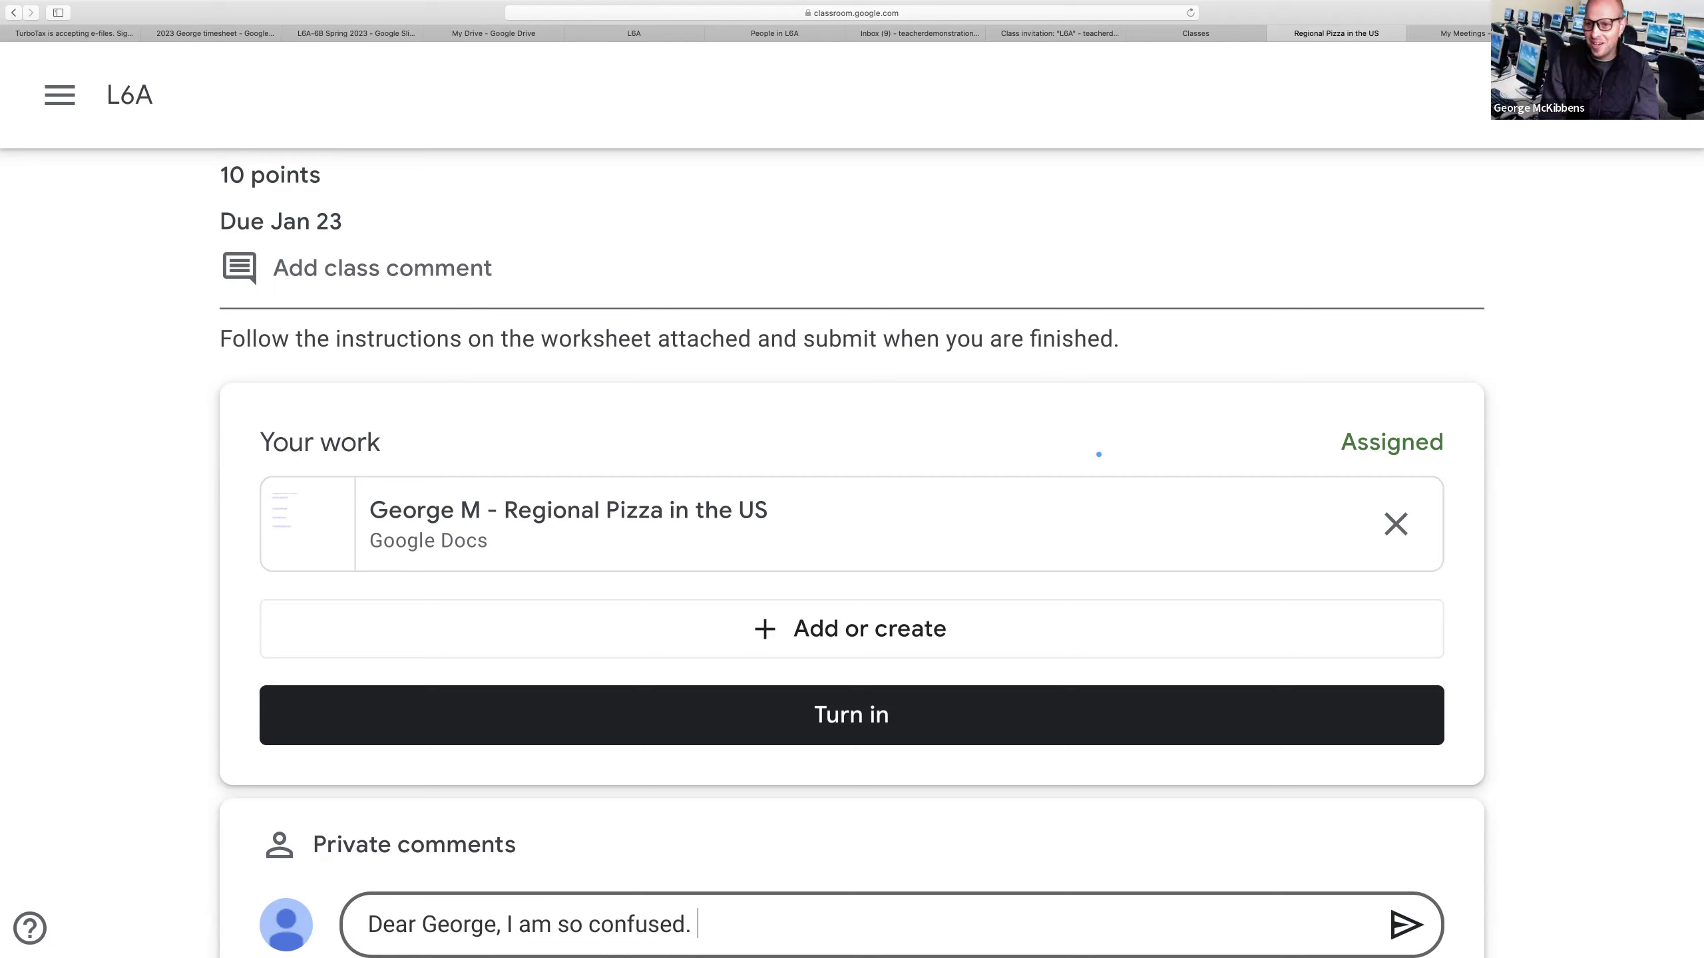
type("What do you want")
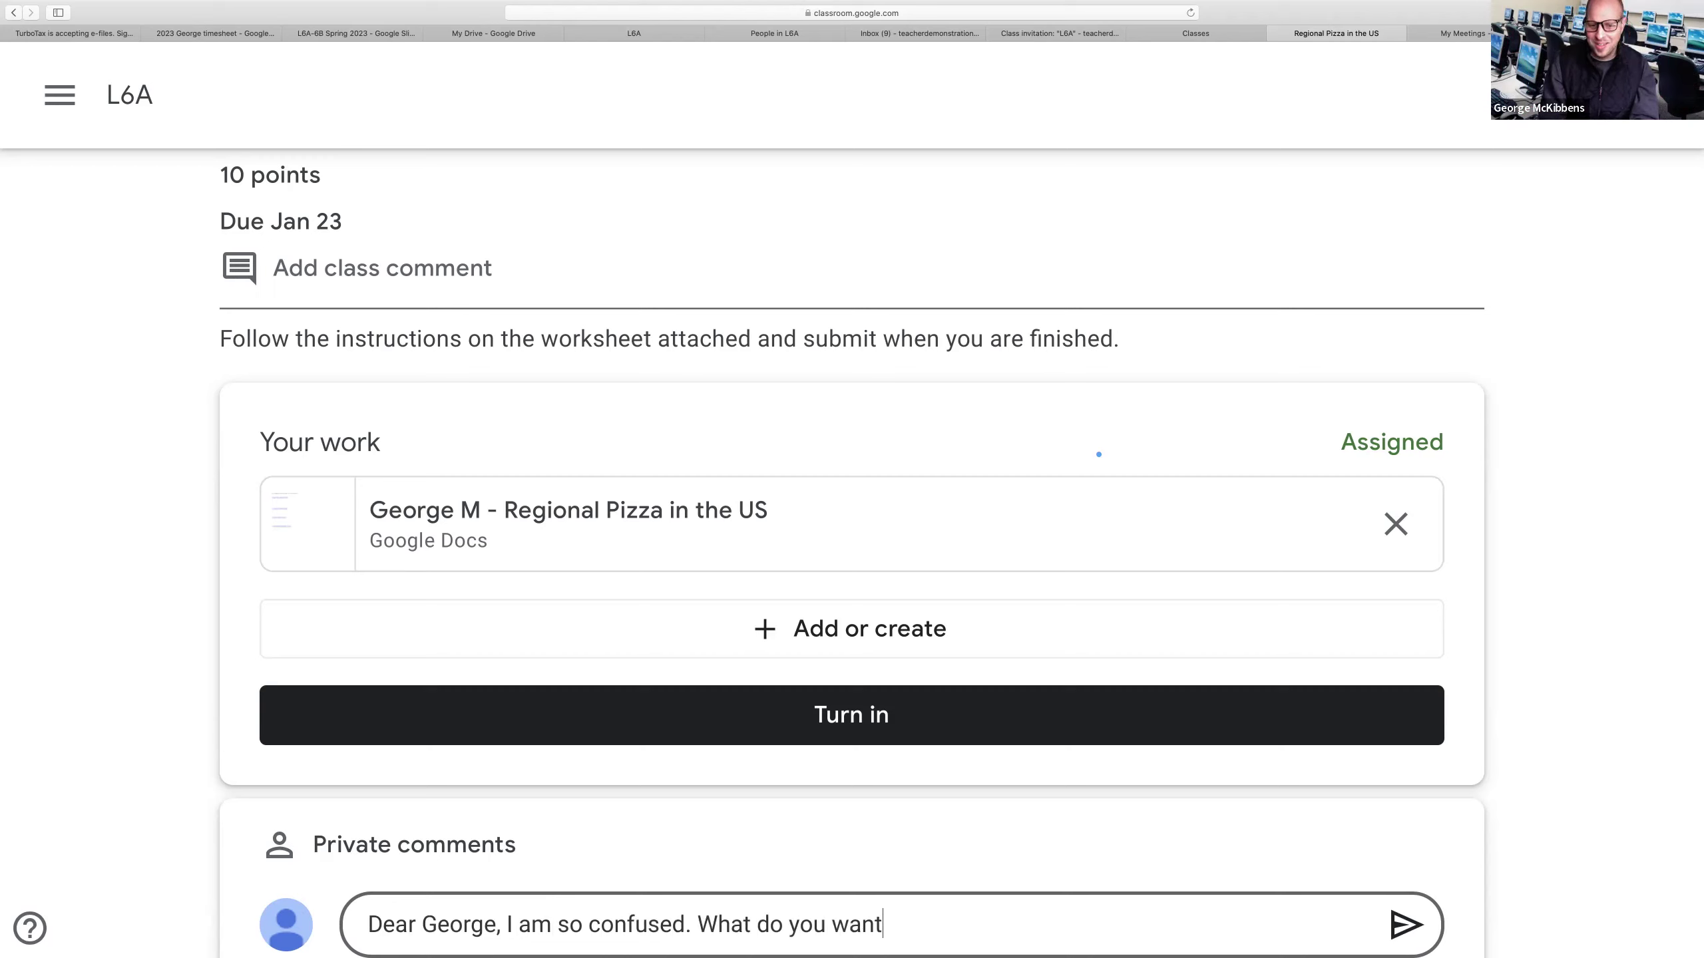
type(" me to  do?")
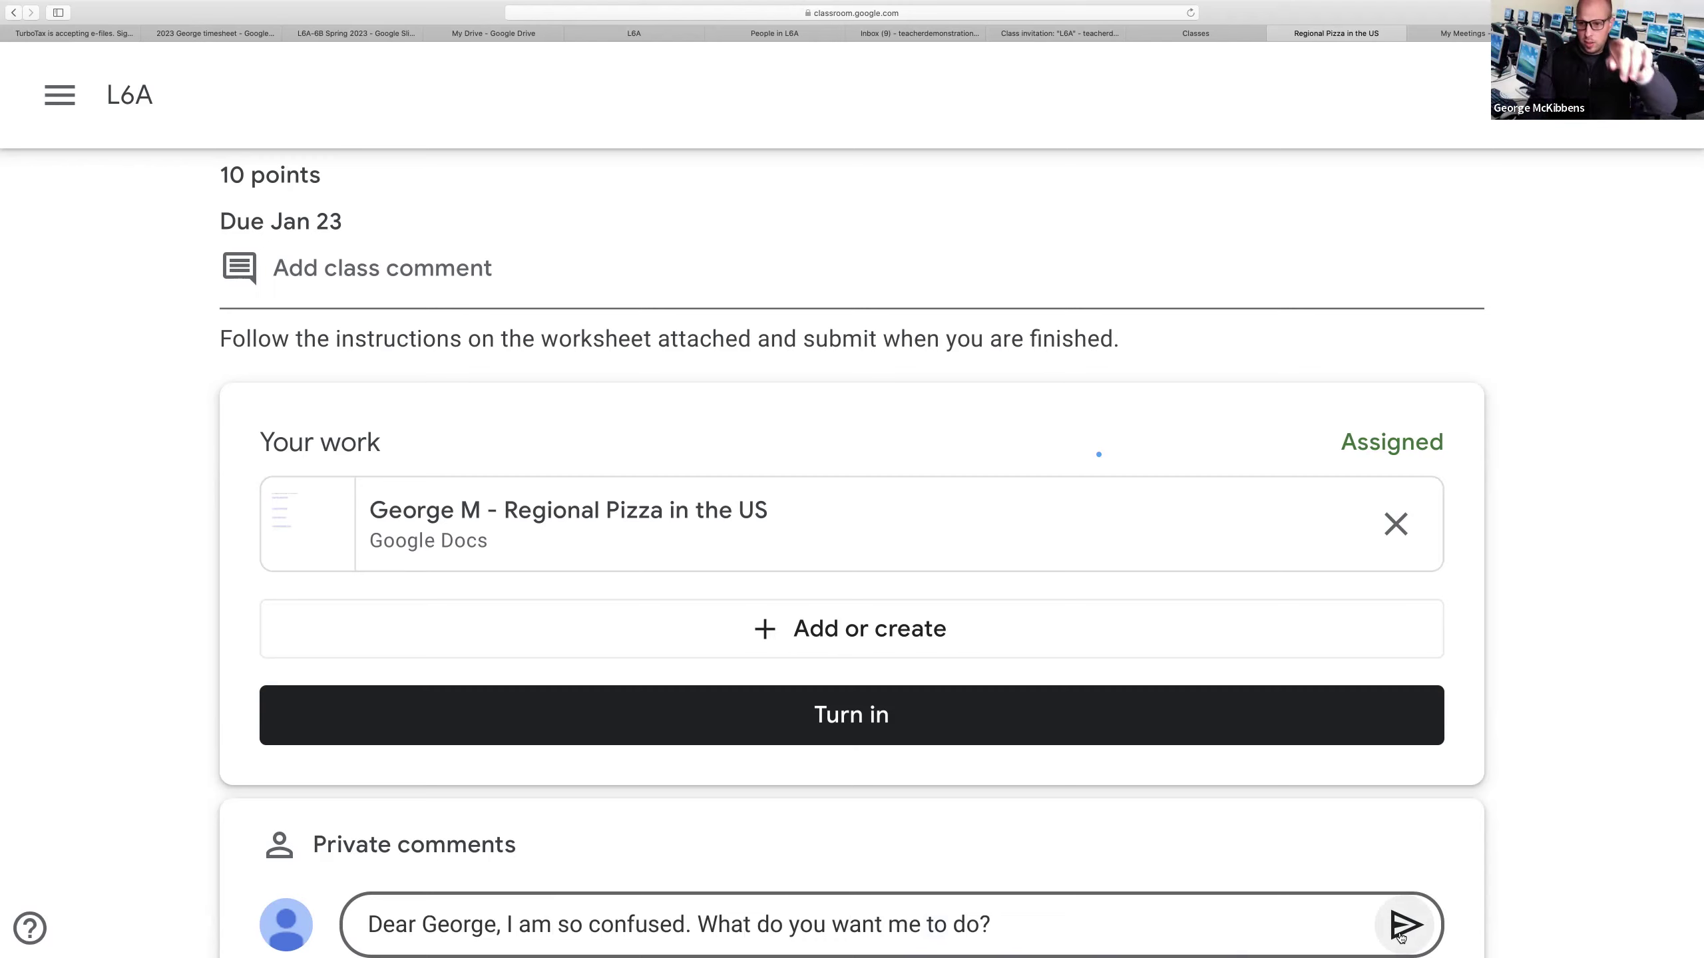
left_click_drag(1052, 919, 1221, 784)
key("BackSpace")
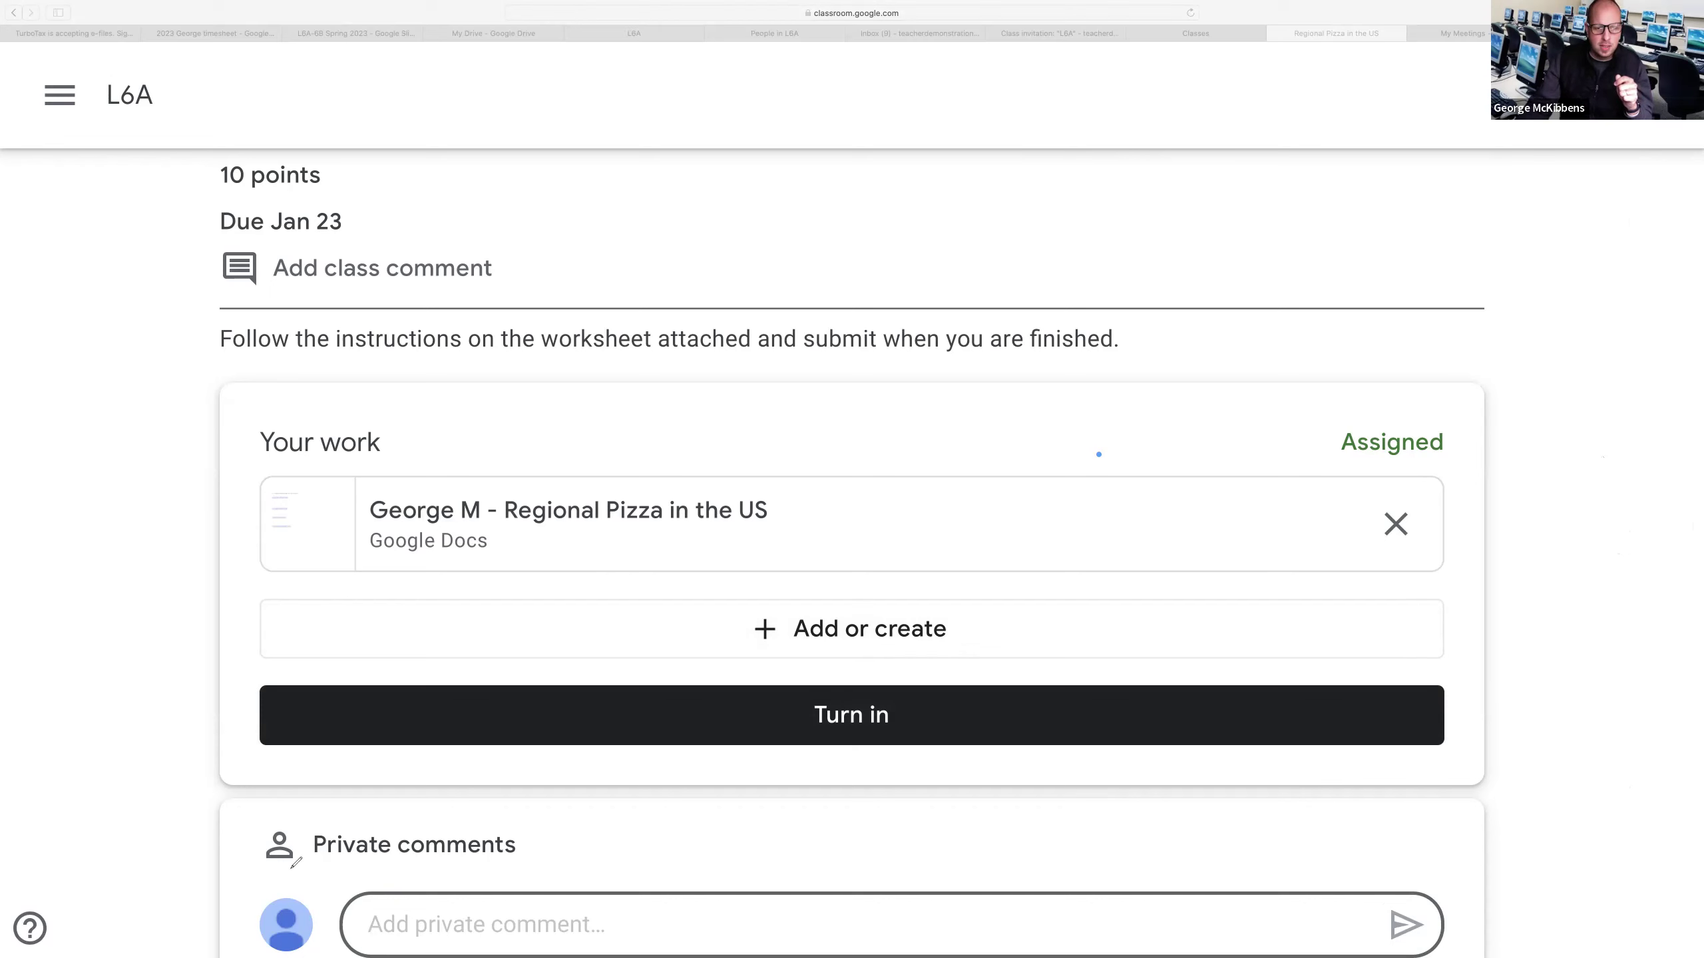
Underline the Private comments heading, draw an arrow to the comment field, and erase both markings.
left_click_drag(312, 864, 536, 861)
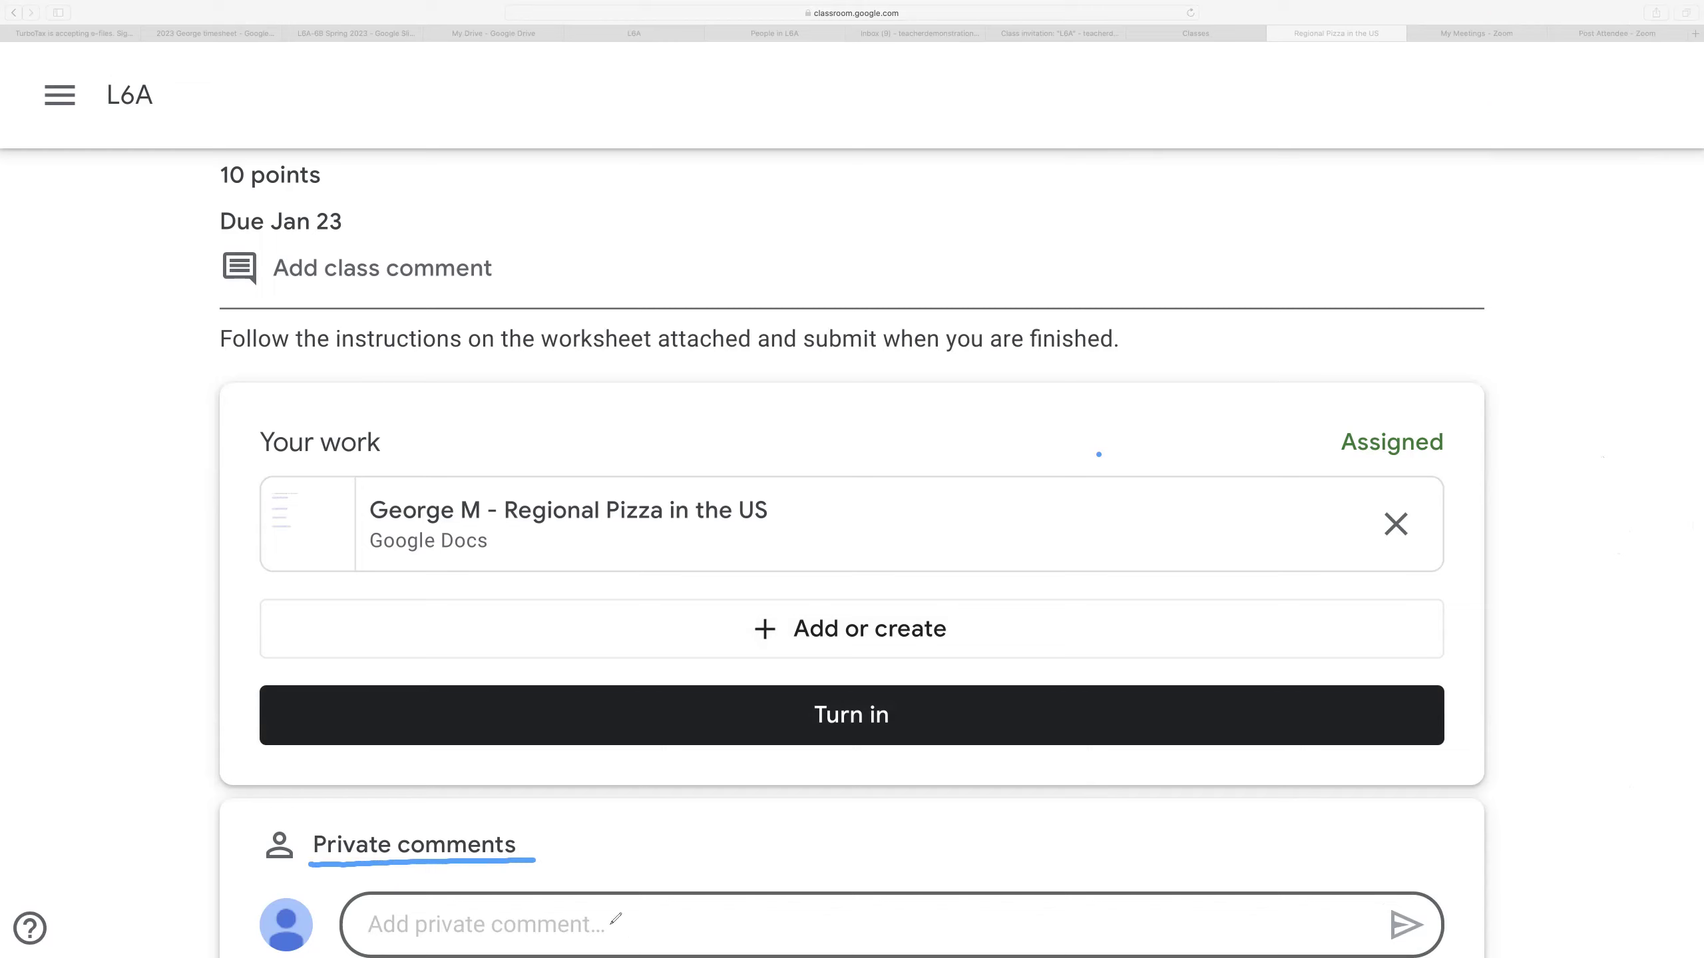
mouse_move(141, 856)
left_mouse_down()
mouse_move(349, 896)
mouse_move(343, 871)
mouse_move(321, 905)
left_mouse_up()
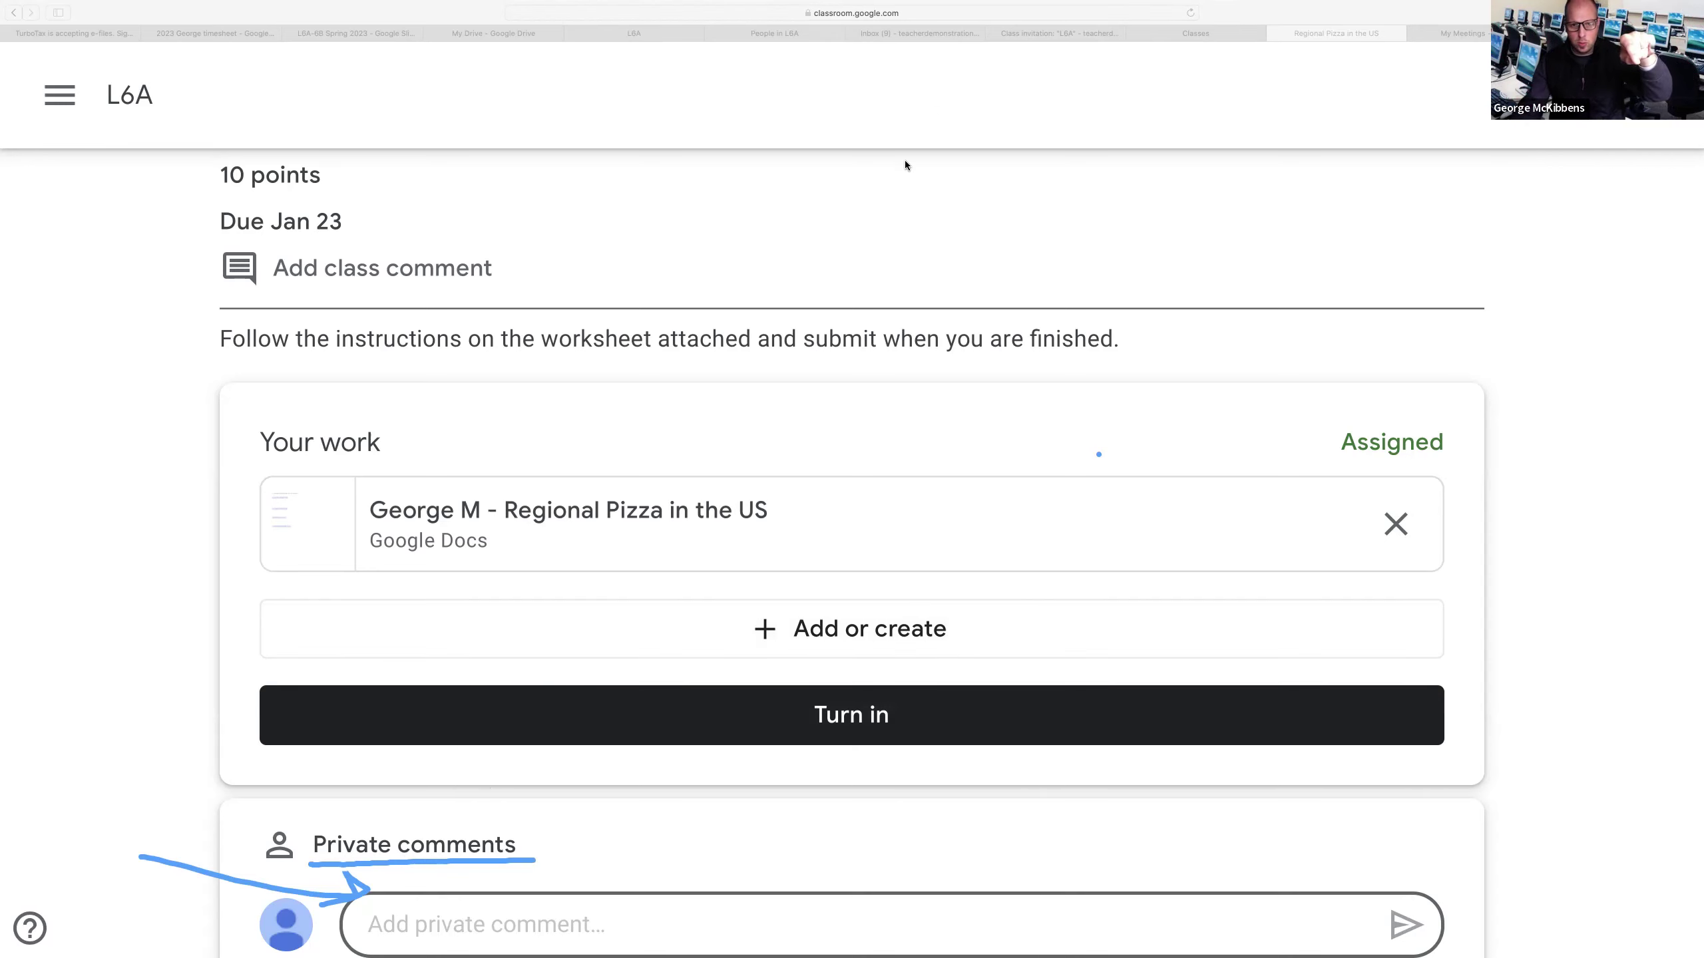
scroll(846, 219, "up", 3)
scroll(794, 246, "down", 5)
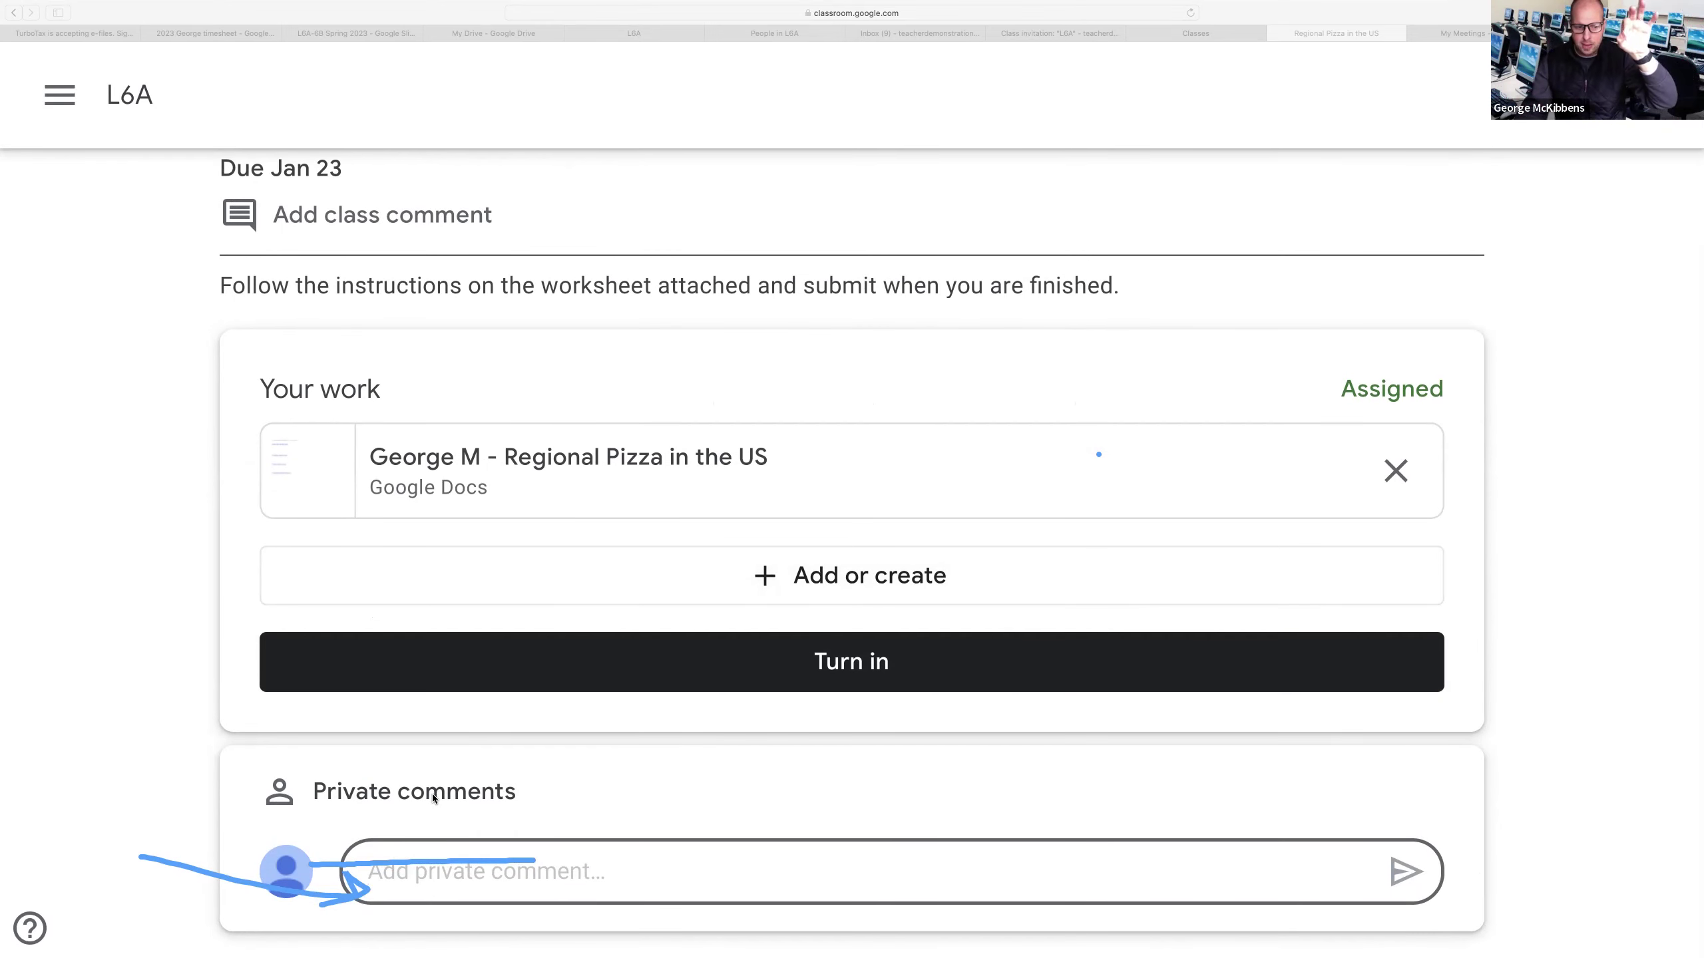
scroll(433, 798, "up", 1)
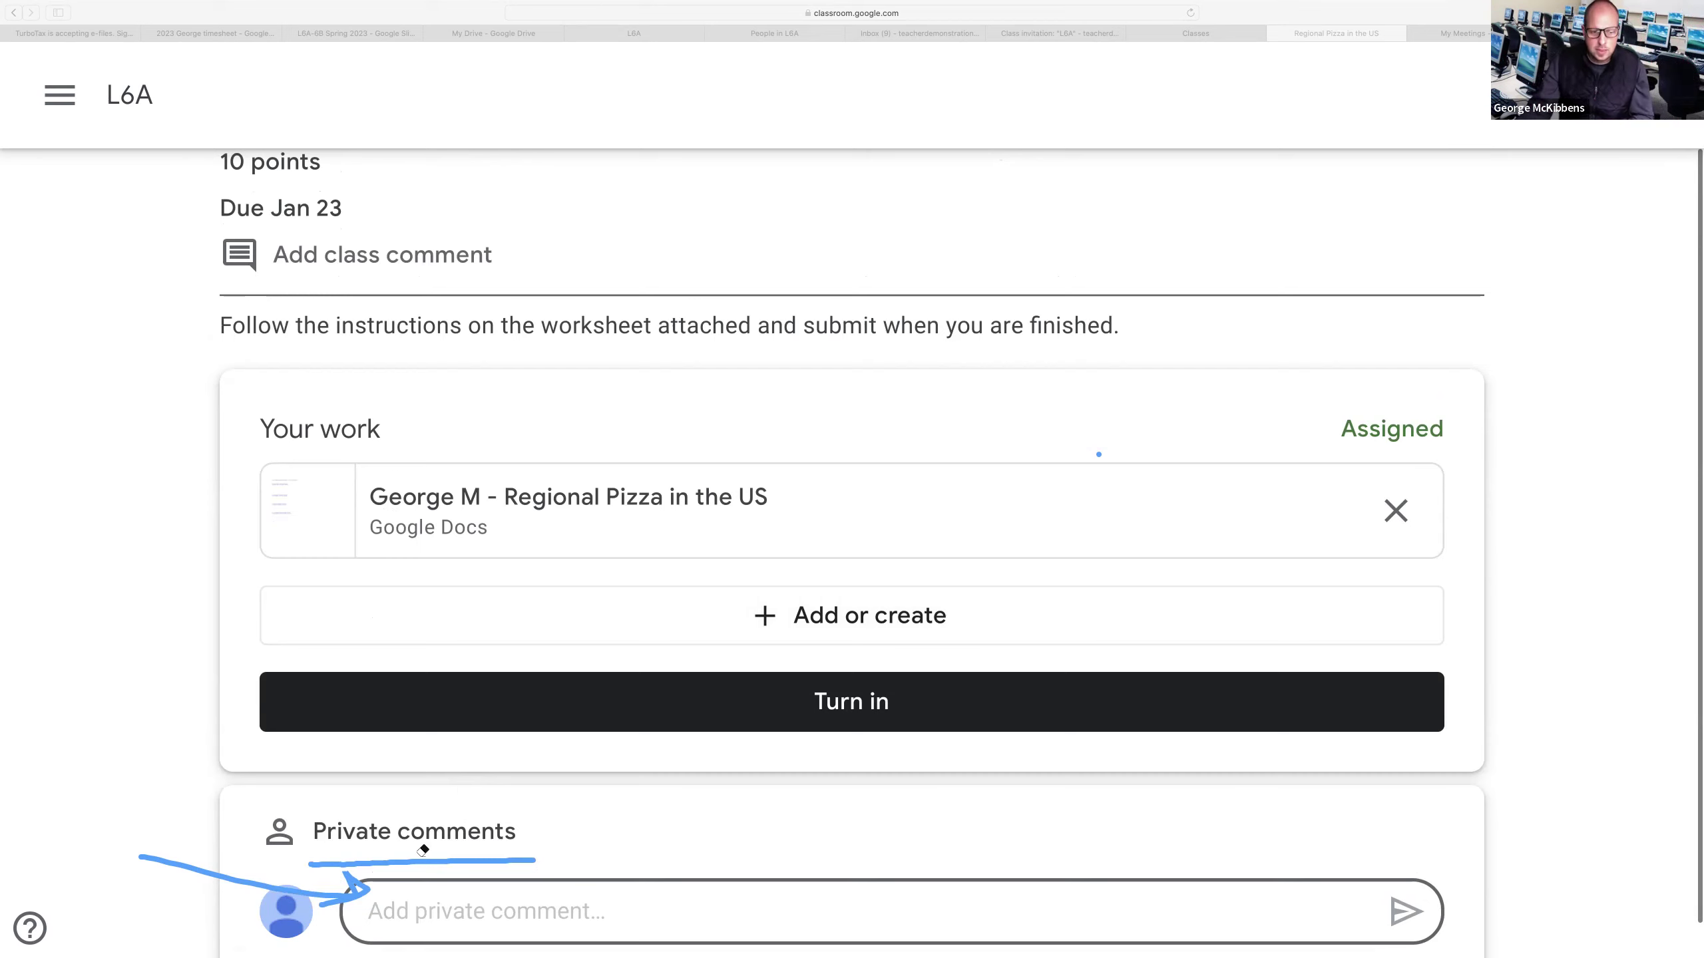
left_click_drag(422, 847, 305, 894)
left_click(305, 893)
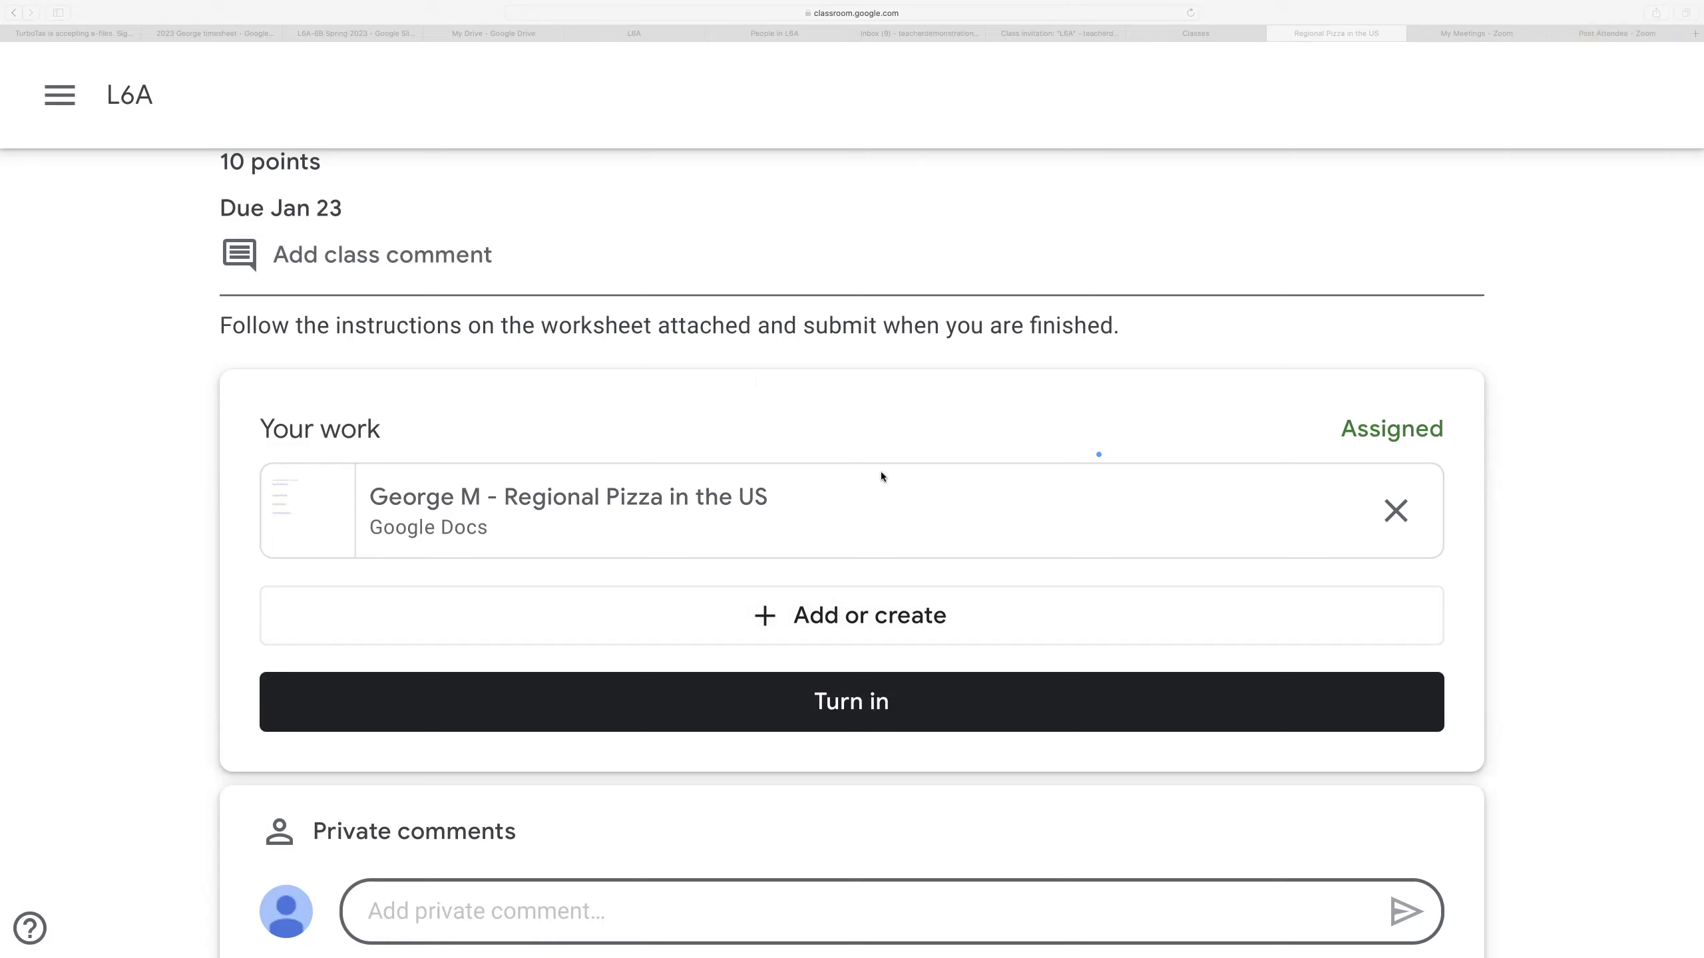
Open the attached Regional Pizza in the US worksheet and select its two-line instruction paragraph.
left_click(707, 500)
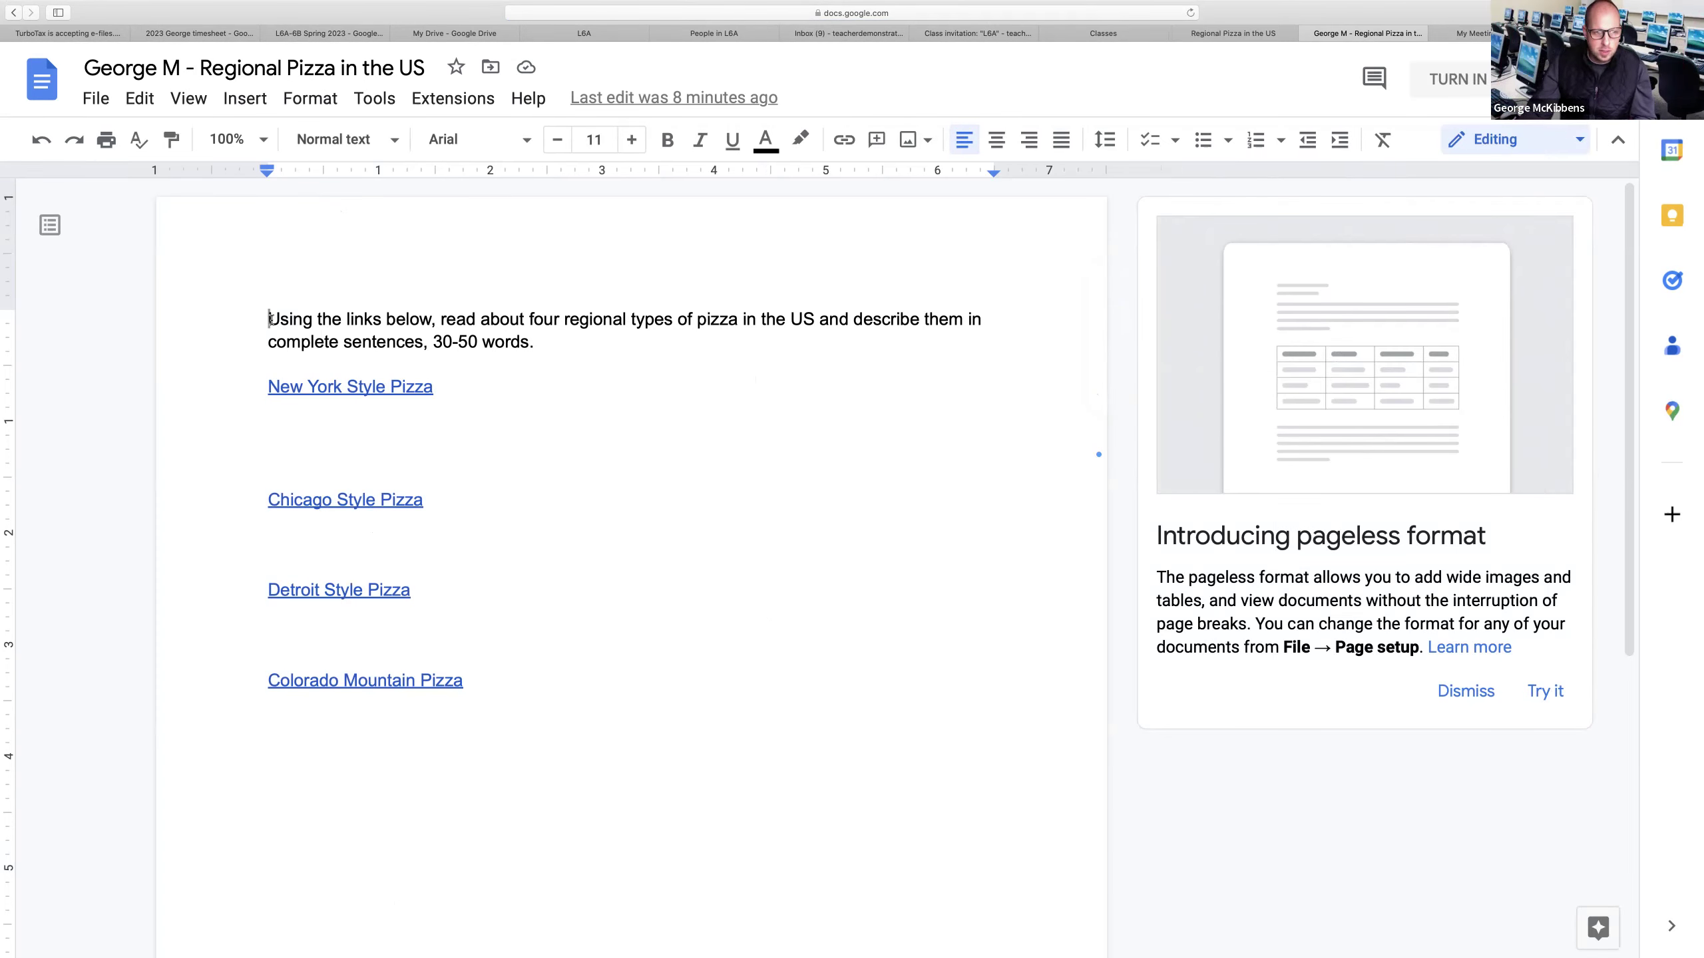
left_click_drag(270, 319, 545, 343)
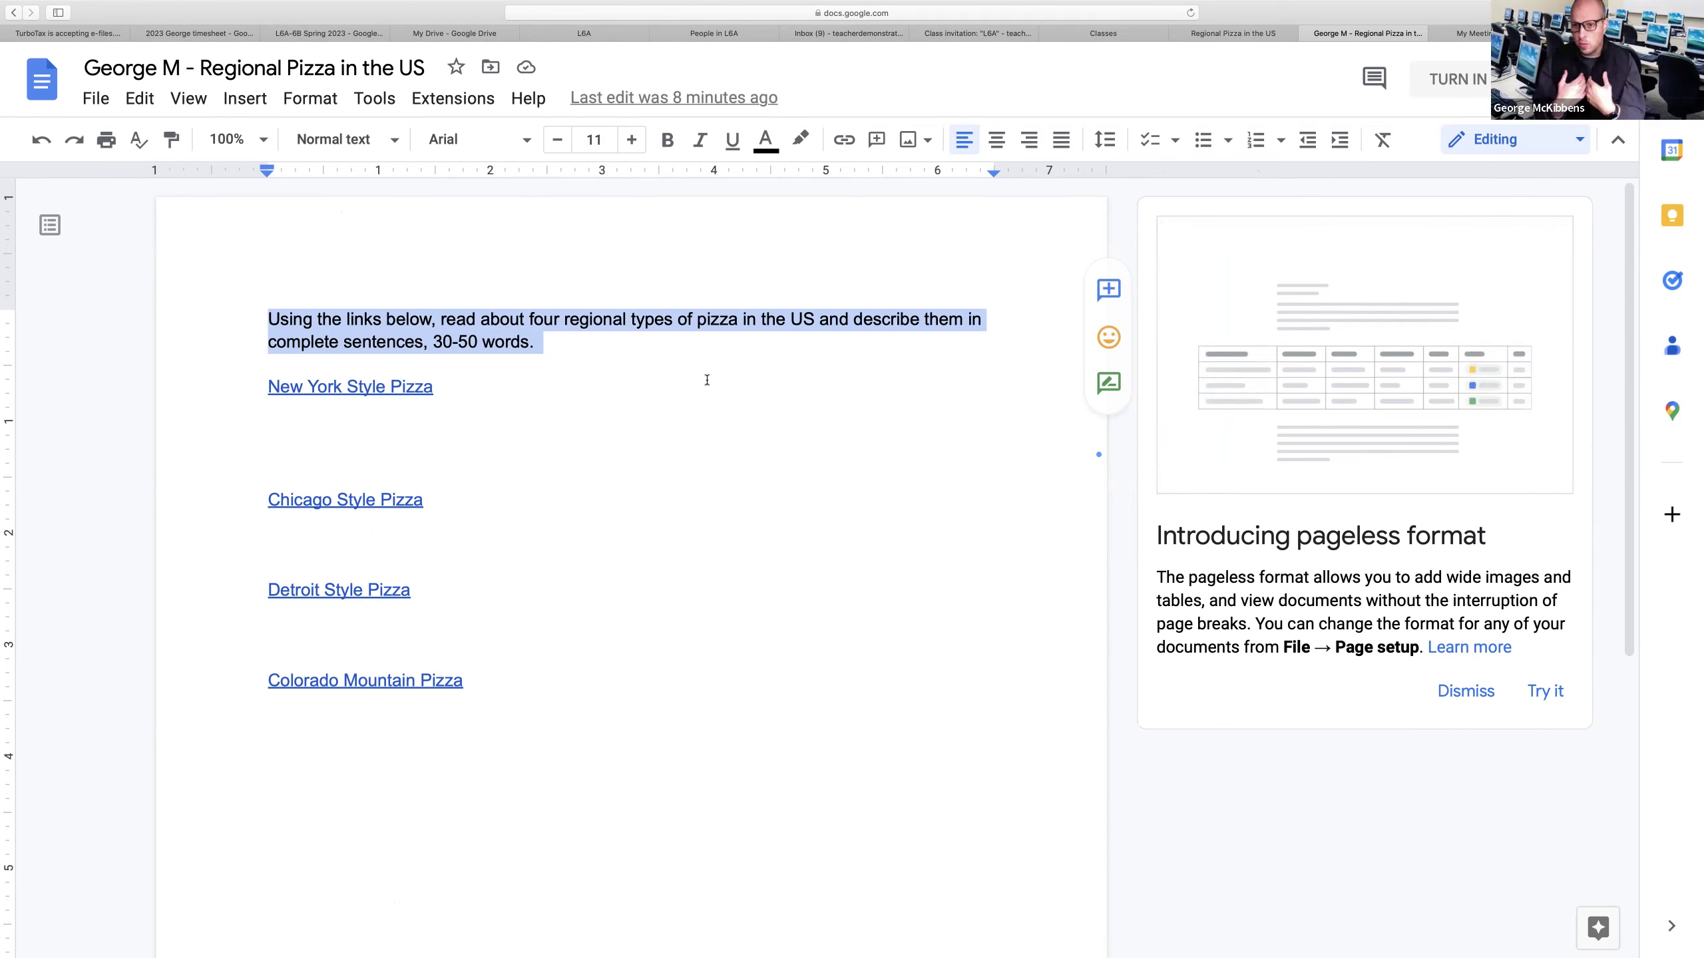
Return to the assignment, draft a private comment saying "I'm not sure what you mean by", and delete the wording after the greeting.
key("ctrl+shift+Tab")
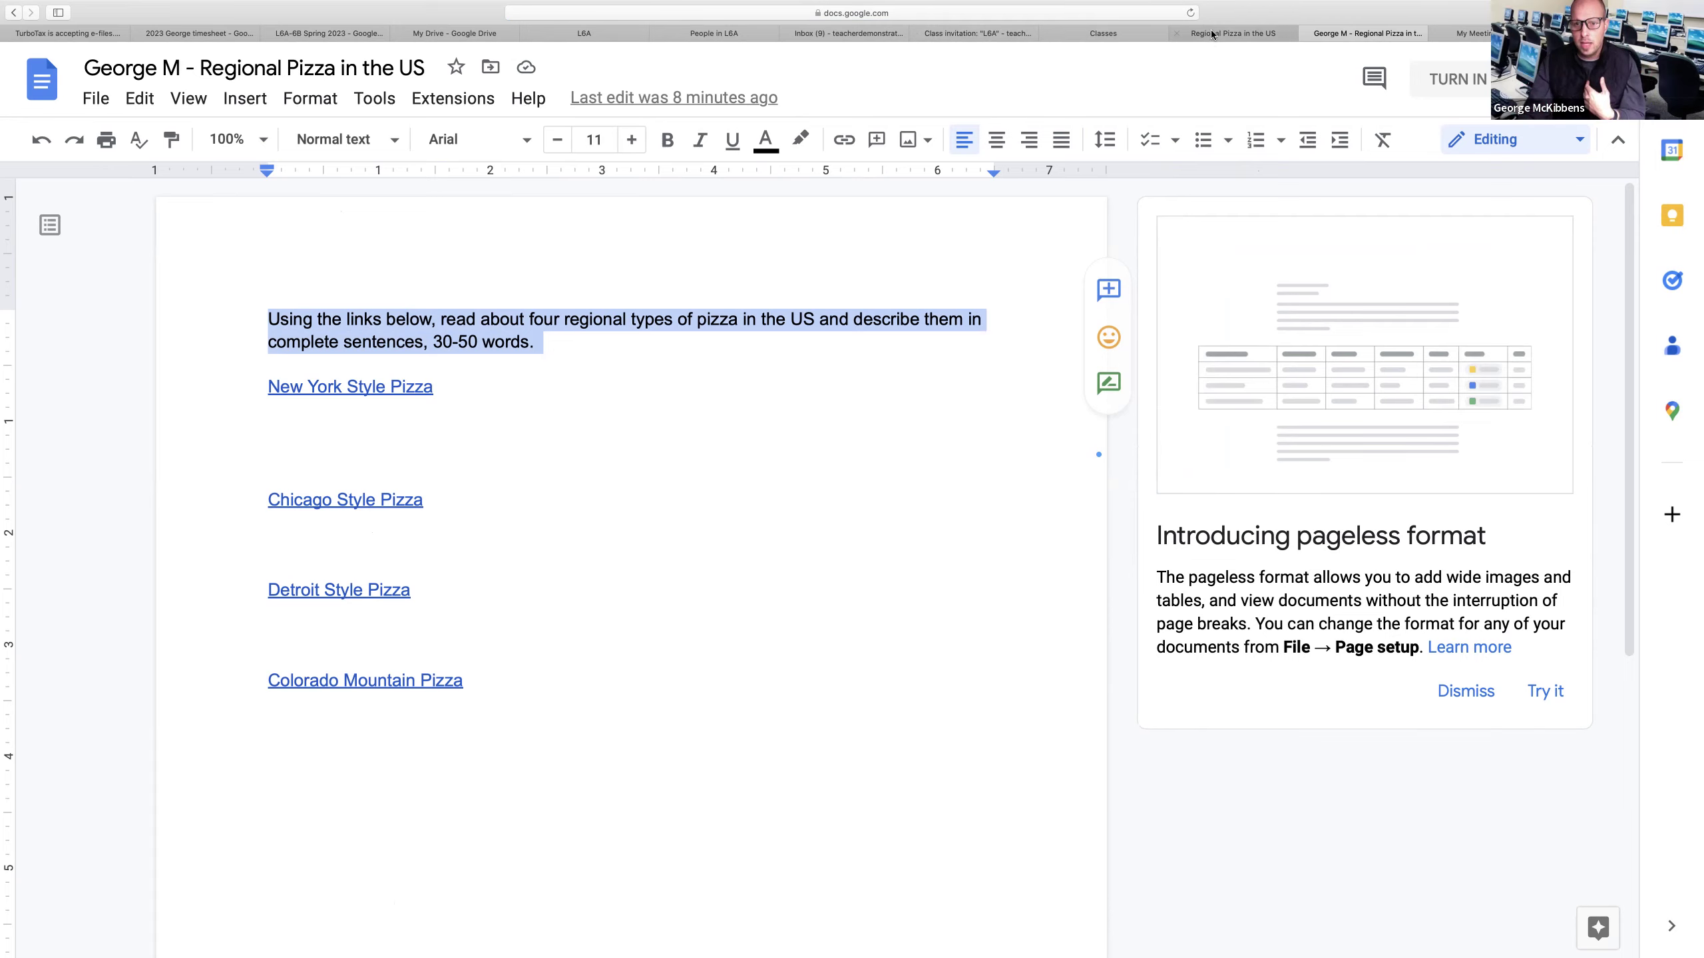
left_click(564, 916)
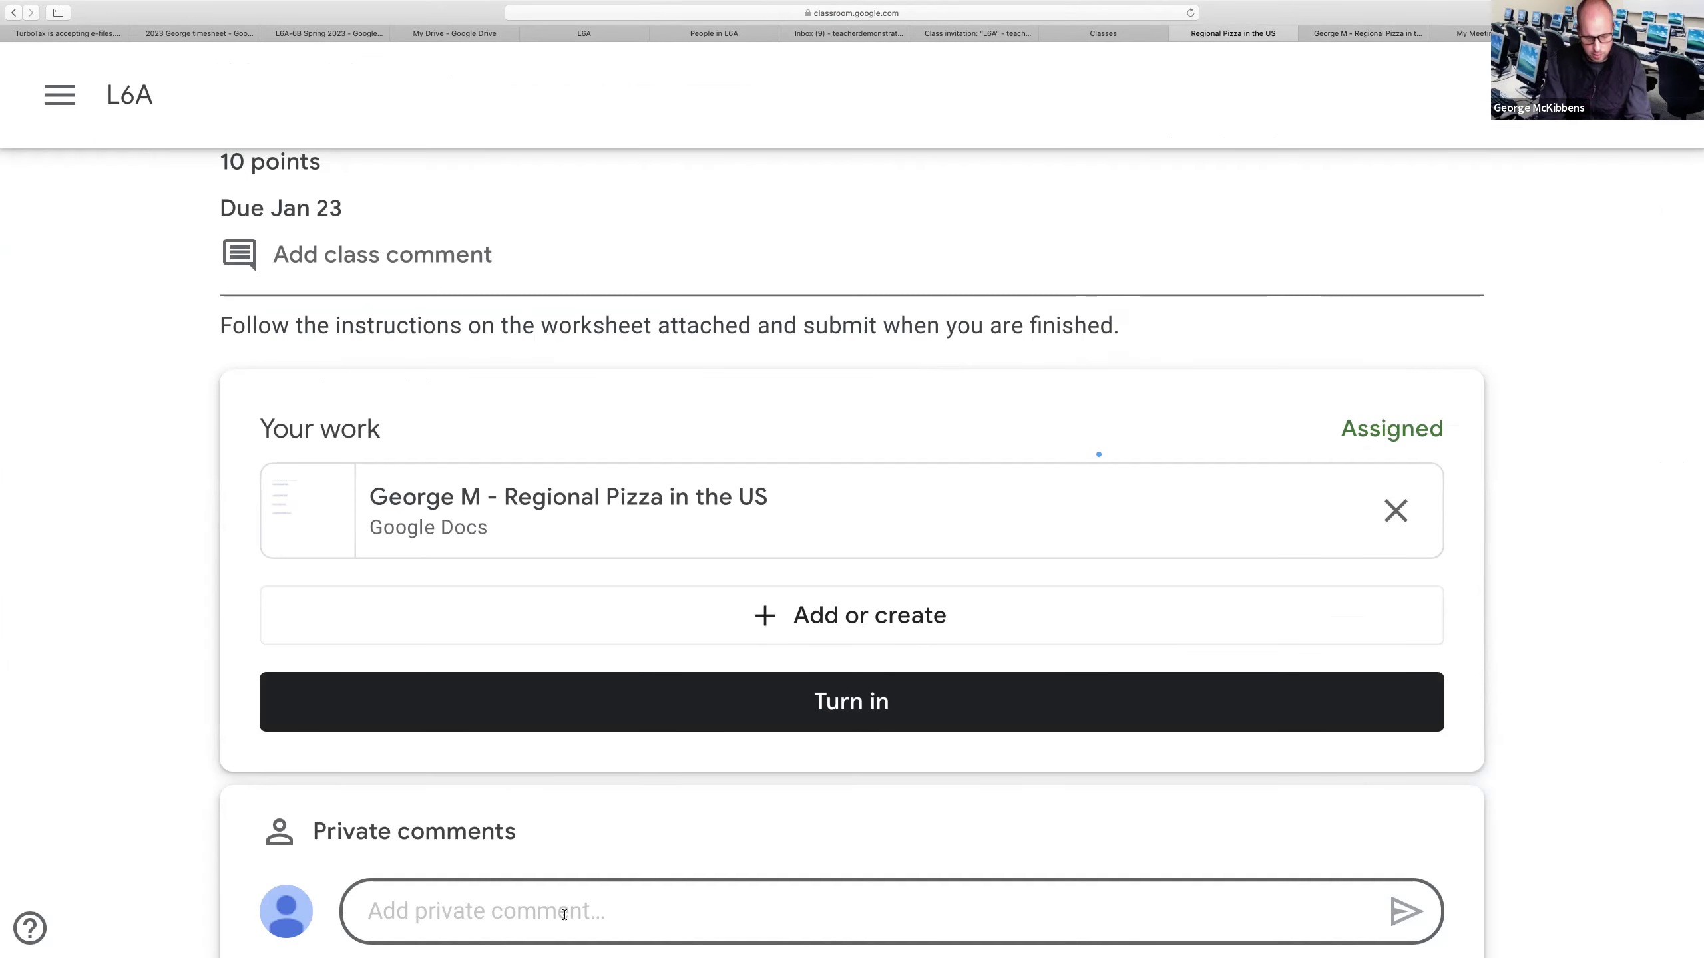
type("George,")
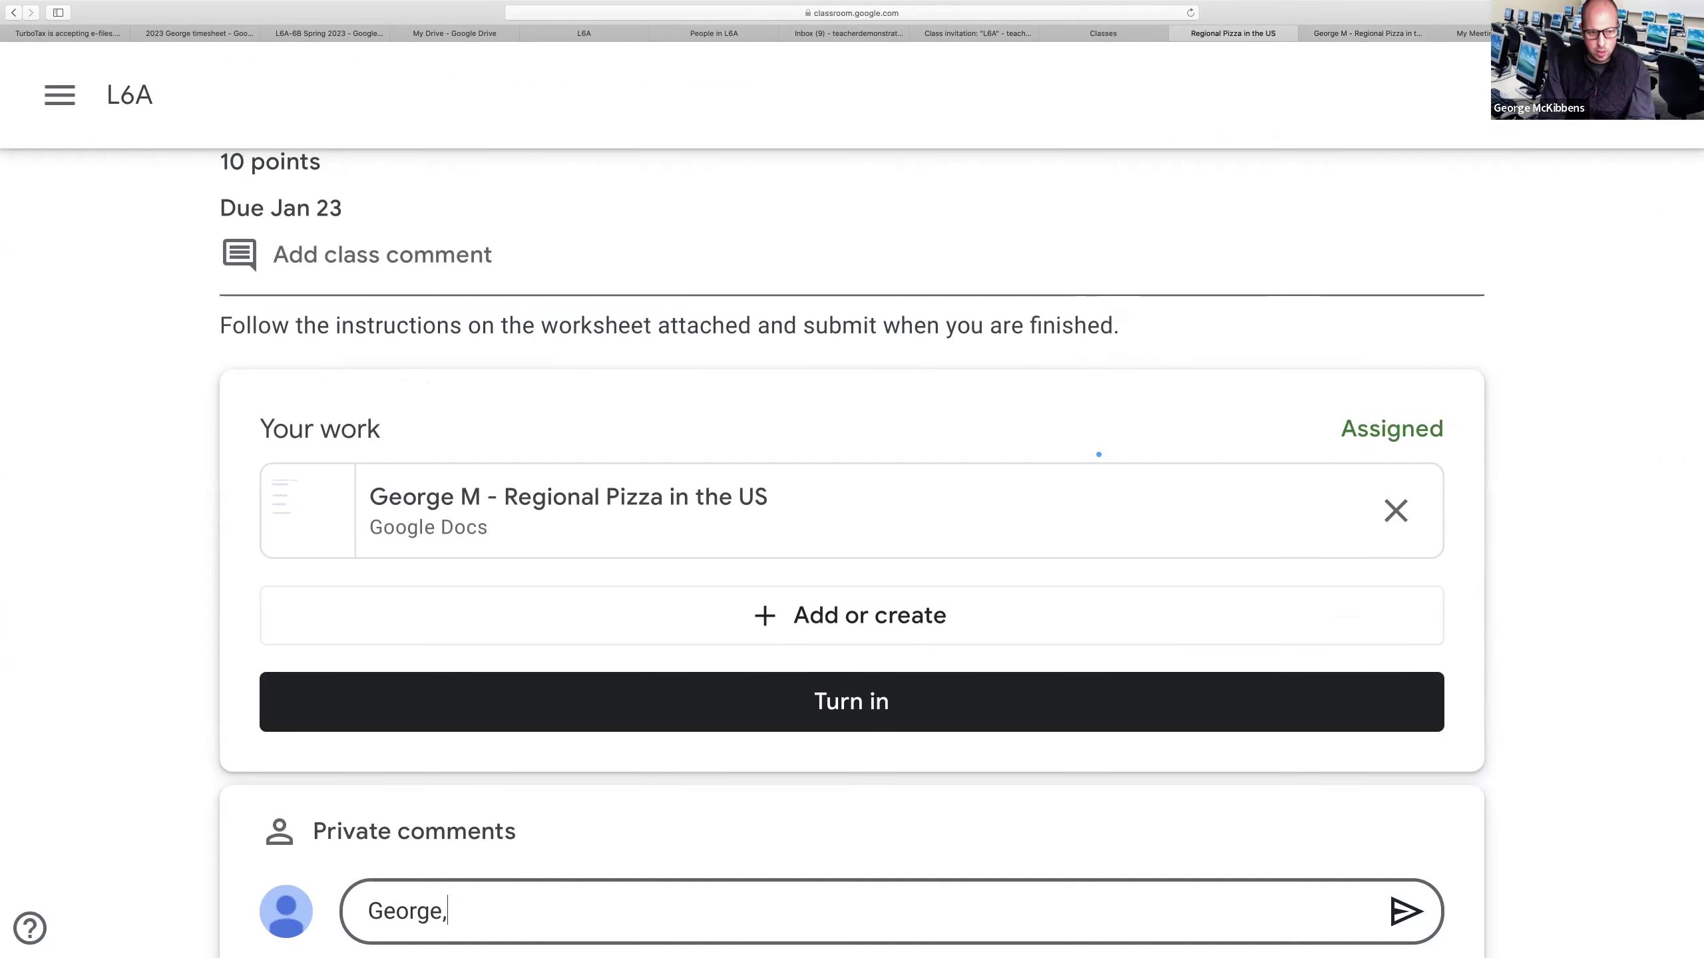
type(" I'm")
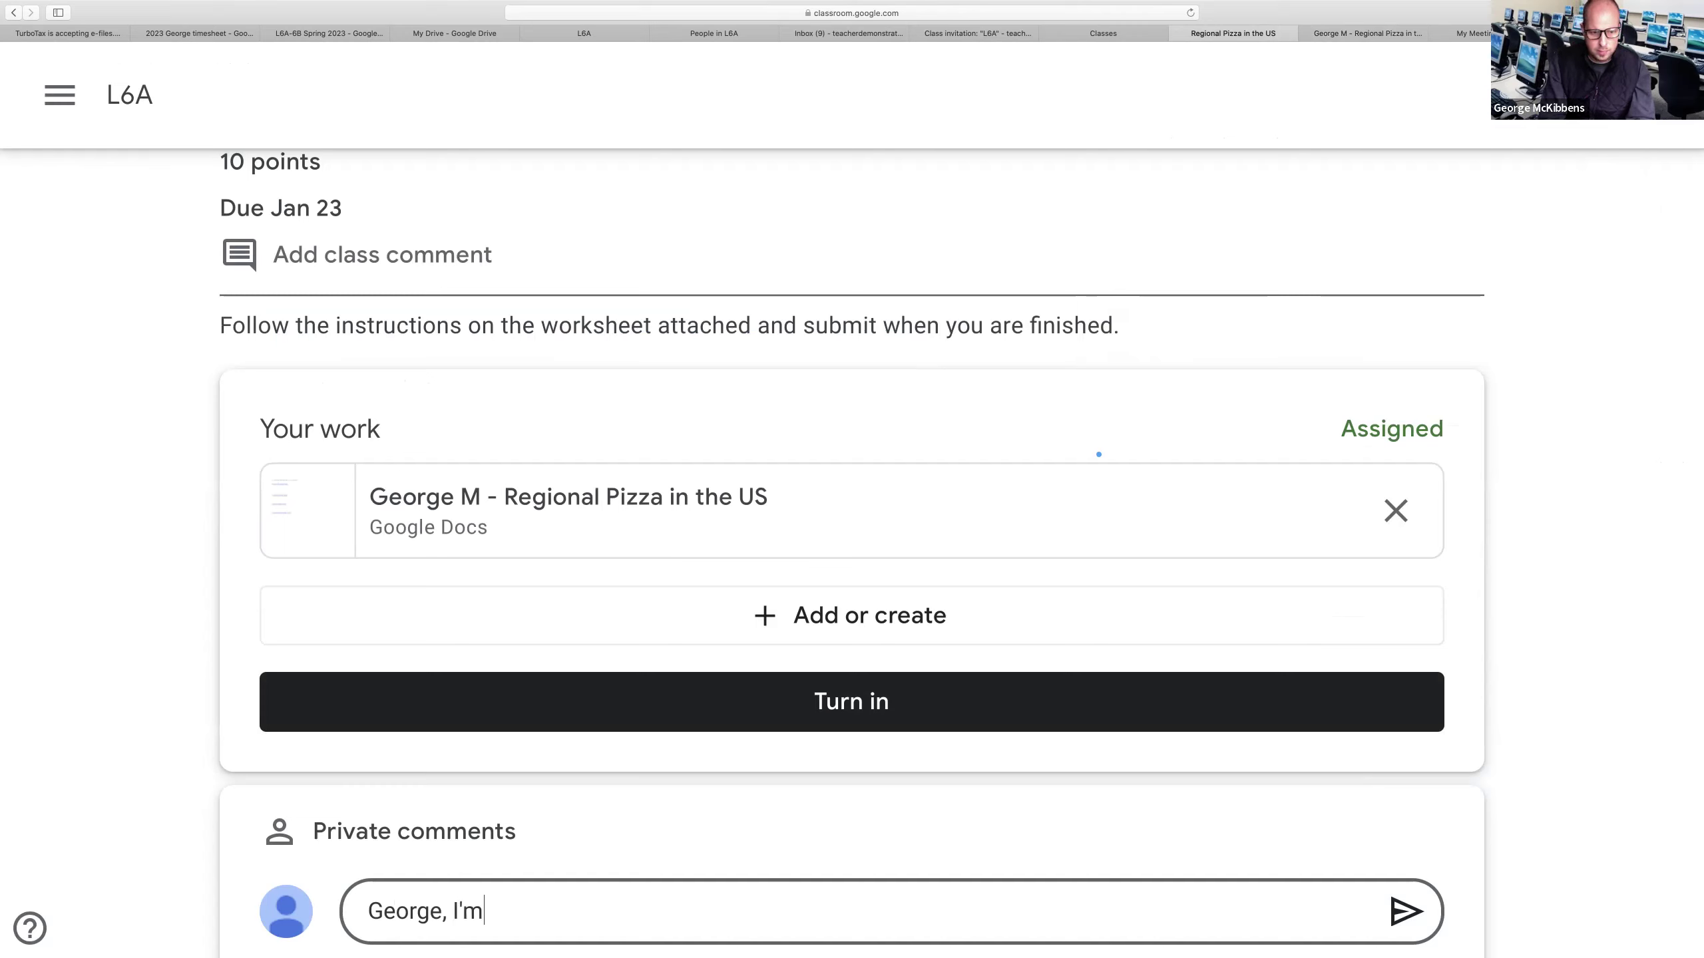
type(" not sure what ")
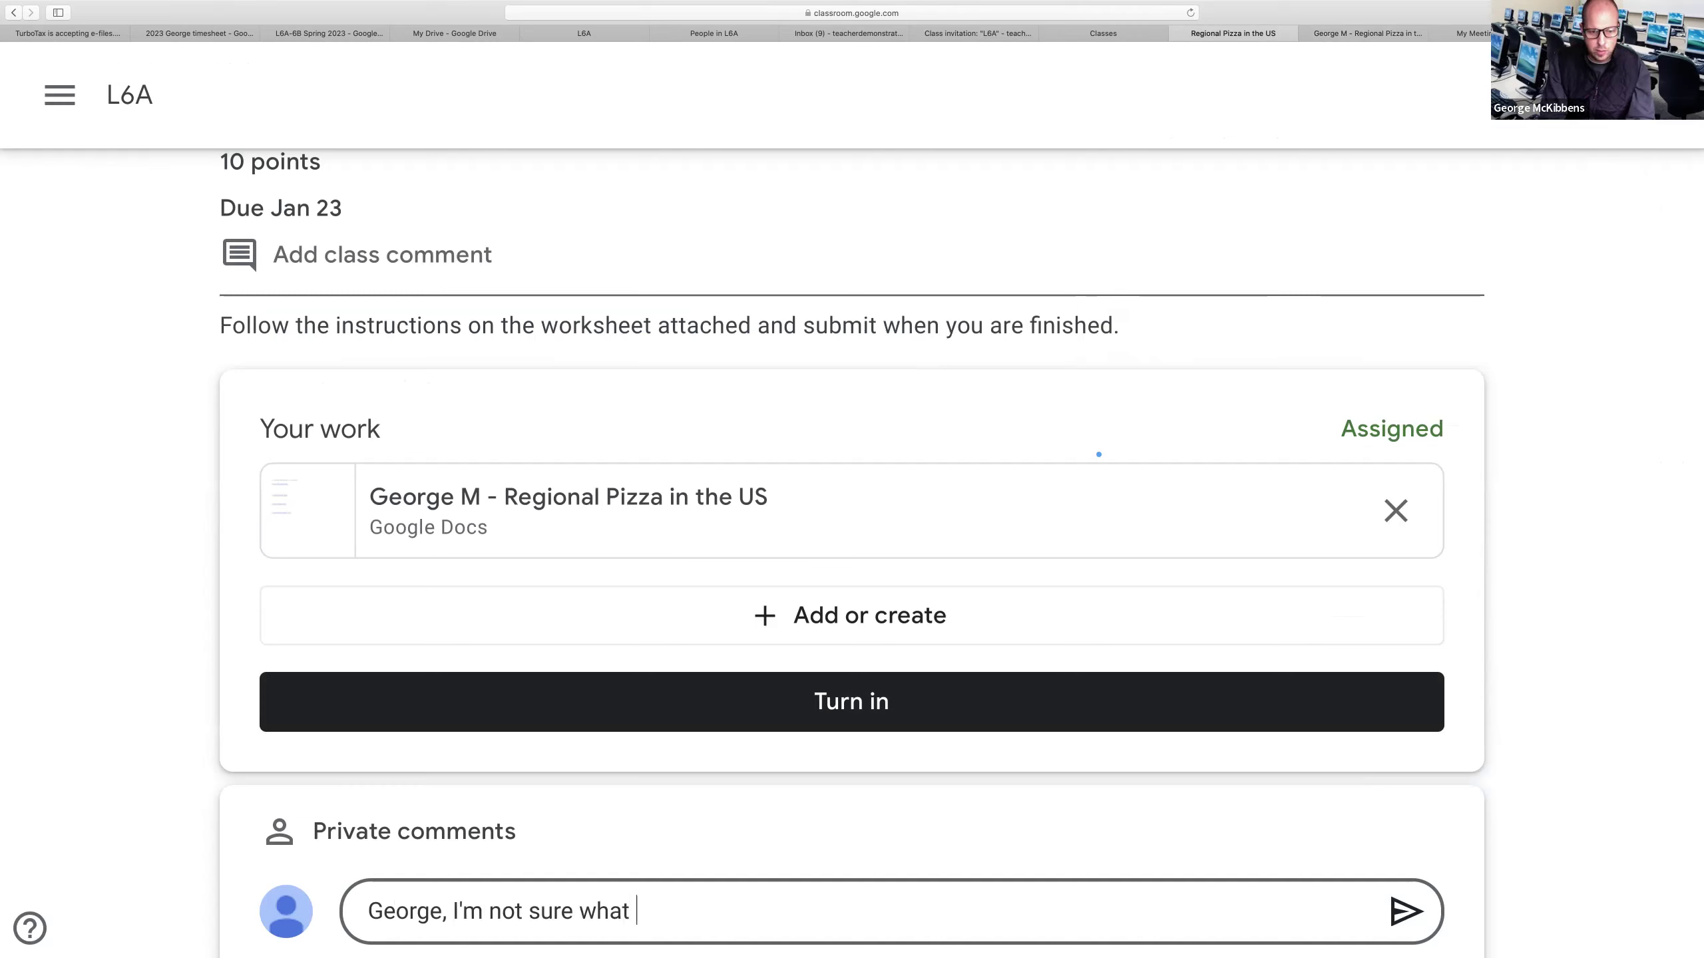
type("you mean by")
key("BackSpace")
key("BackSpace")
key("BackSpace")
key("BackSpace")
key("BackSpace")
key("BackSpace")
key("BackSpace")
key("BackSpace")
key("BackSpace")
key("BackSpace")
key("BackSpace")
key("BackSpace")
key("BackSpace")
key("BackSpace")
key("BackSpace")
key("BackSpace")
key("BackSpace")
key("BackSpace")
key("BackSpace")
key("BackSpace")
key("BackSpace")
key("BackSpace")
key("BackSpace")
key("BackSpace")
key("BackSpace")
key("BackSpace")
key("BackSpace")
key("BackSpace")
Continue the private comment with "in the instructions you said....." and clear the whole draft.
type("in th3")
key("BackSpace")
key("BackSpace")
key("BackSpace")
type("the instructions you said.....")
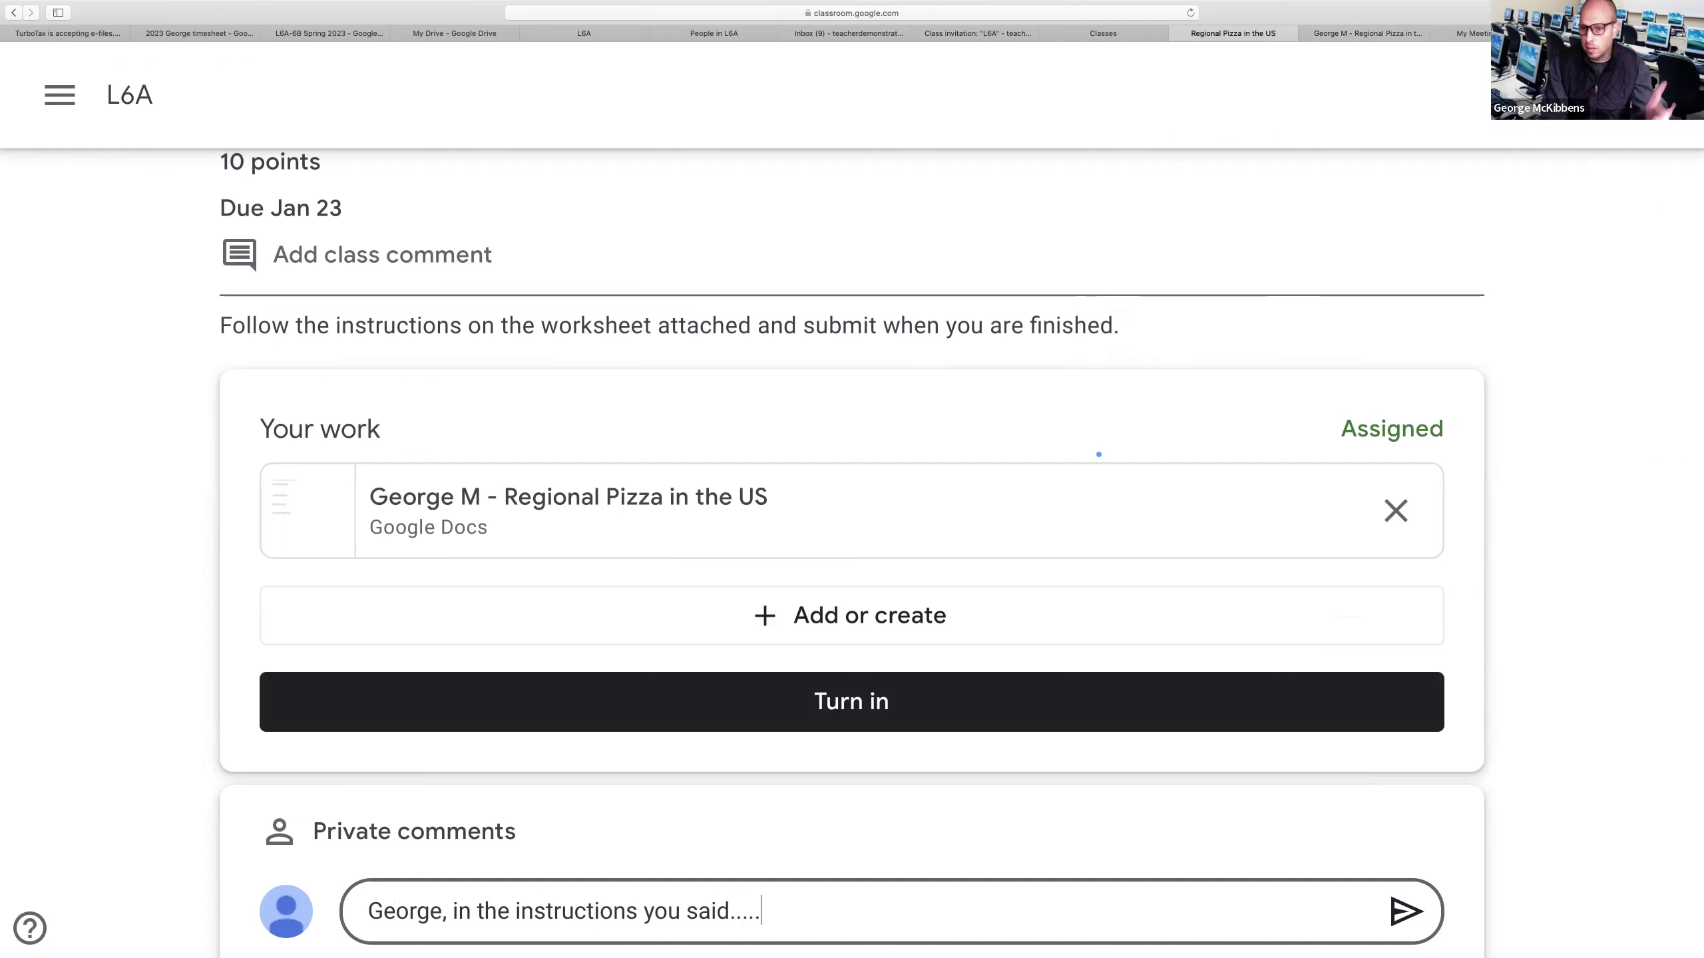
key("BackSpace")
key("BackSpace")
key("BackSpace")
key("BackSpace")
key("BackSpace")
key("BackSpace")
key("BackSpace")
key("BackSpace")
key("BackSpace")
key("BackSpace")
key("BackSpace")
key("BackSpace")
key("BackSpace")
key("BackSpace")
key("BackSpace")
key("BackSpace")
key("BackSpace")
key("BackSpace")
key("BackSpace")
key("BackSpace")
key("BackSpace")
key("BackSpace")
key("BackSpace")
key("BackSpace")
key("BackSpace")
key("BackSpace")
key("BackSpace")
key("BackSpace")
key("BackSpace")
key("BackSpace")
key("BackSpace")
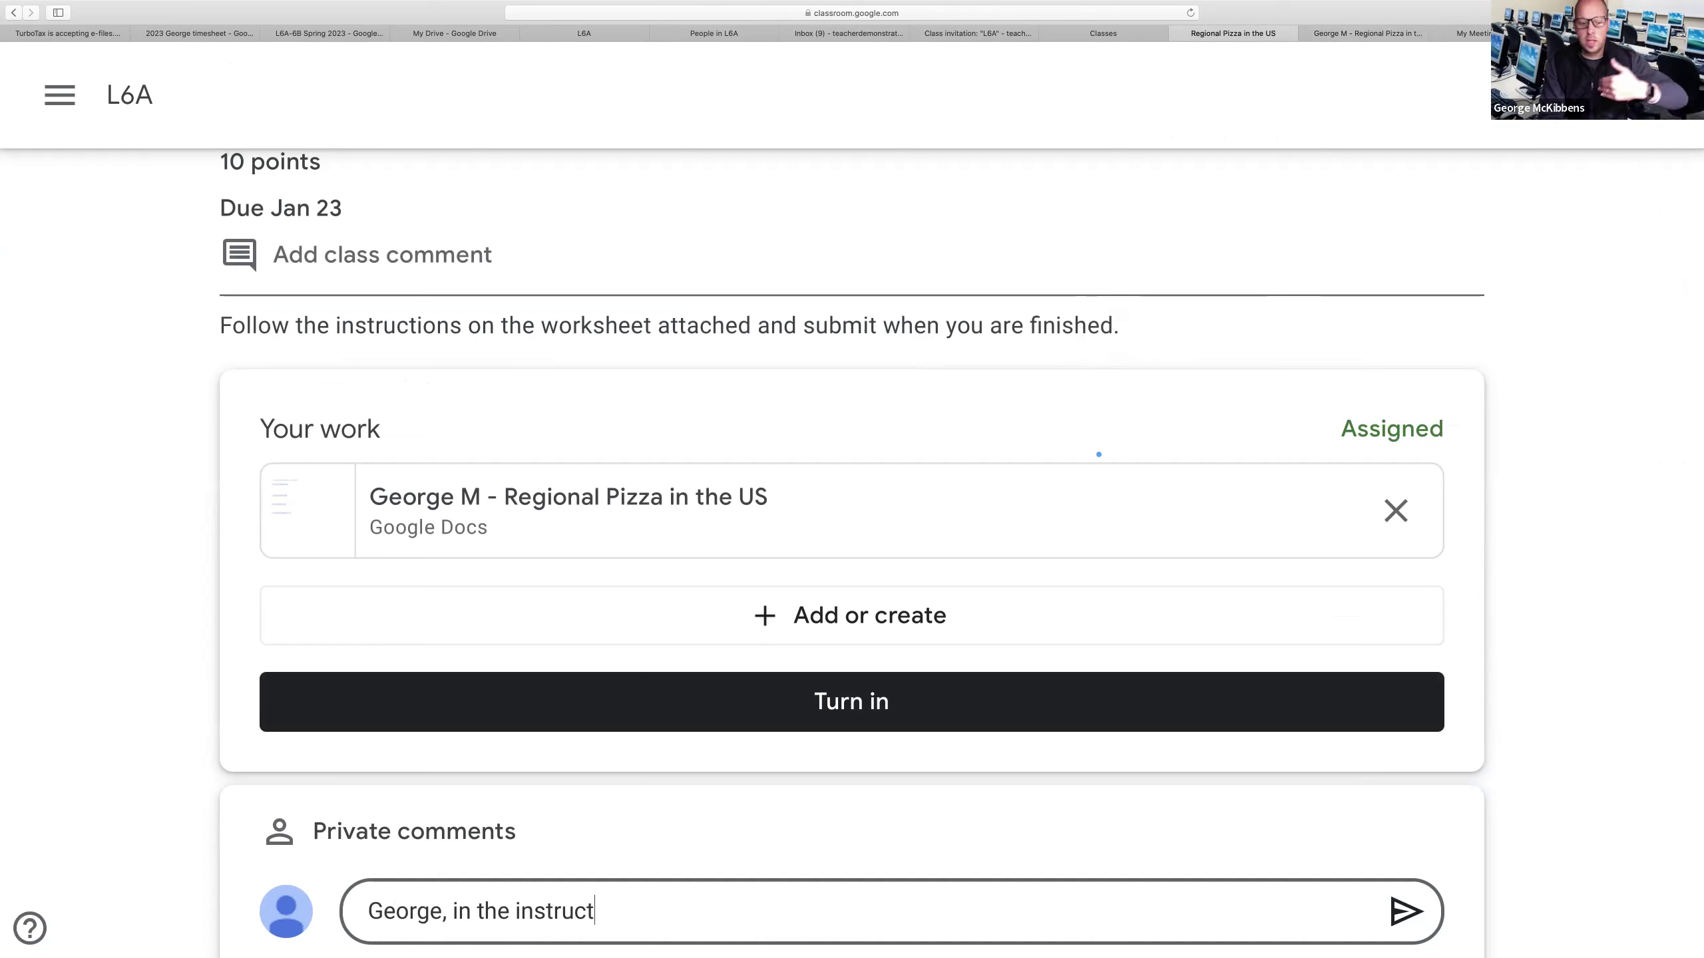
key("BackSpace")
key("BackSpace")
key("BackSpace")
key("BackSpace")
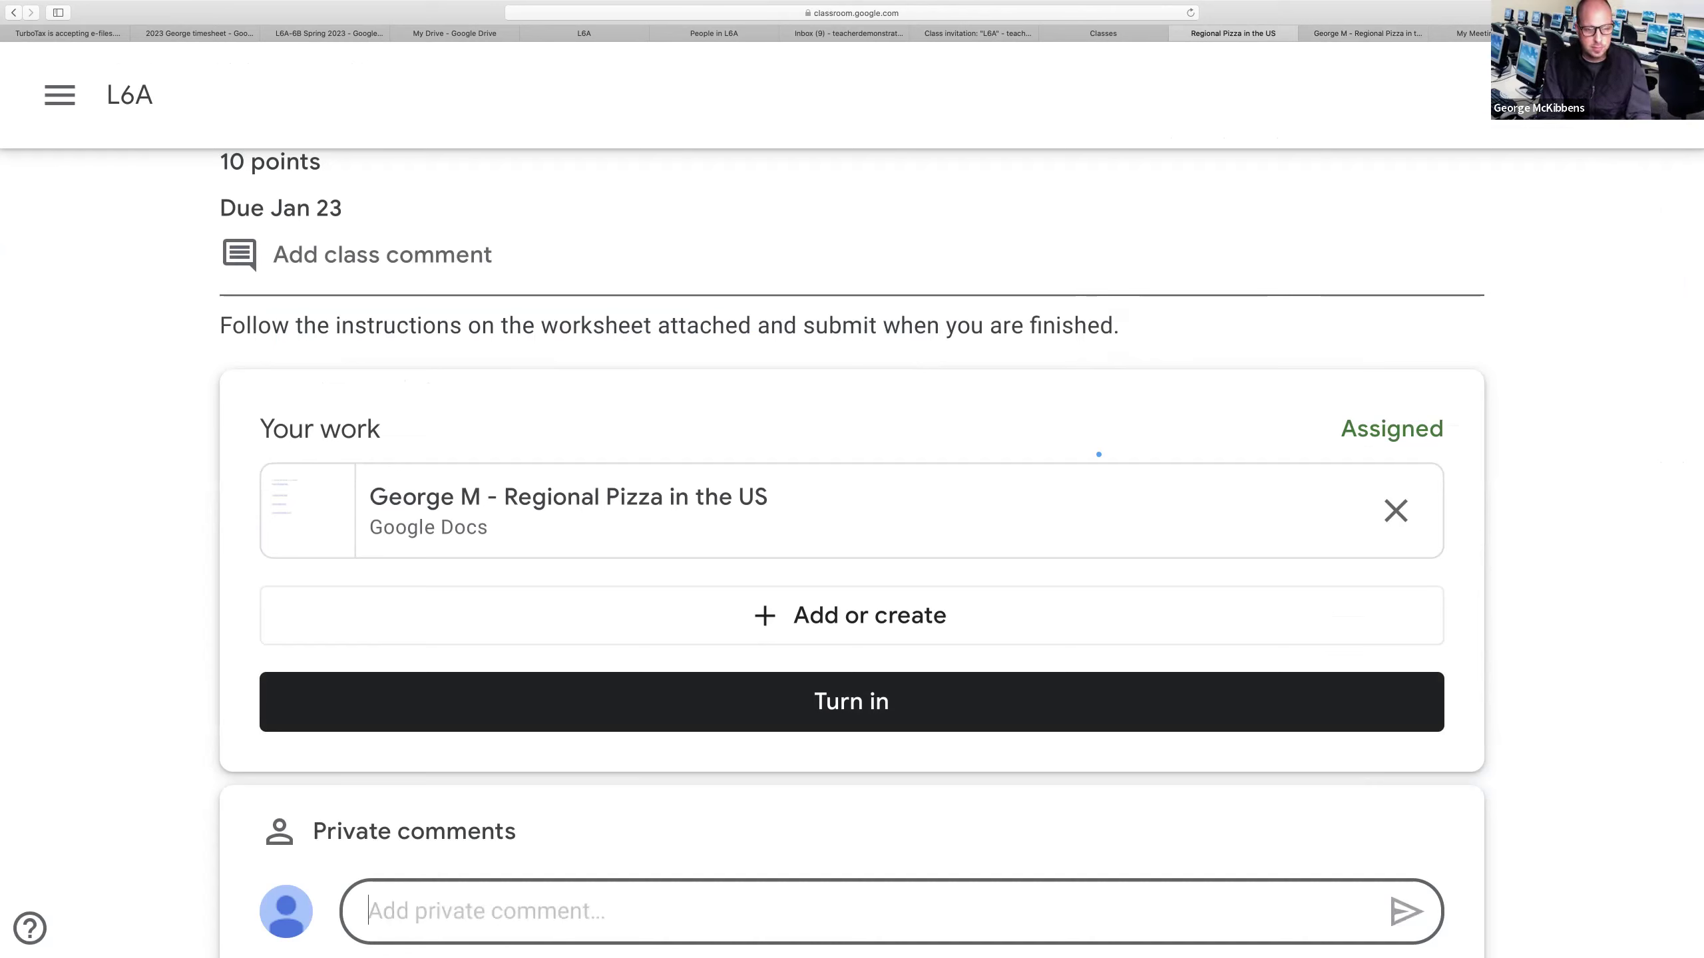
Return to the worksheet document and draw an arrow pointing at the start of the instruction paragraph.
left_click(1333, 32)
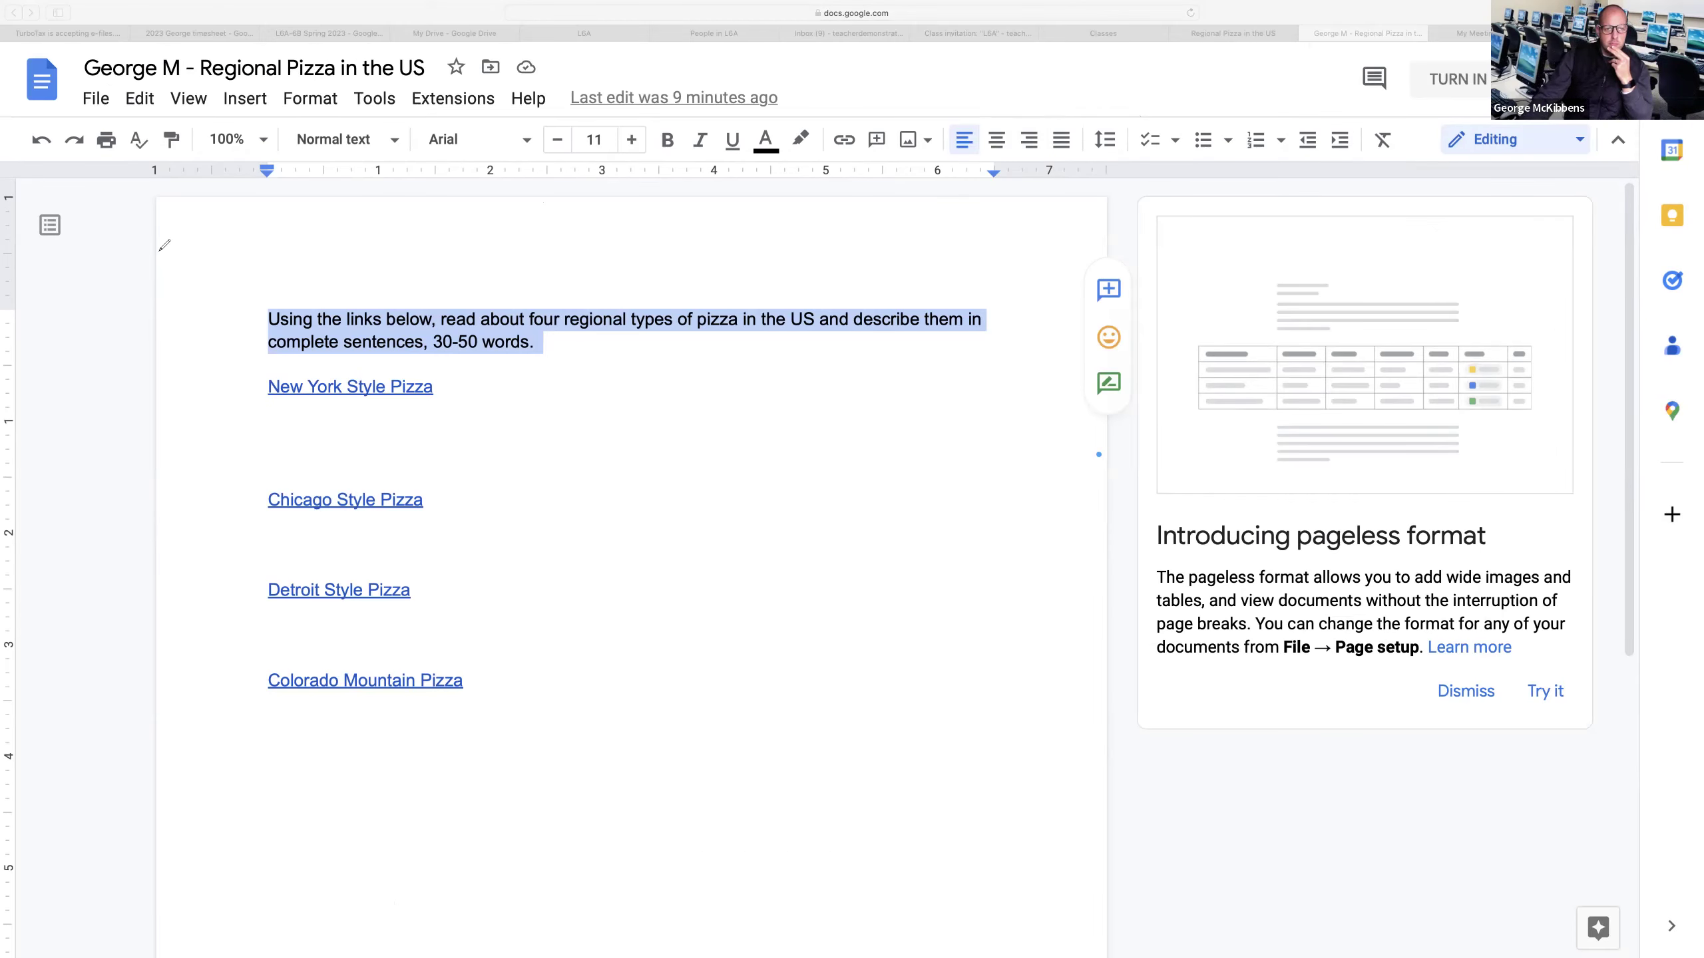
mouse_move(158, 251)
left_mouse_down()
mouse_move(248, 278)
mouse_move(219, 314)
left_mouse_up()
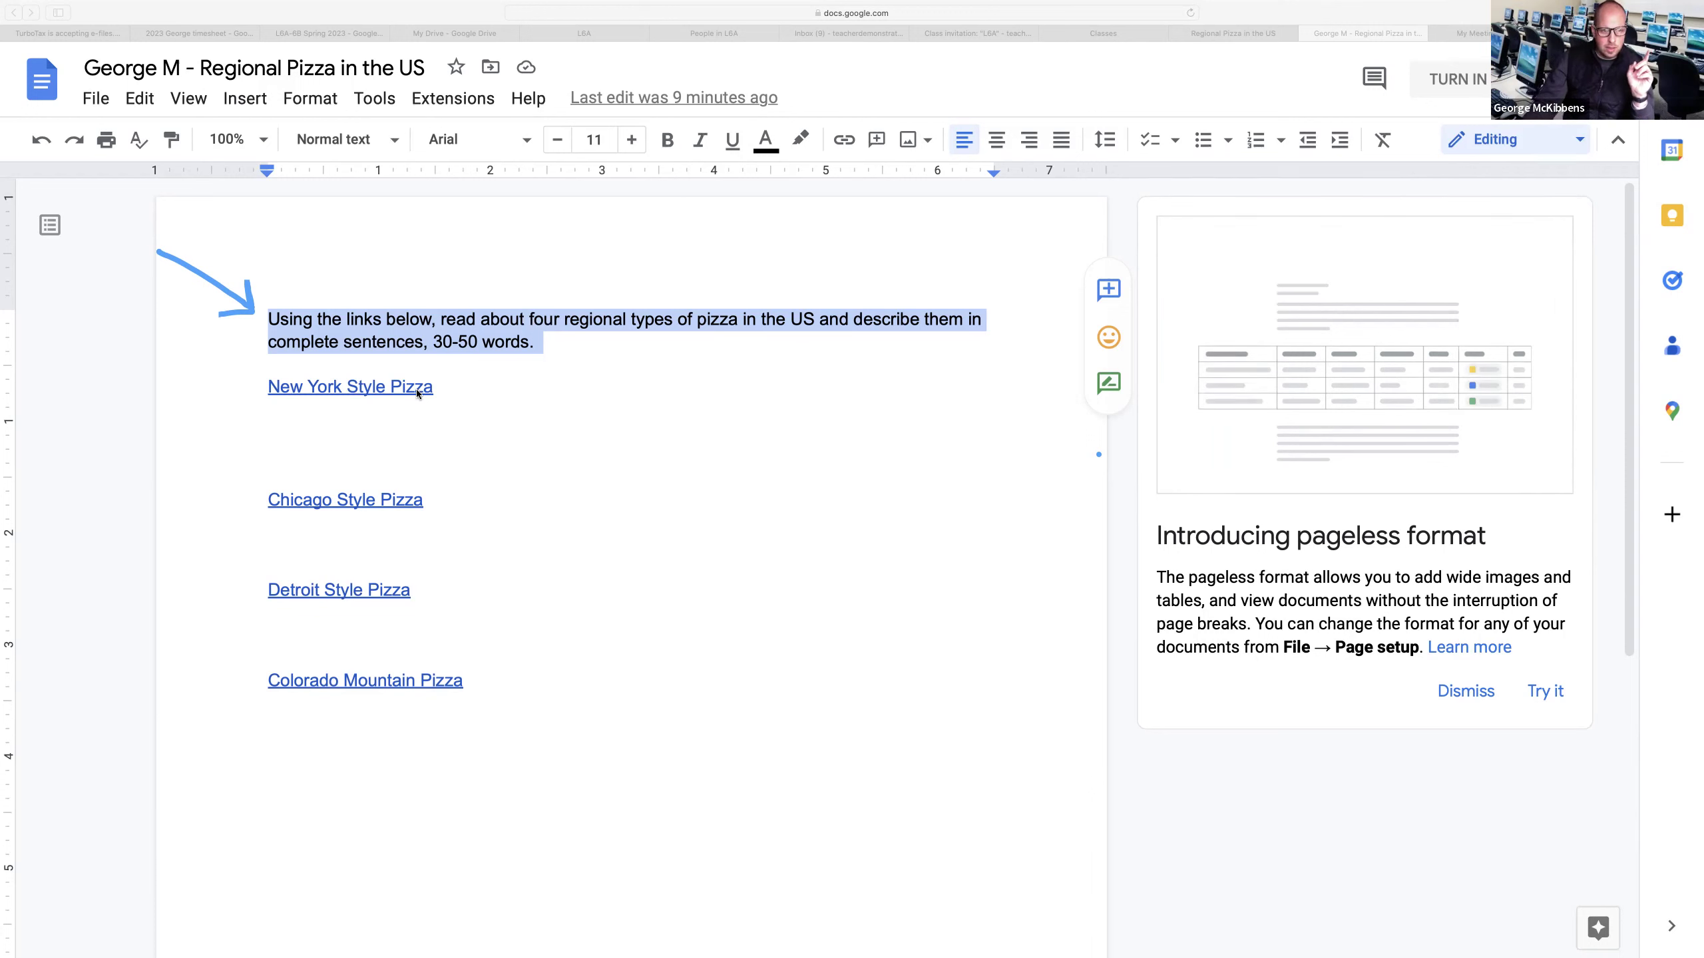
Preview the link targets of the New York, Chicago, Detroit and Colorado Mountain pizza headings in the worksheet.
left_click(372, 387)
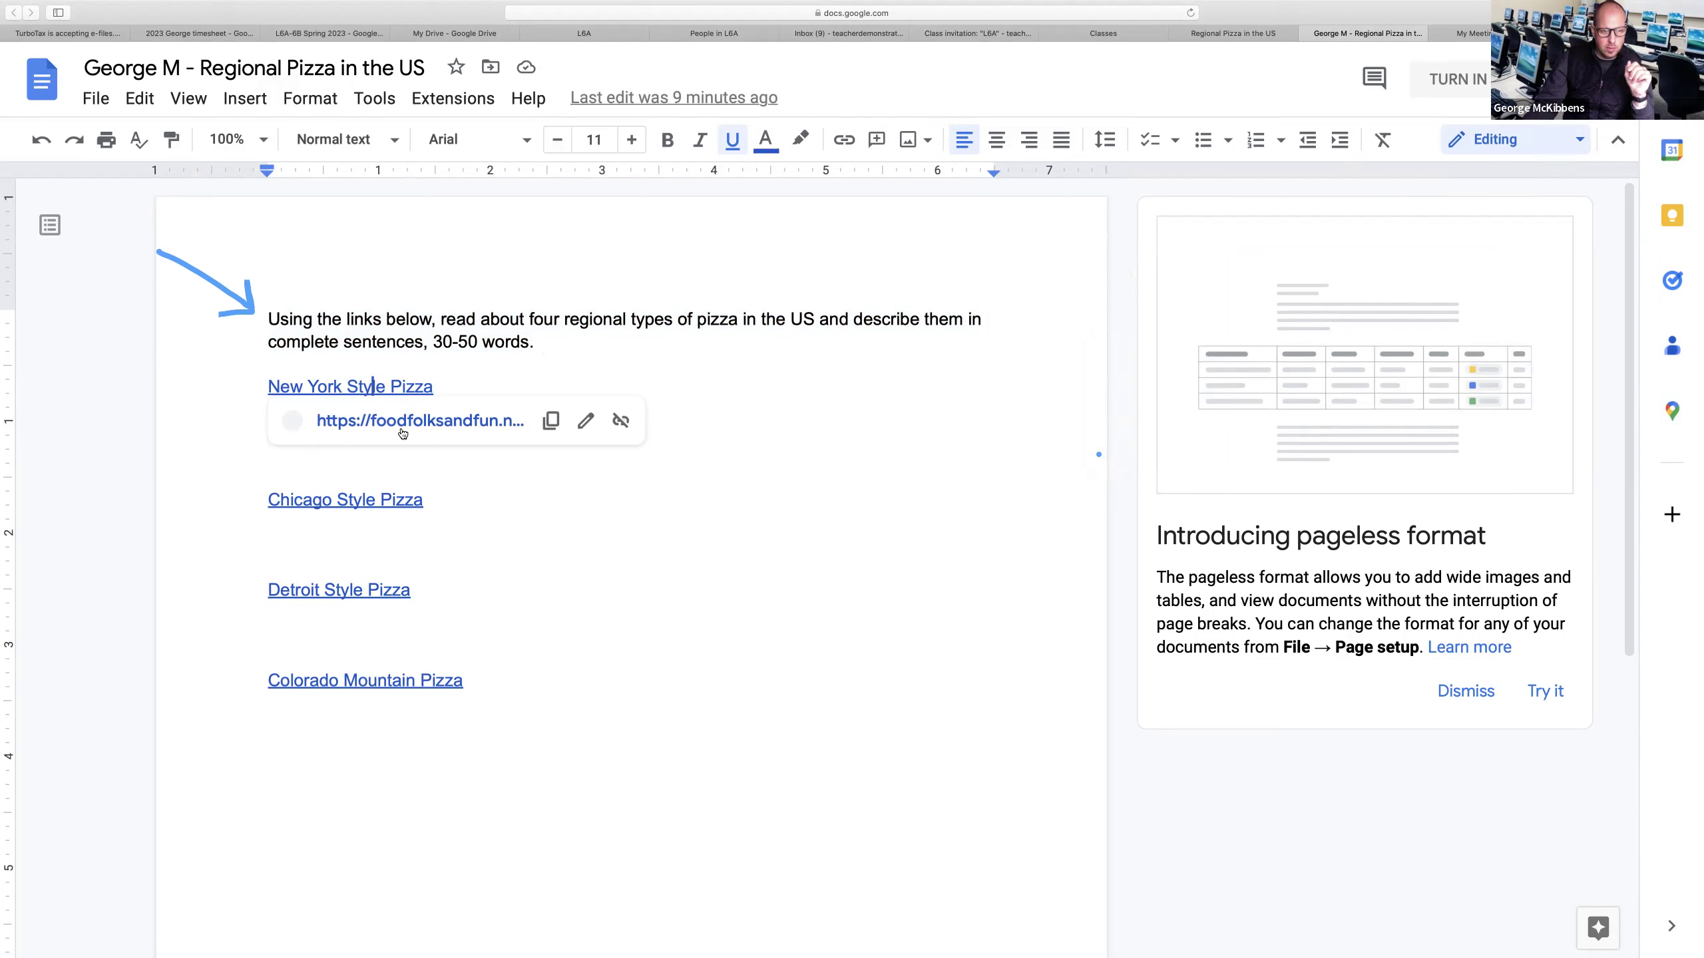
mouse_move(399, 421)
left_click(867, 390)
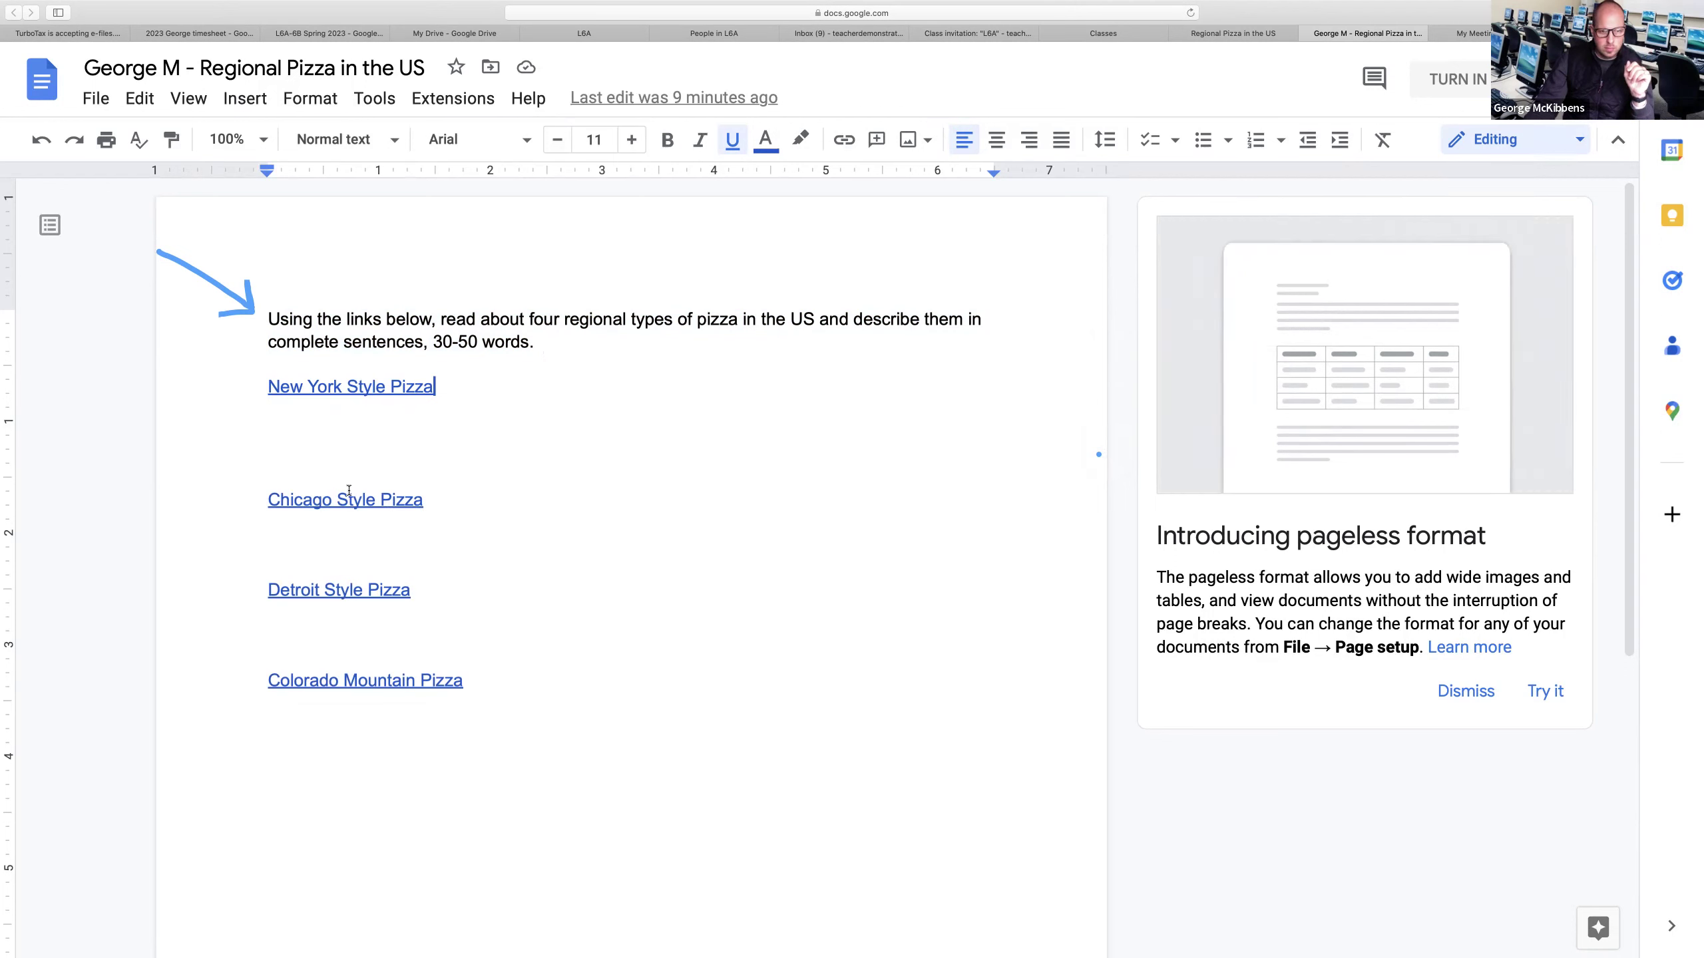
left_click(292, 499)
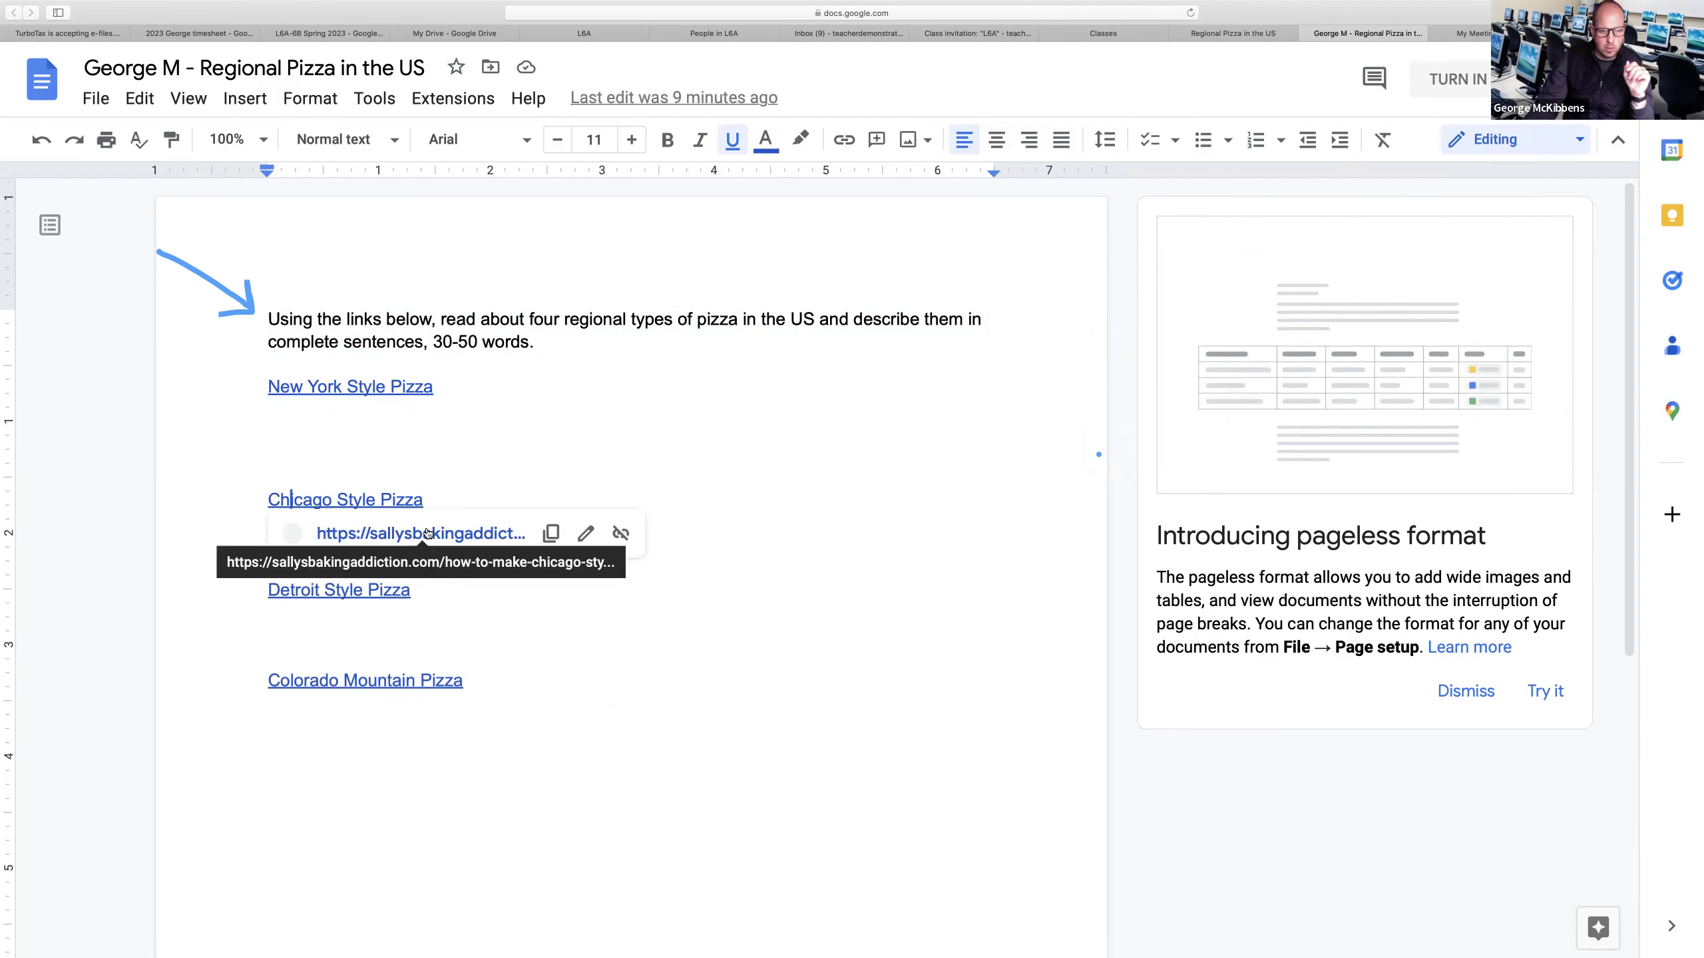
key("shift+Up")
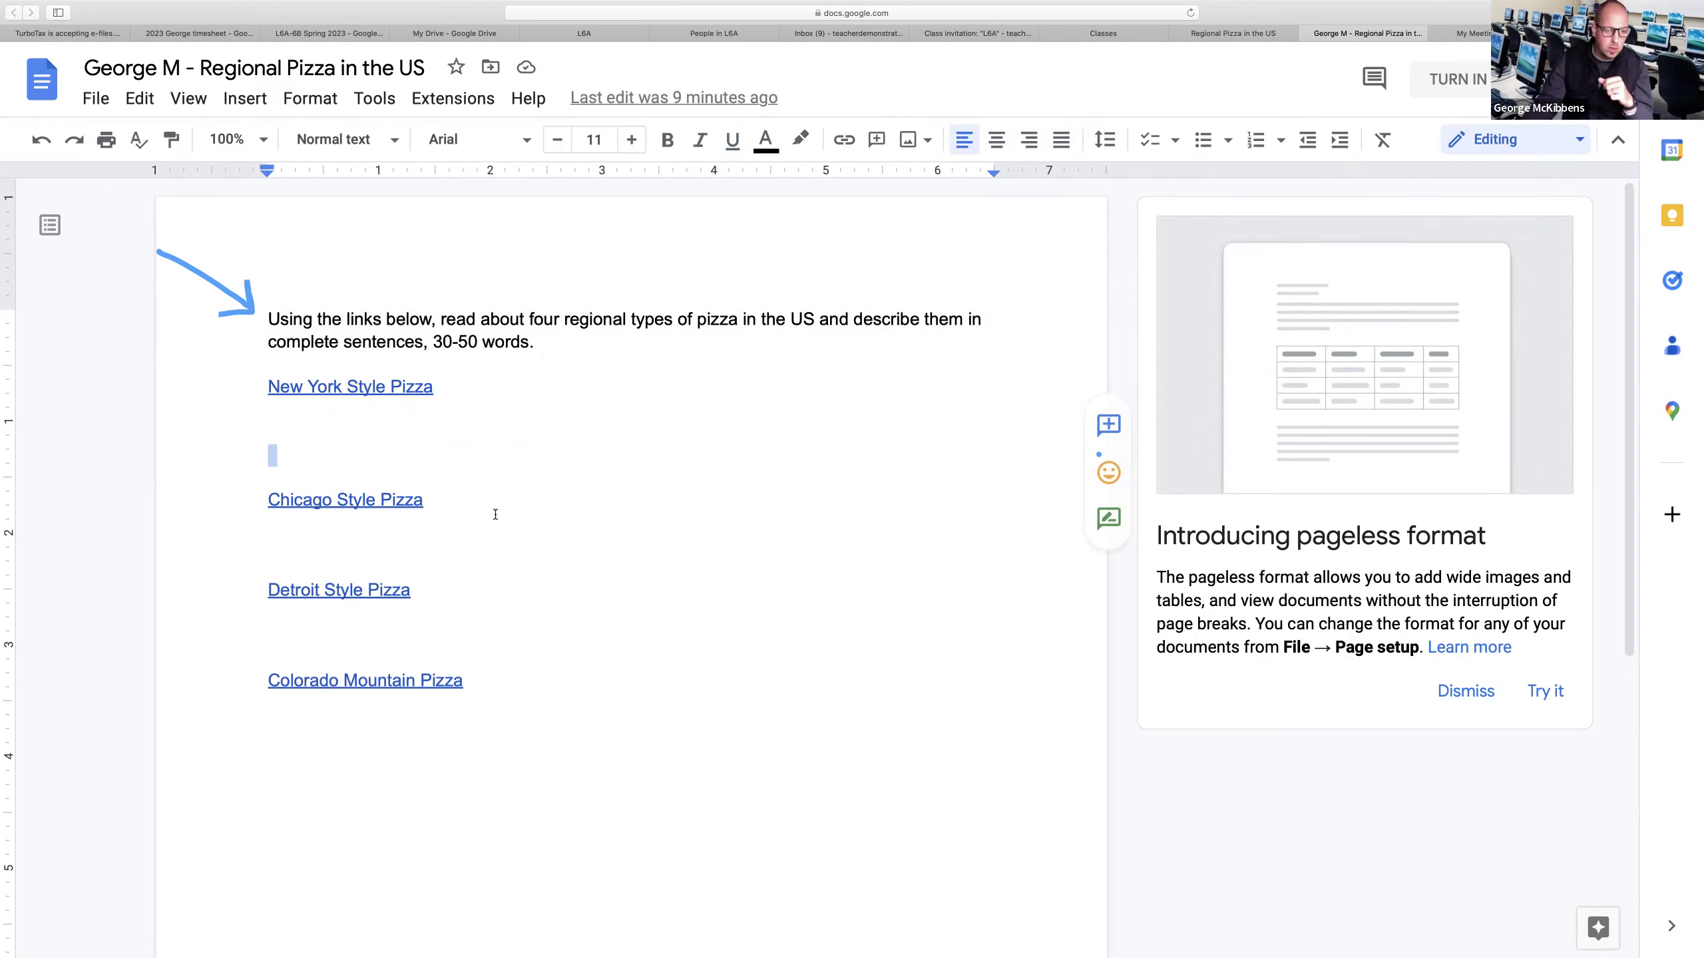
key("shift+Down")
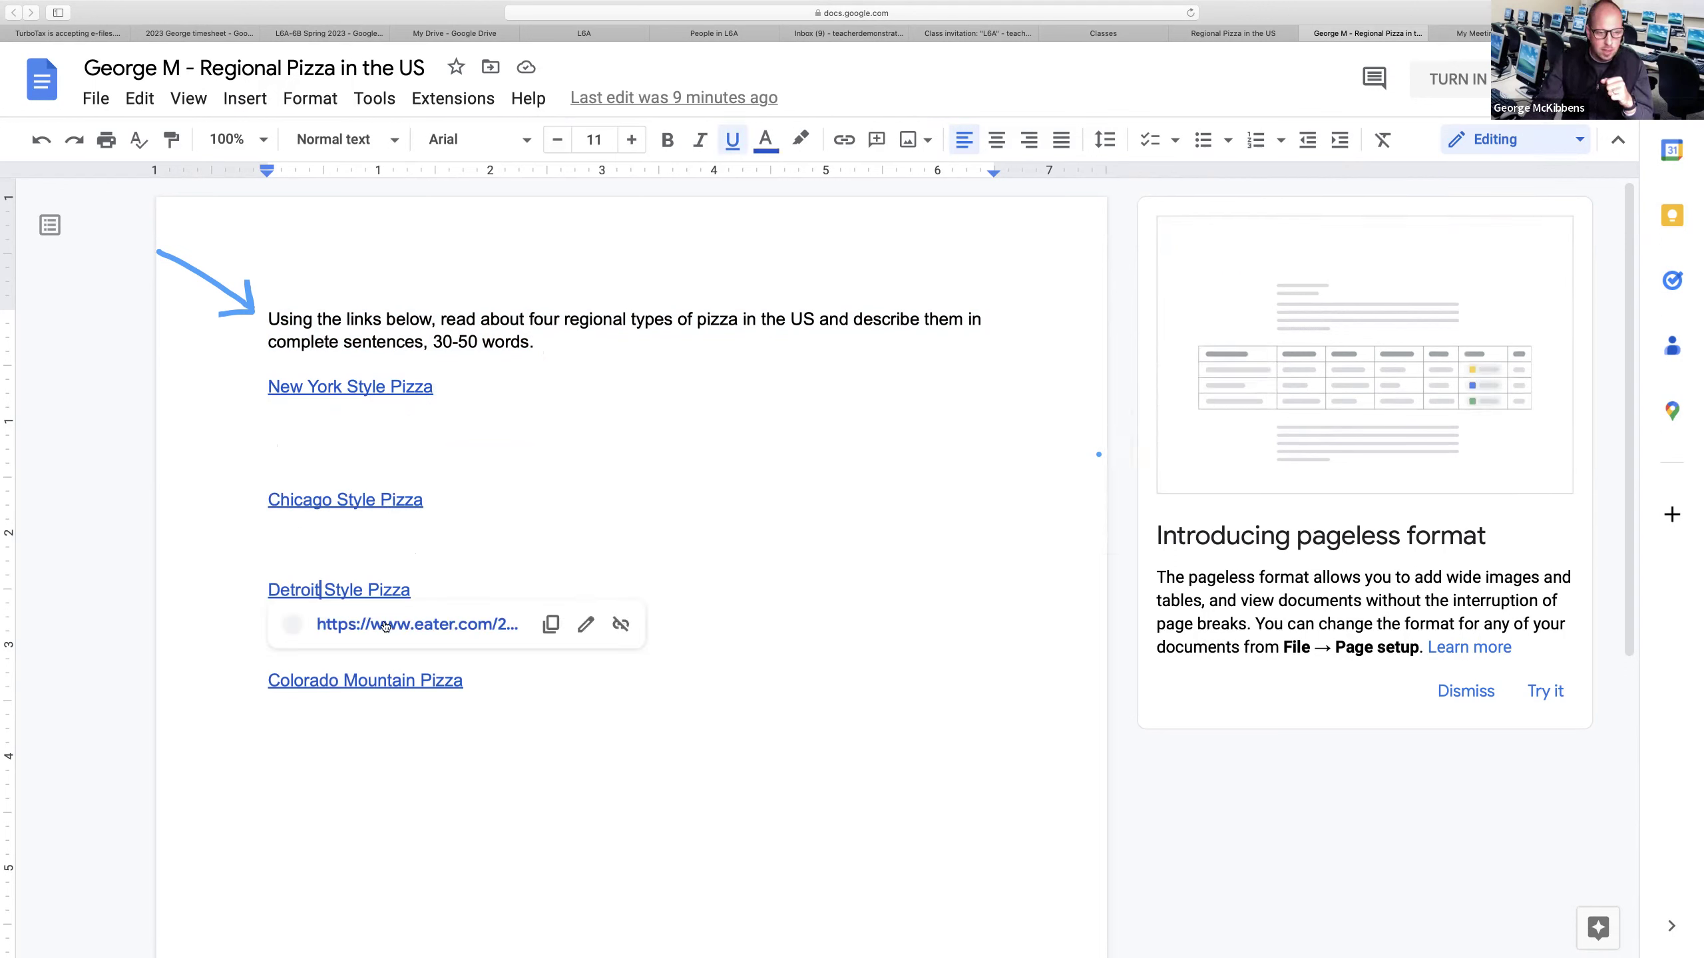
left_click(346, 681)
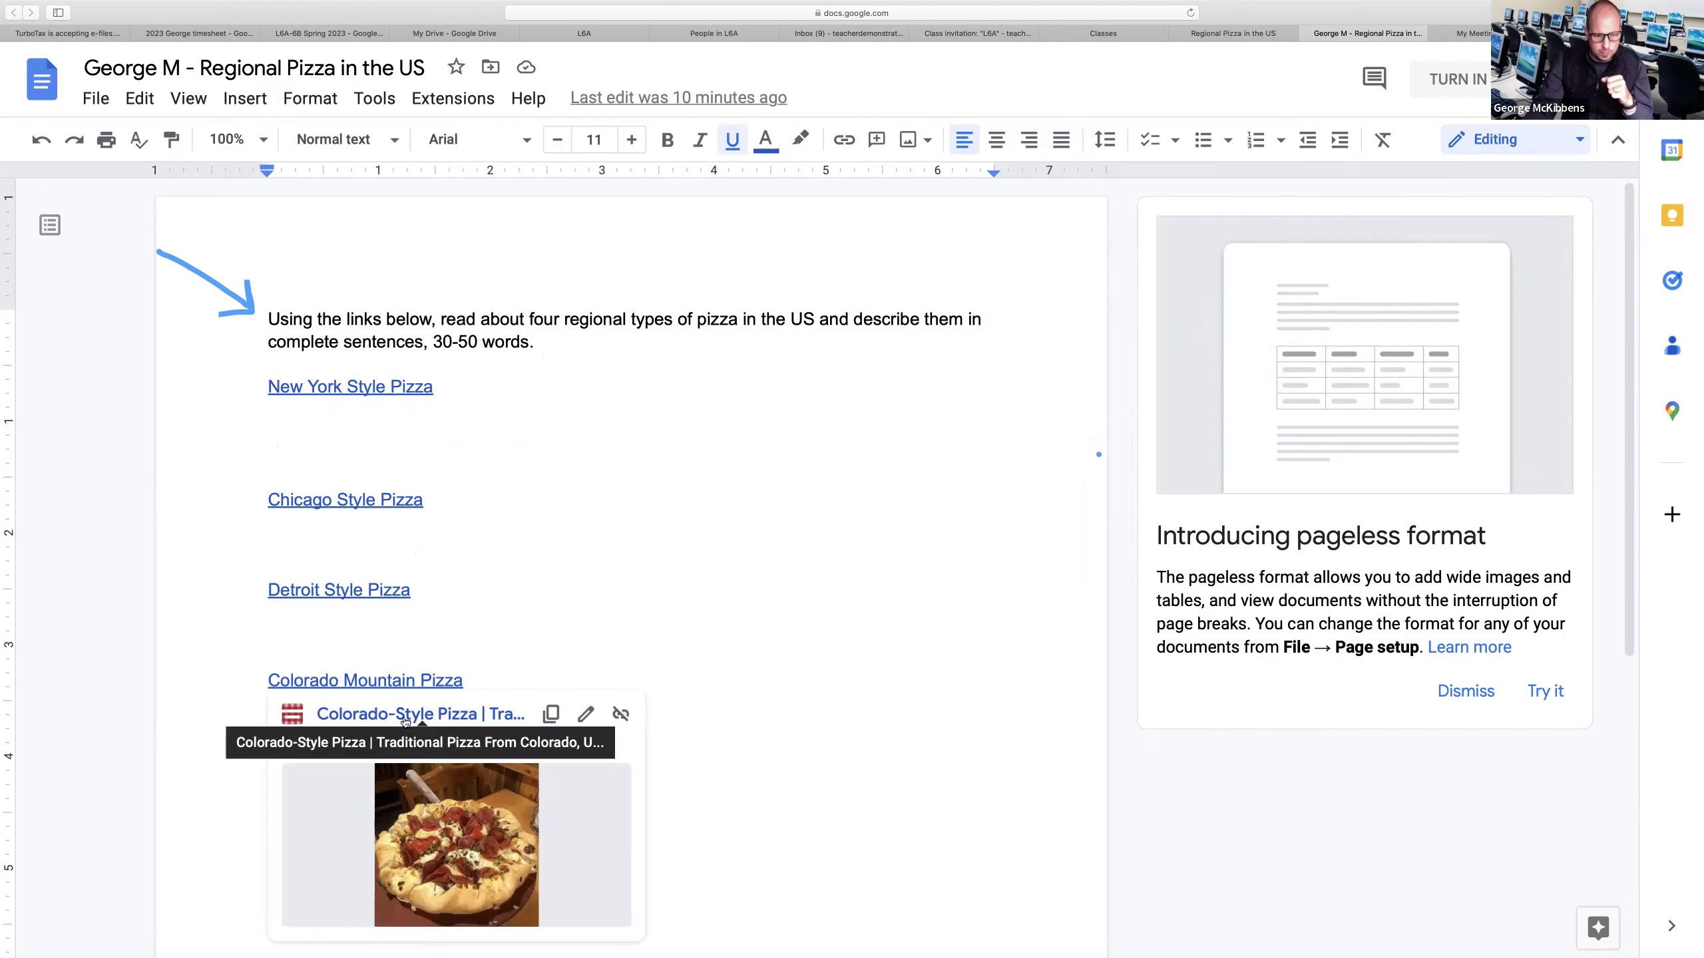
double_click(617, 610)
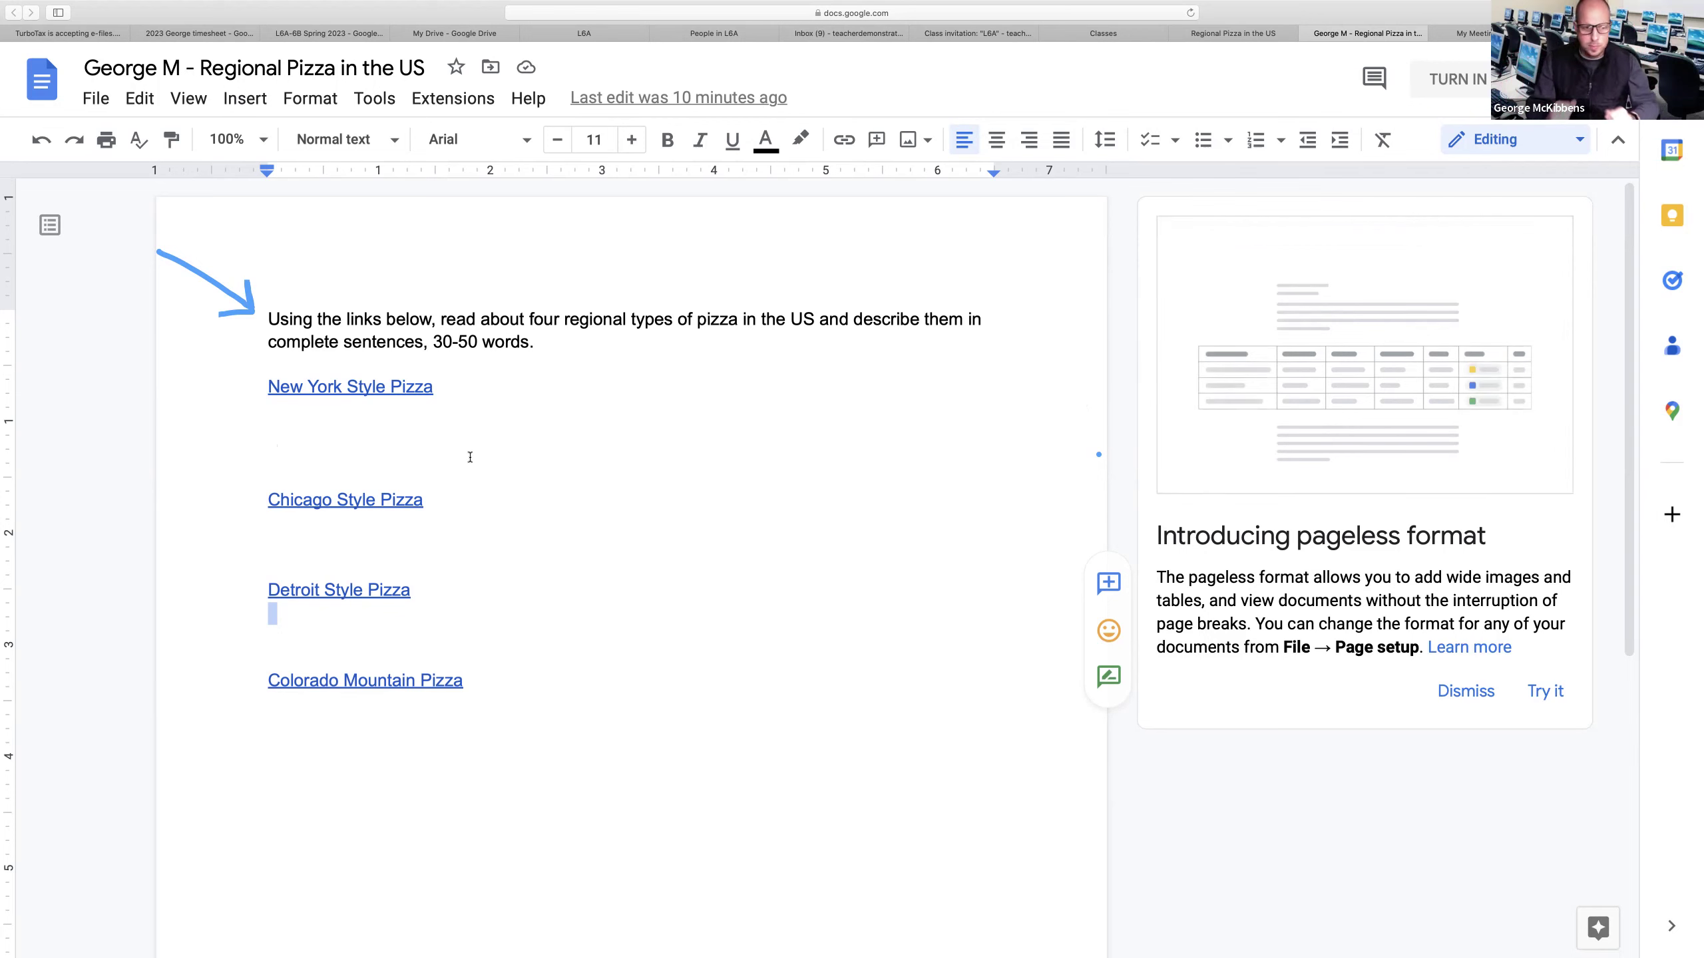
Check the source page previews behind the four regional pizza headings once more, ending in the answer space under New York Style Pizza.
left_click(327, 388)
left_click(378, 499)
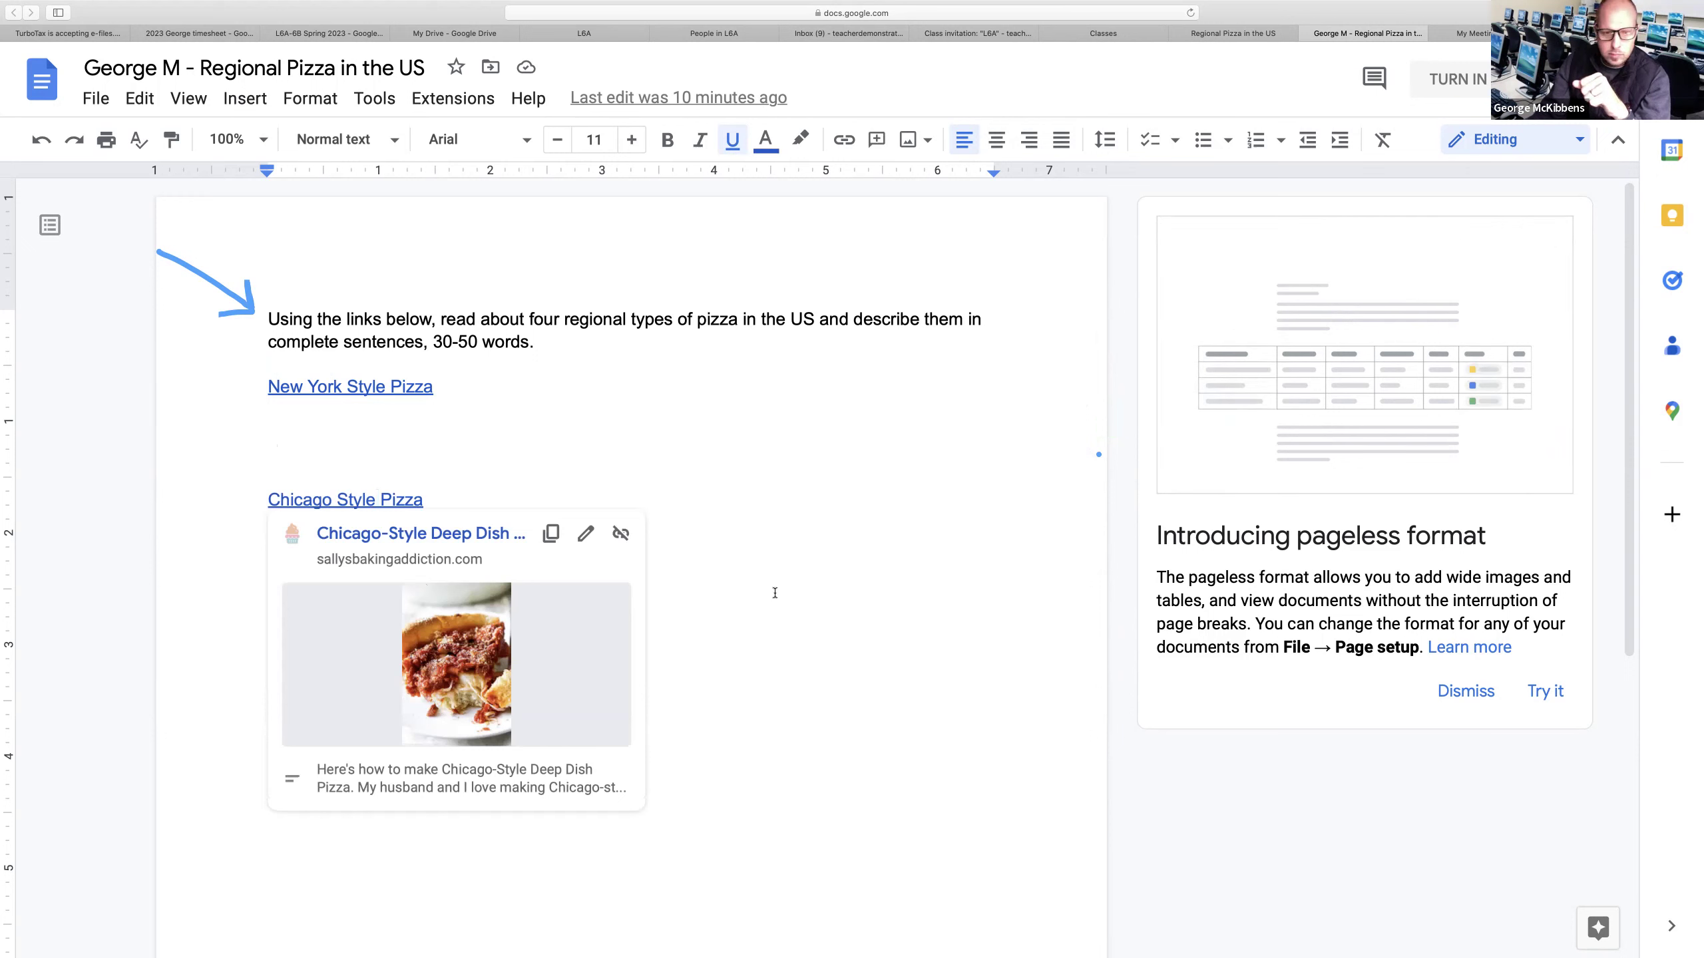
left_click(349, 590)
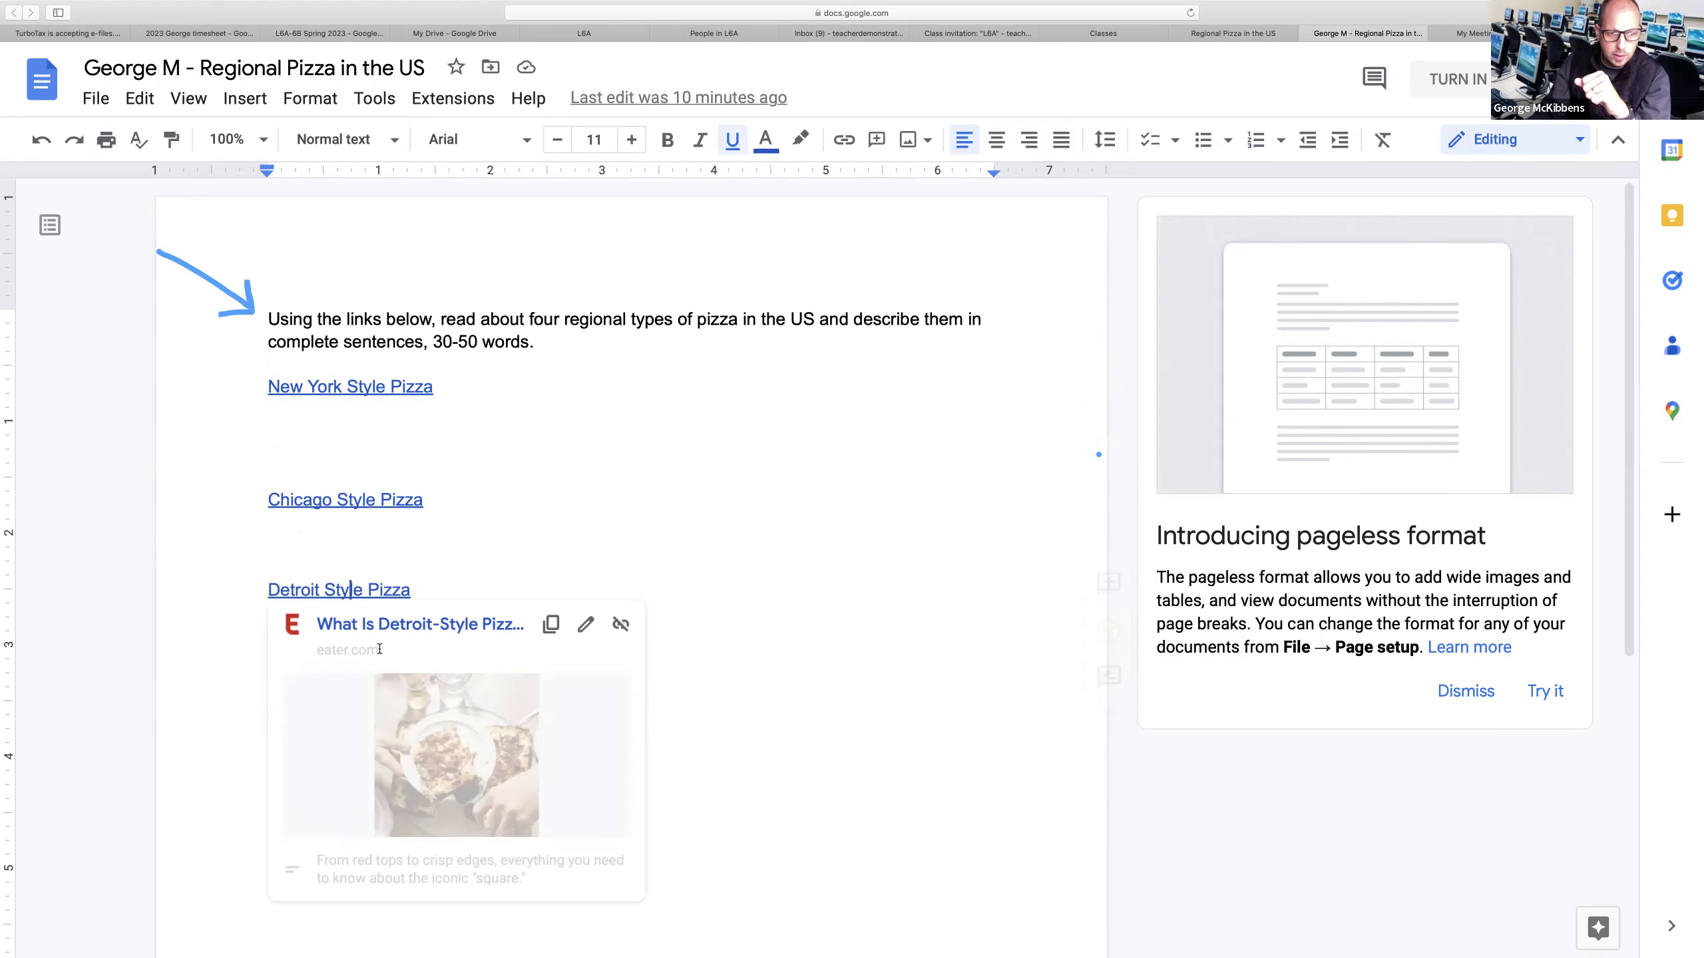
left_click(394, 680)
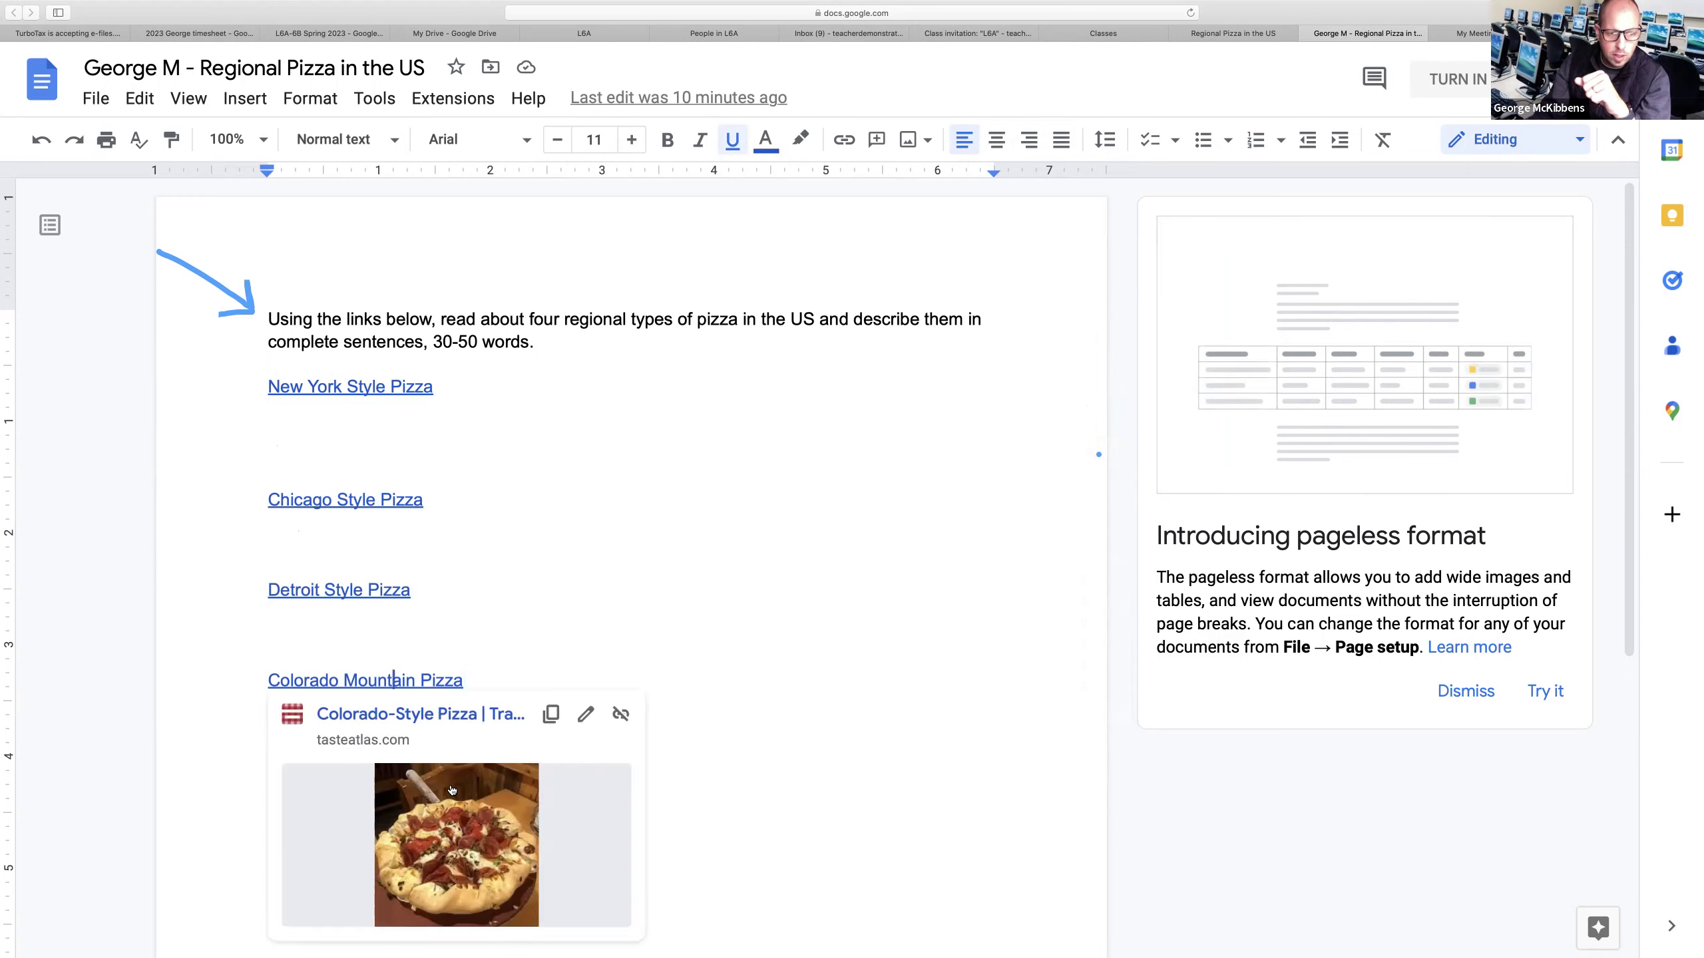
left_click(747, 656)
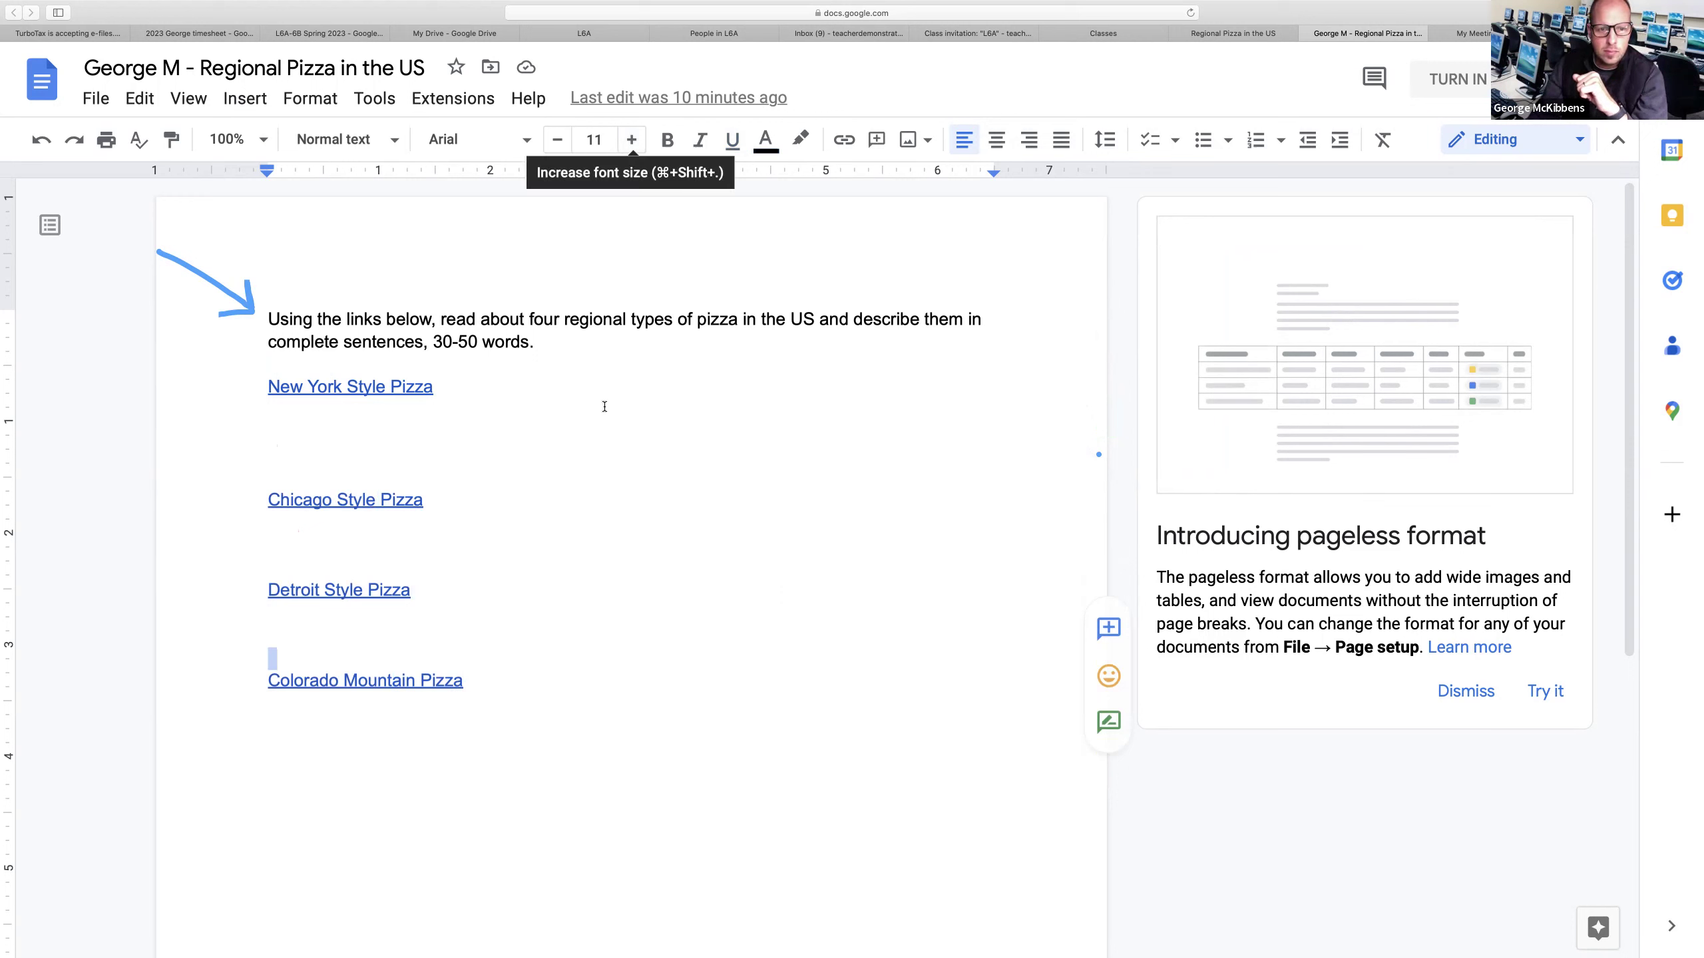
left_click(438, 437)
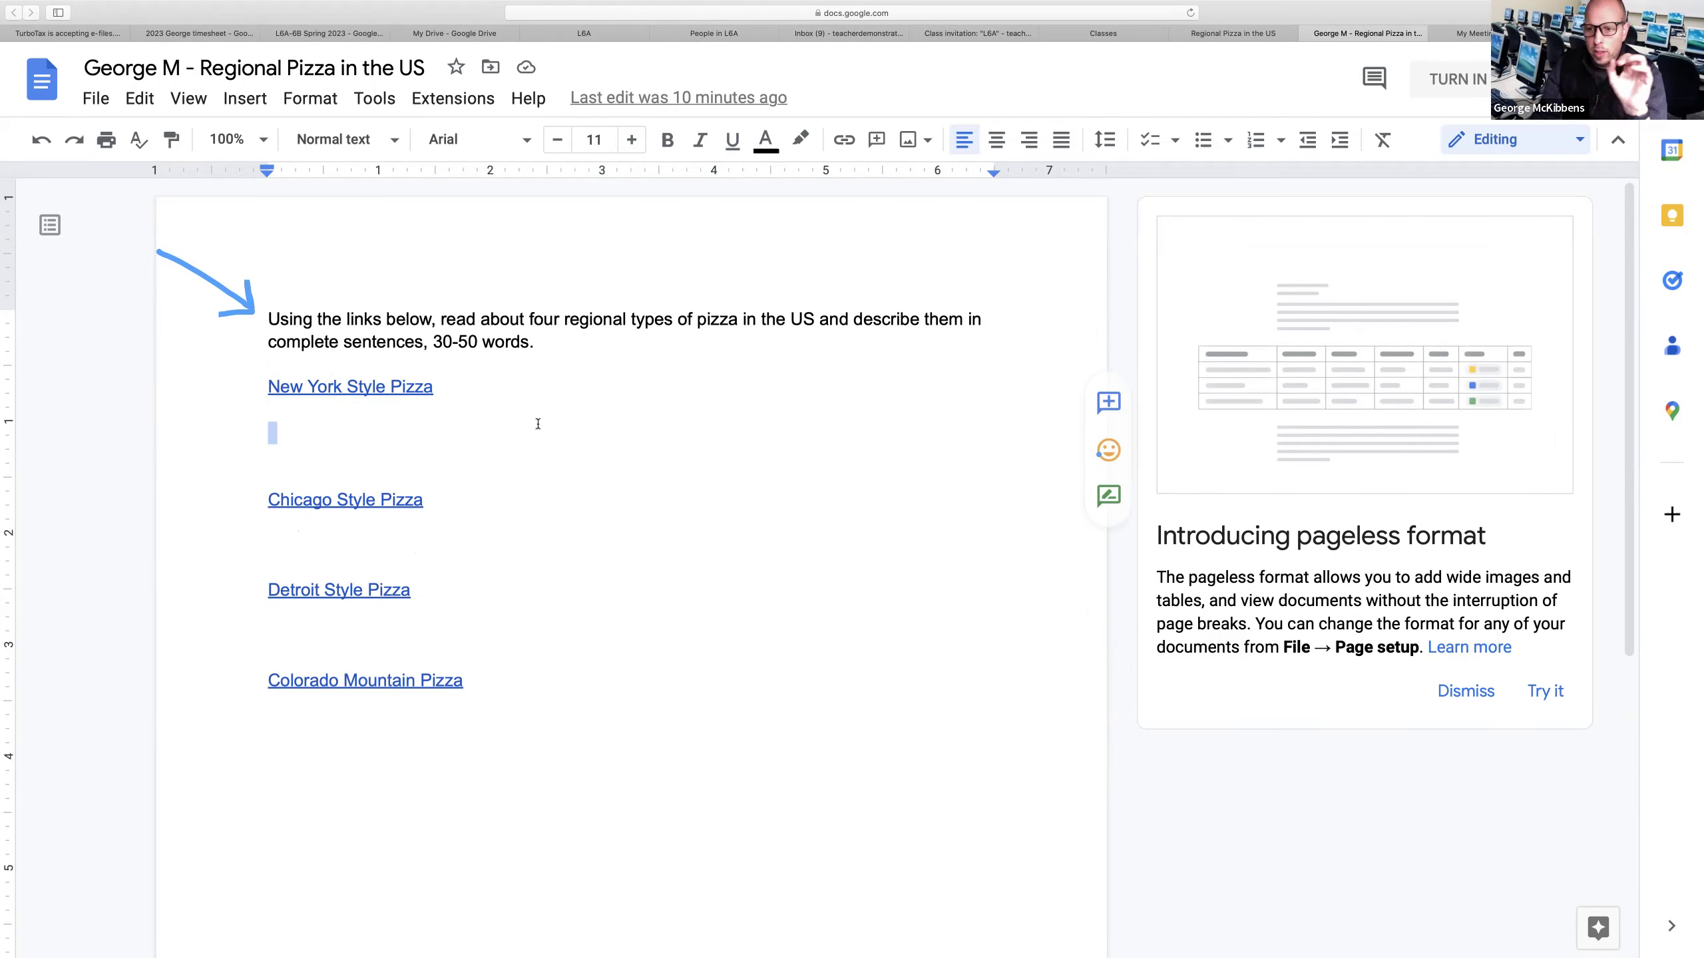
Open the New York Style Pizza article, highlight its paragraph about the thin crust, and close the article to return to the worksheet.
left_click(385, 391)
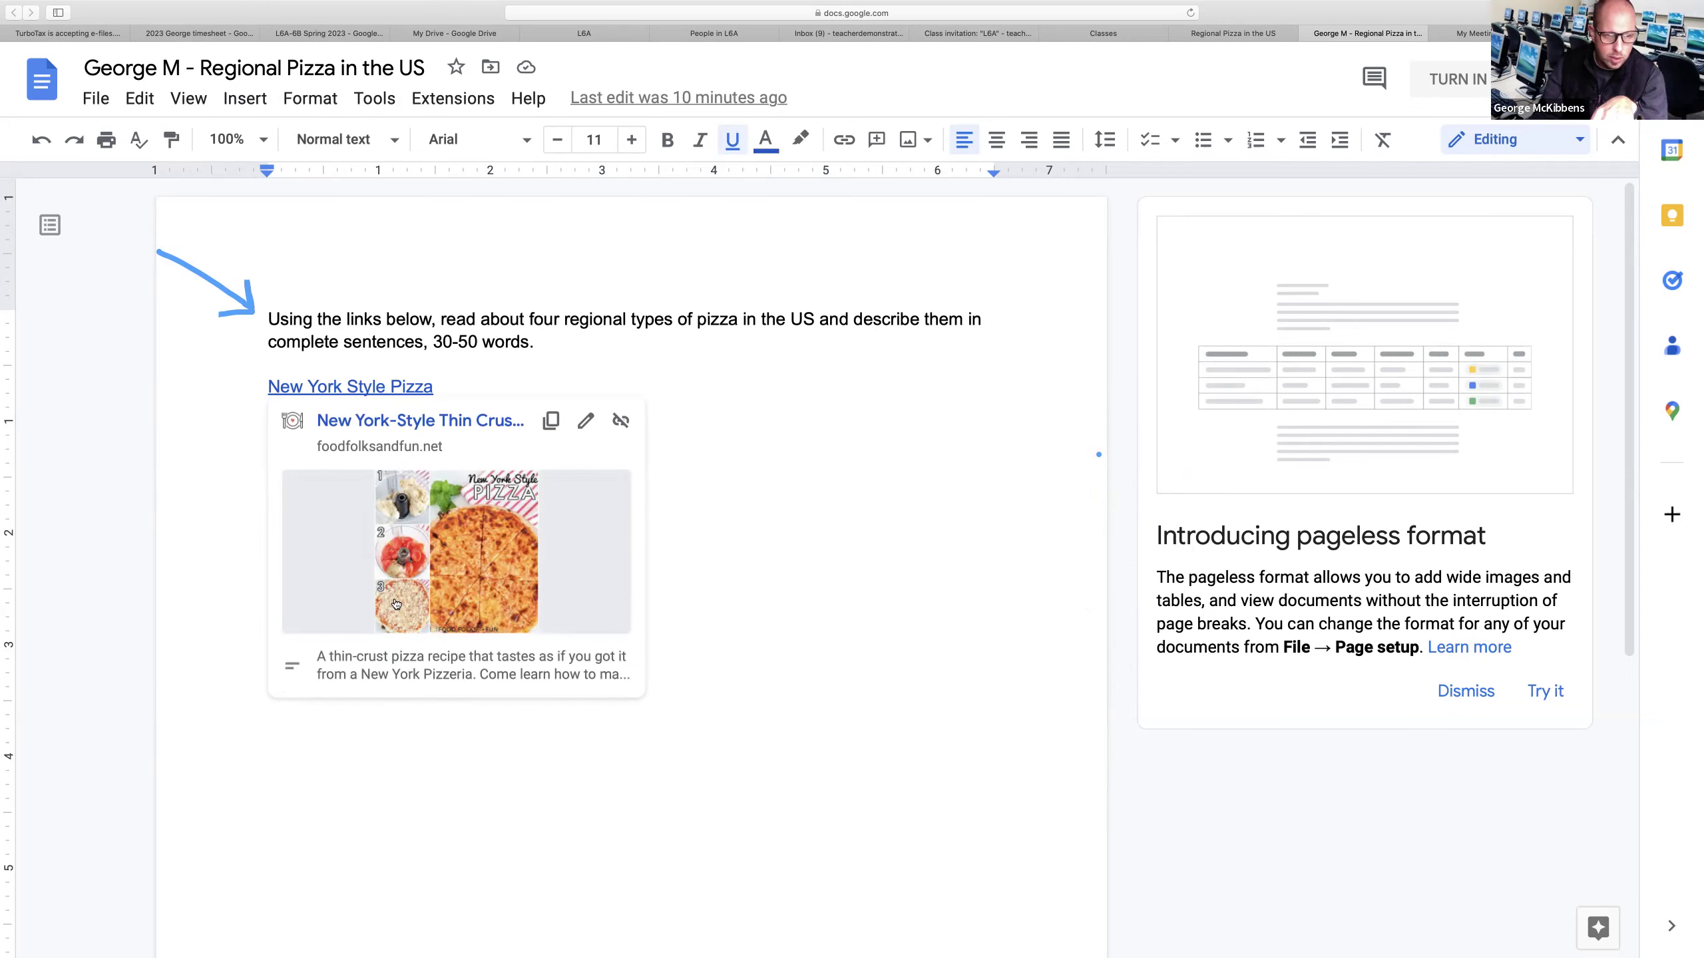
left_click(403, 597)
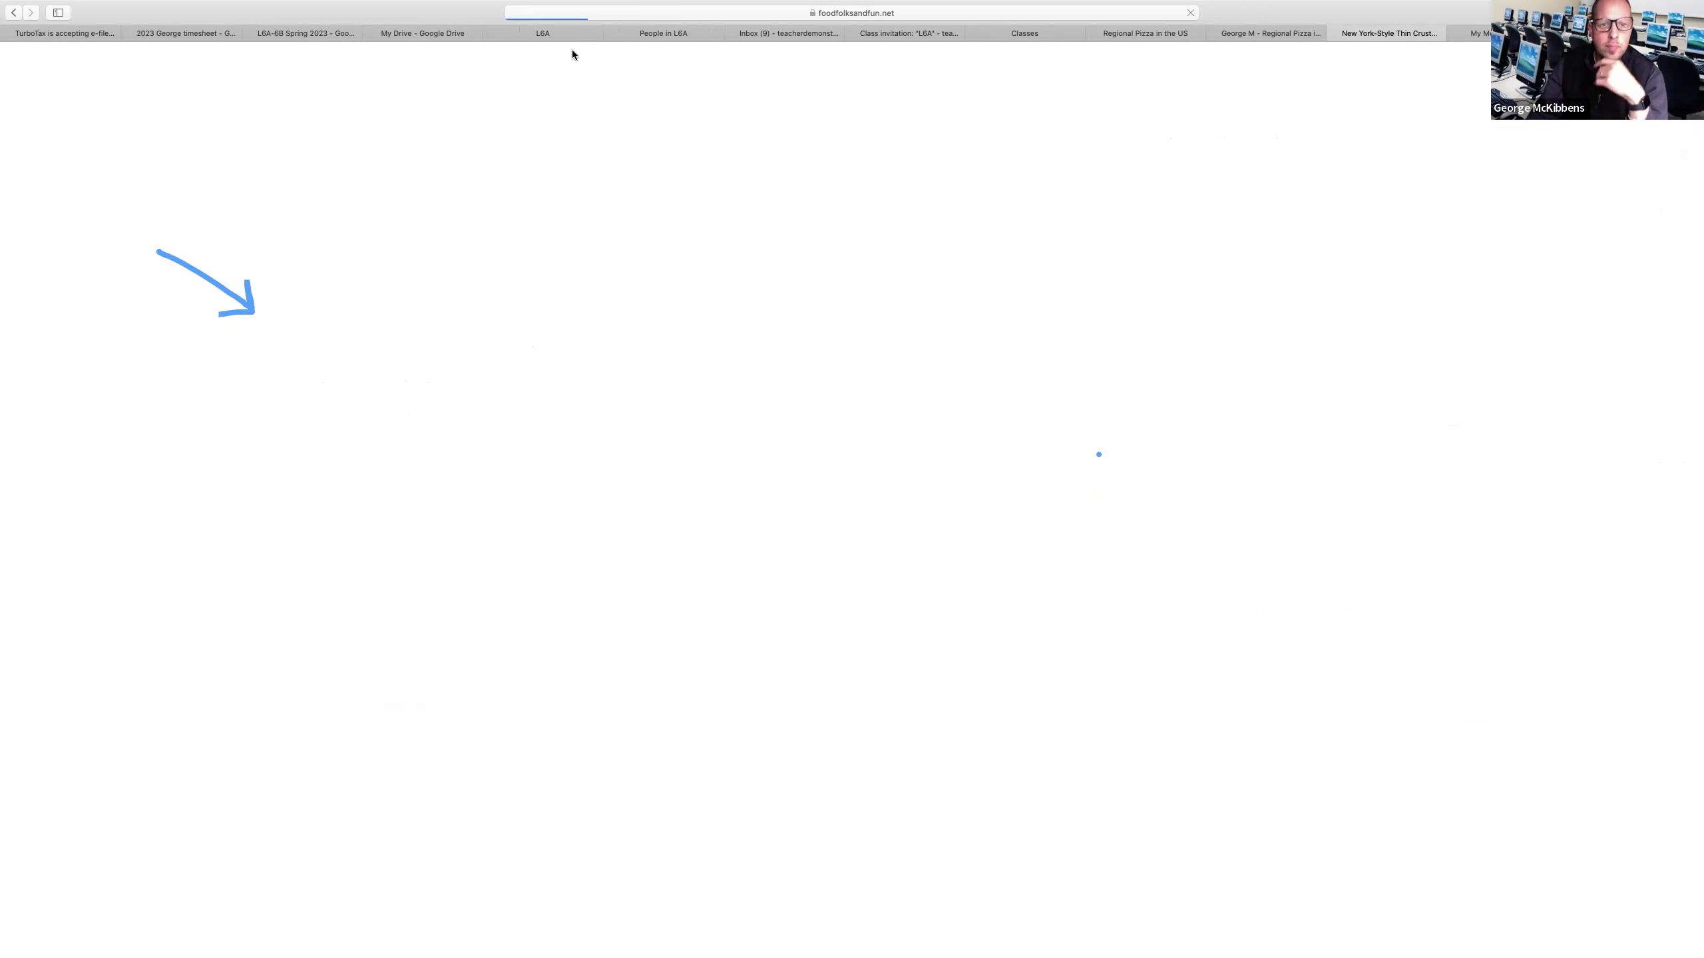
scroll(416, 421, "down", 6)
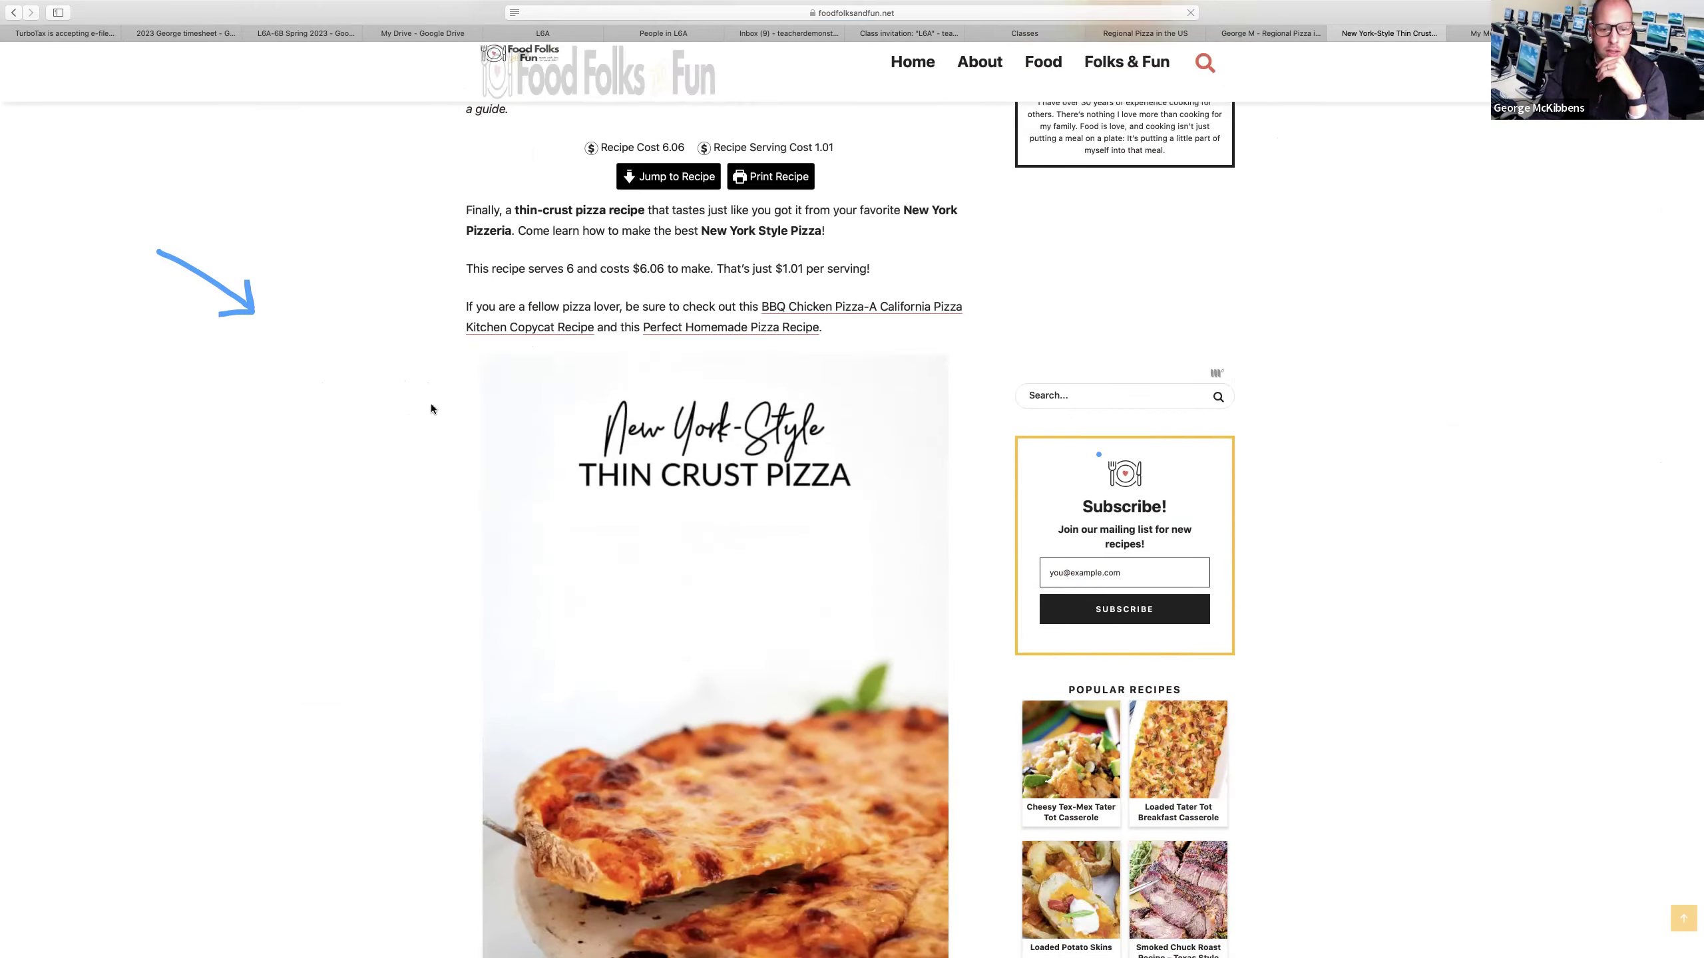
scroll(435, 406, "down", 13)
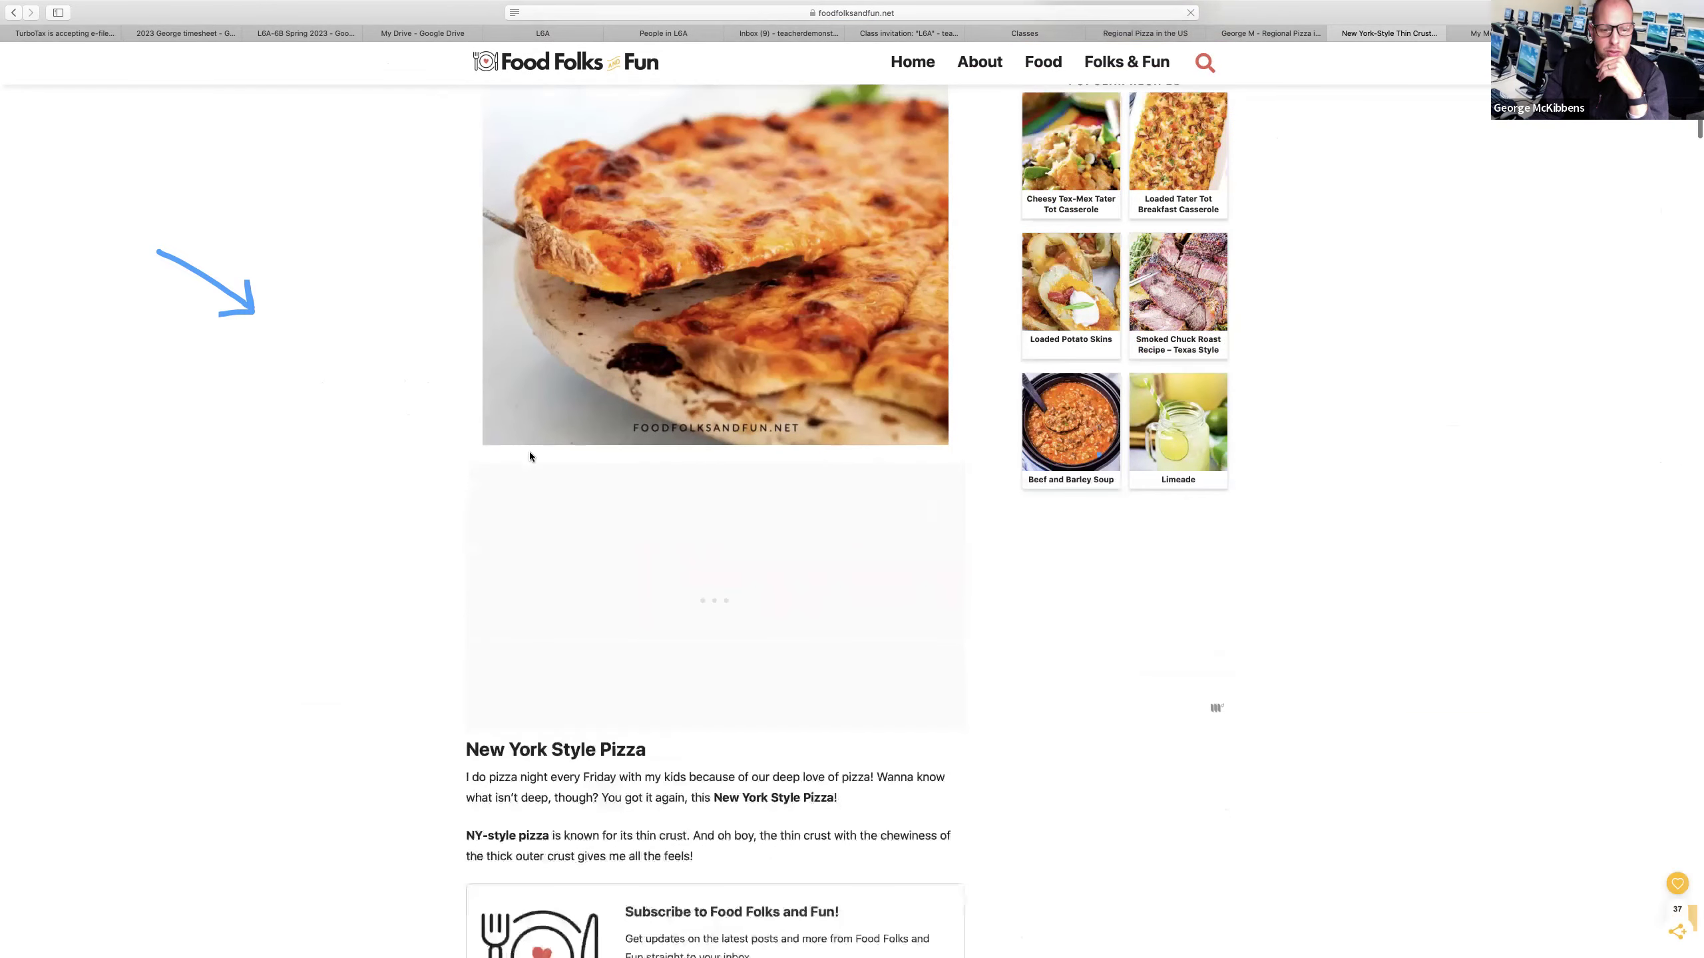
triple_click(476, 405)
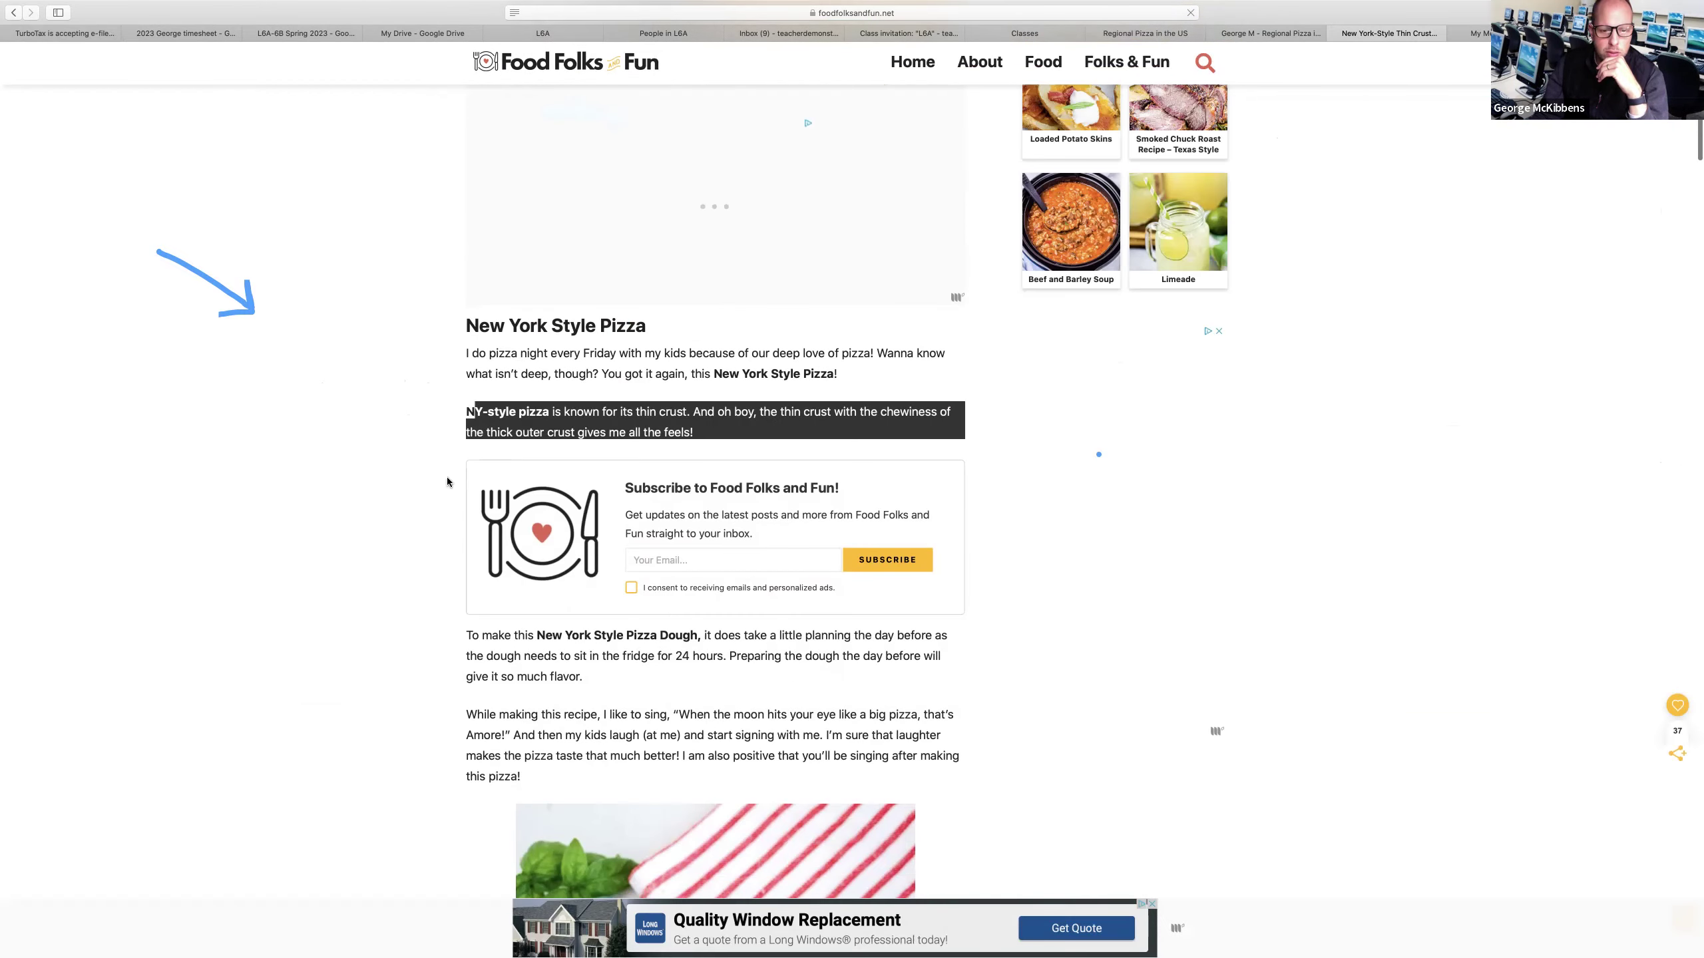
scroll(938, 474, "down", 3)
scroll(746, 301, "up", 20)
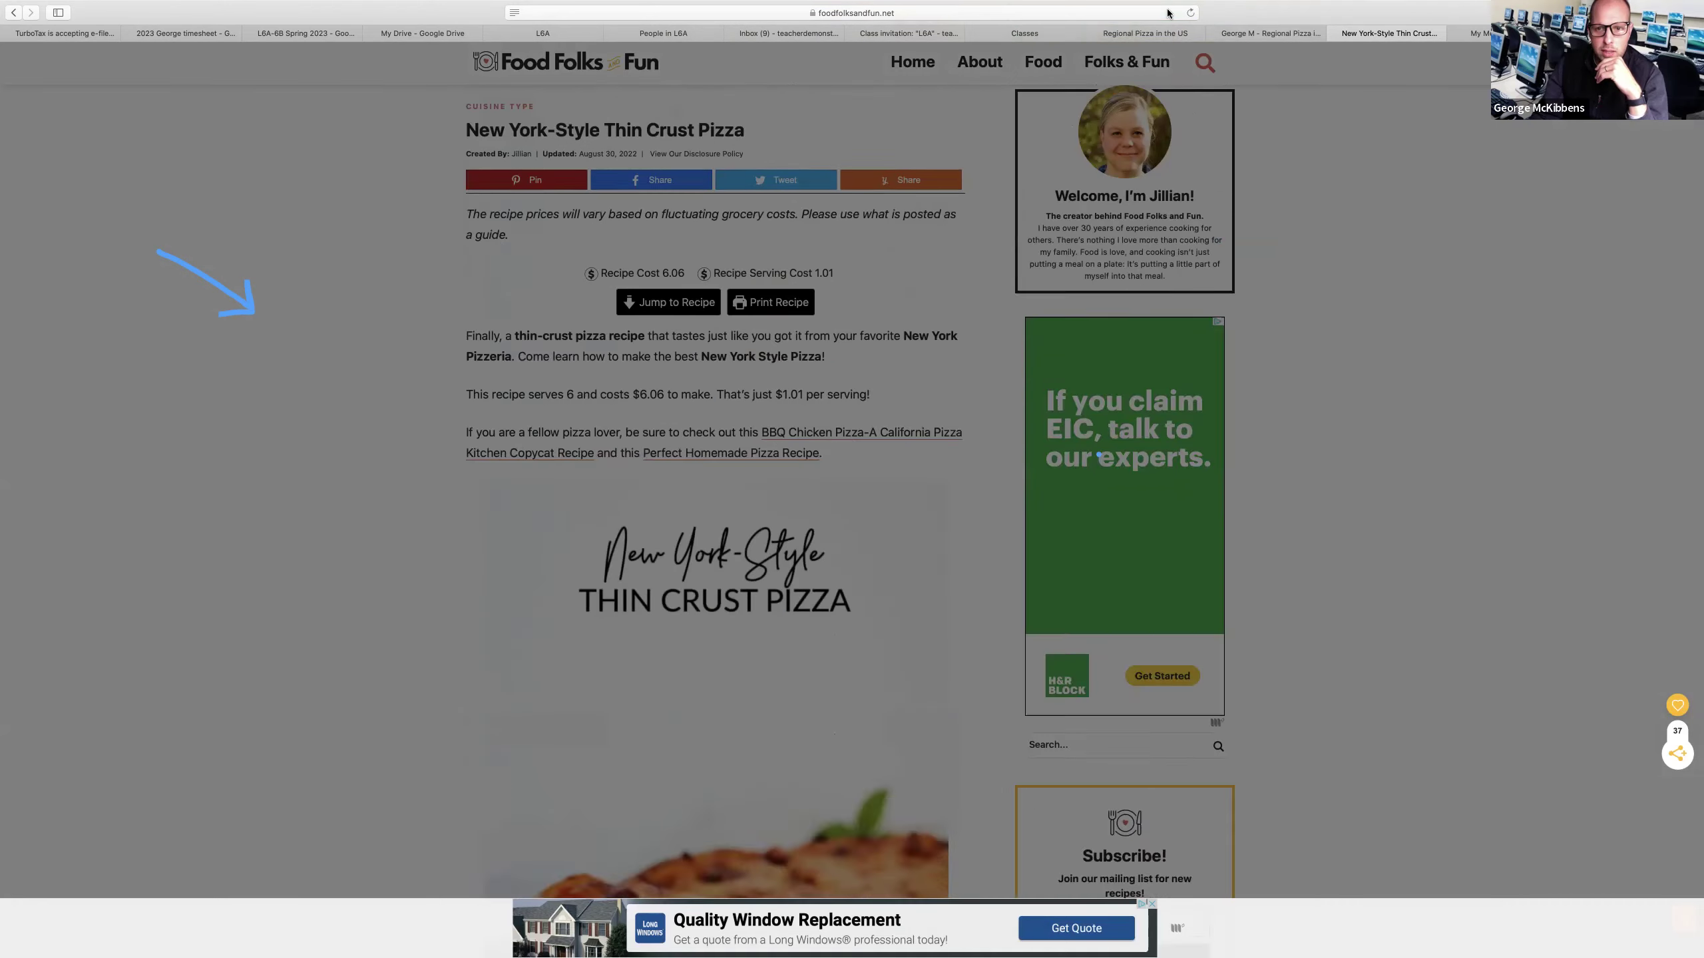
left_click(1332, 34)
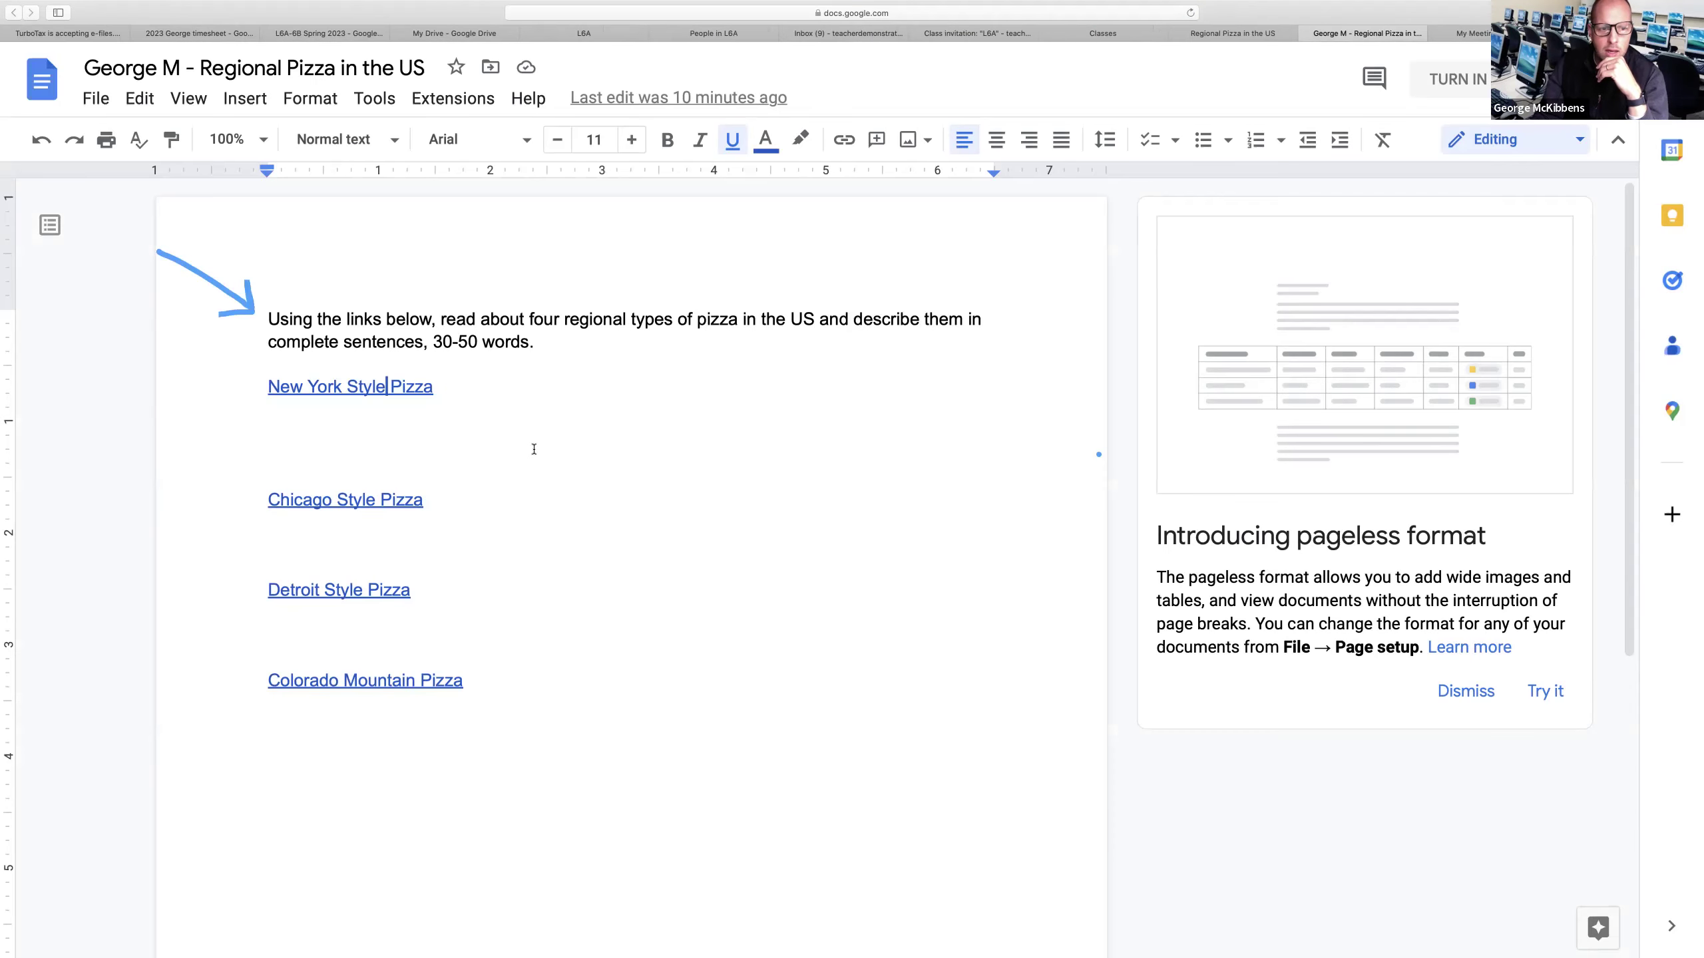
Start an answer under New York Style Pizza with "New York style pizza is very" and delete it.
left_click(480, 429)
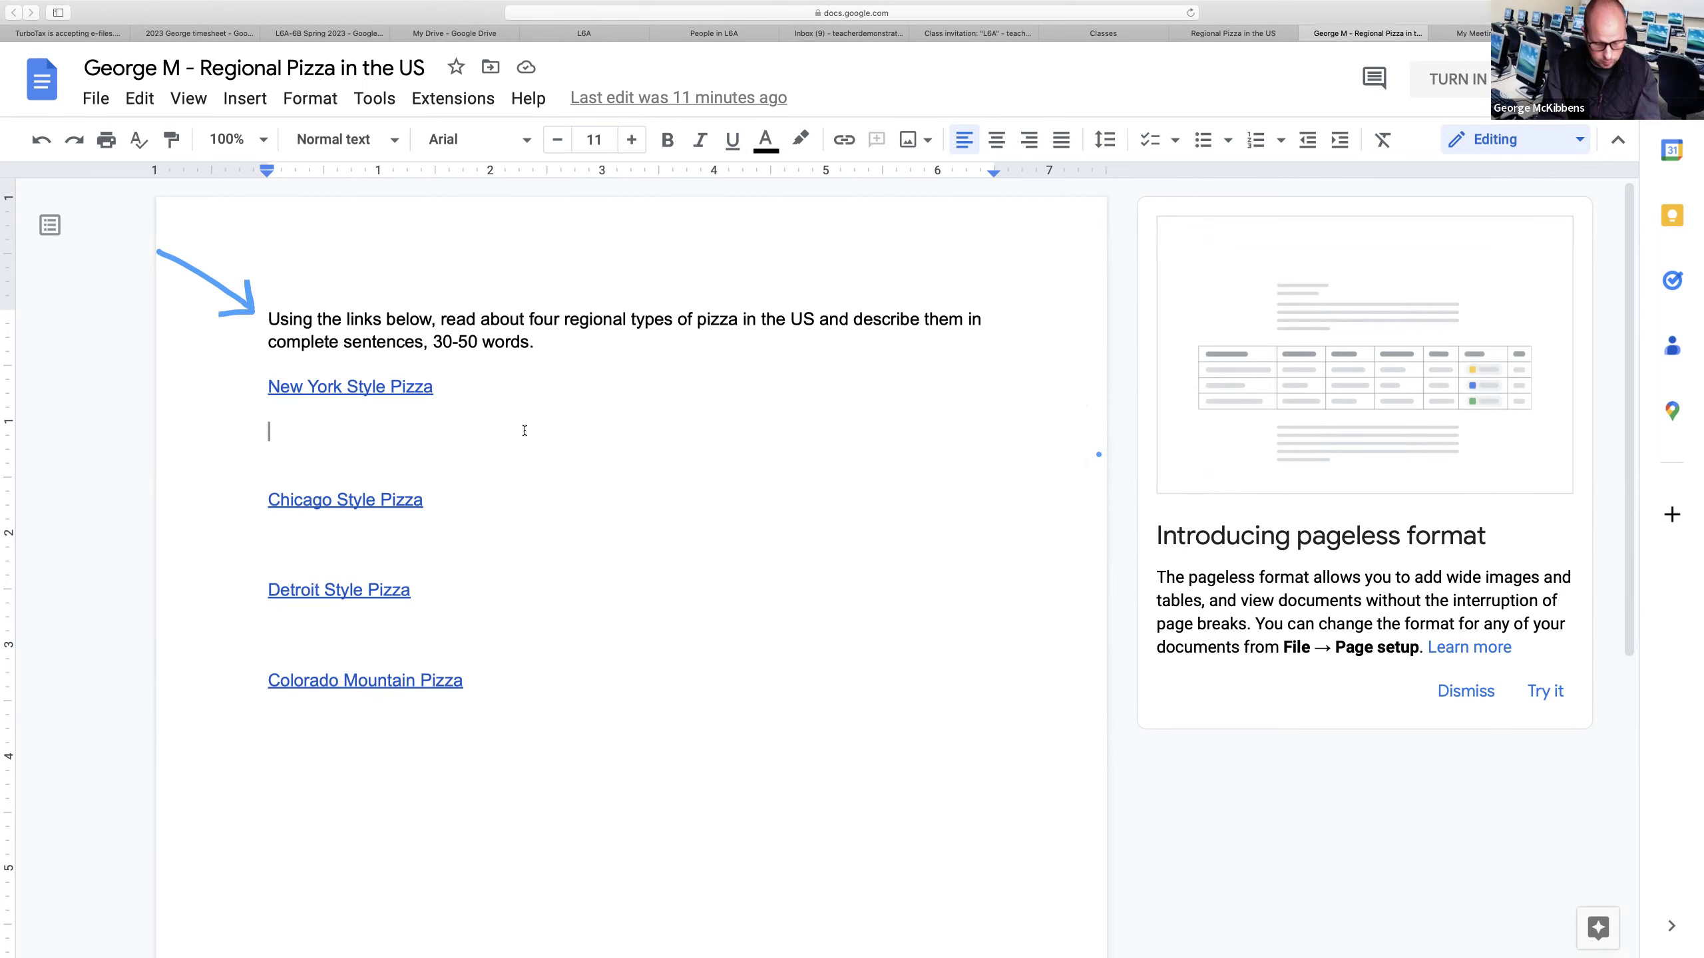
type("New Yo")
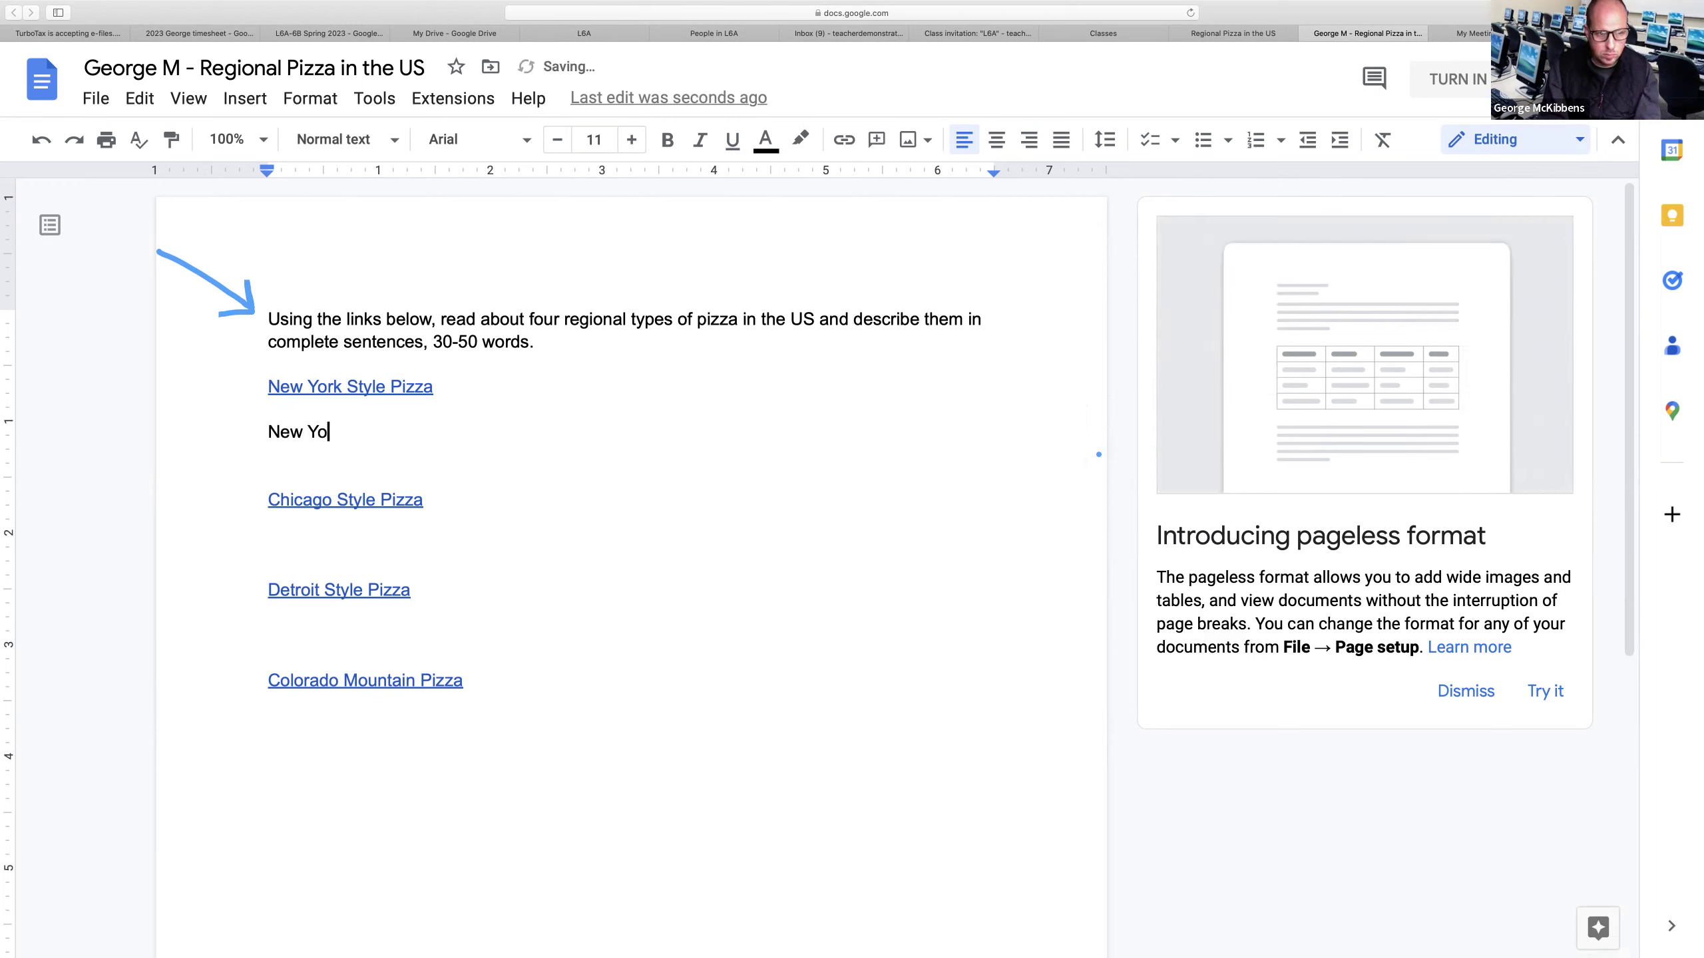
type("rk style pi")
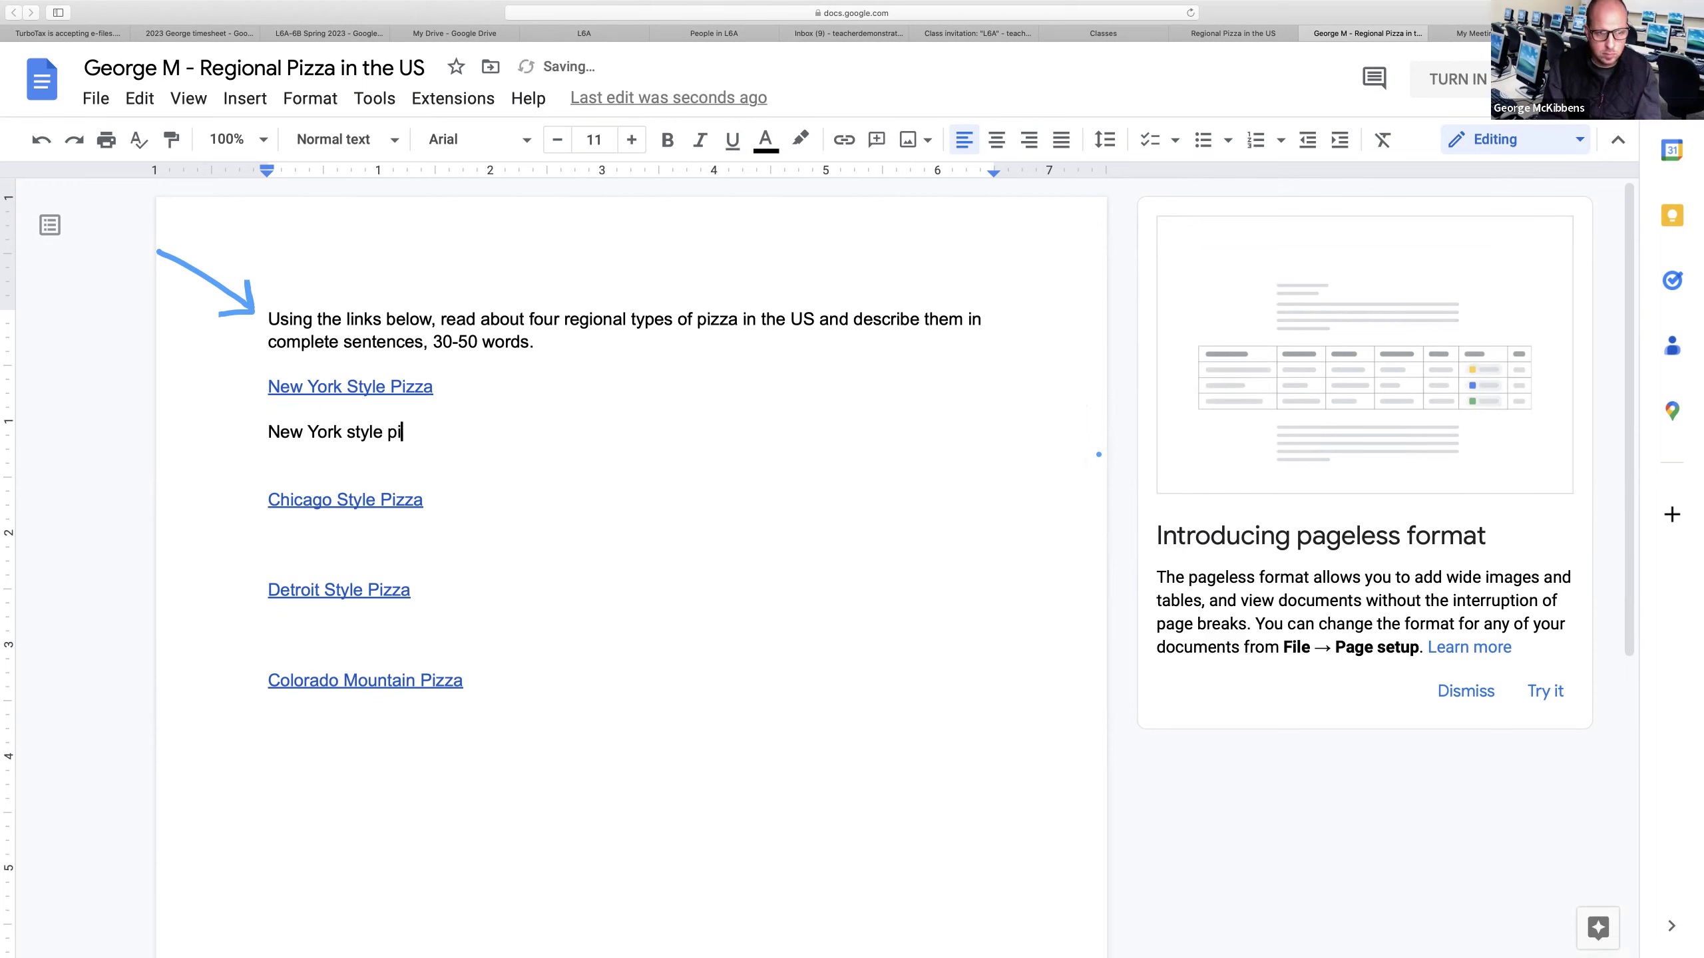
type("xxzza is very")
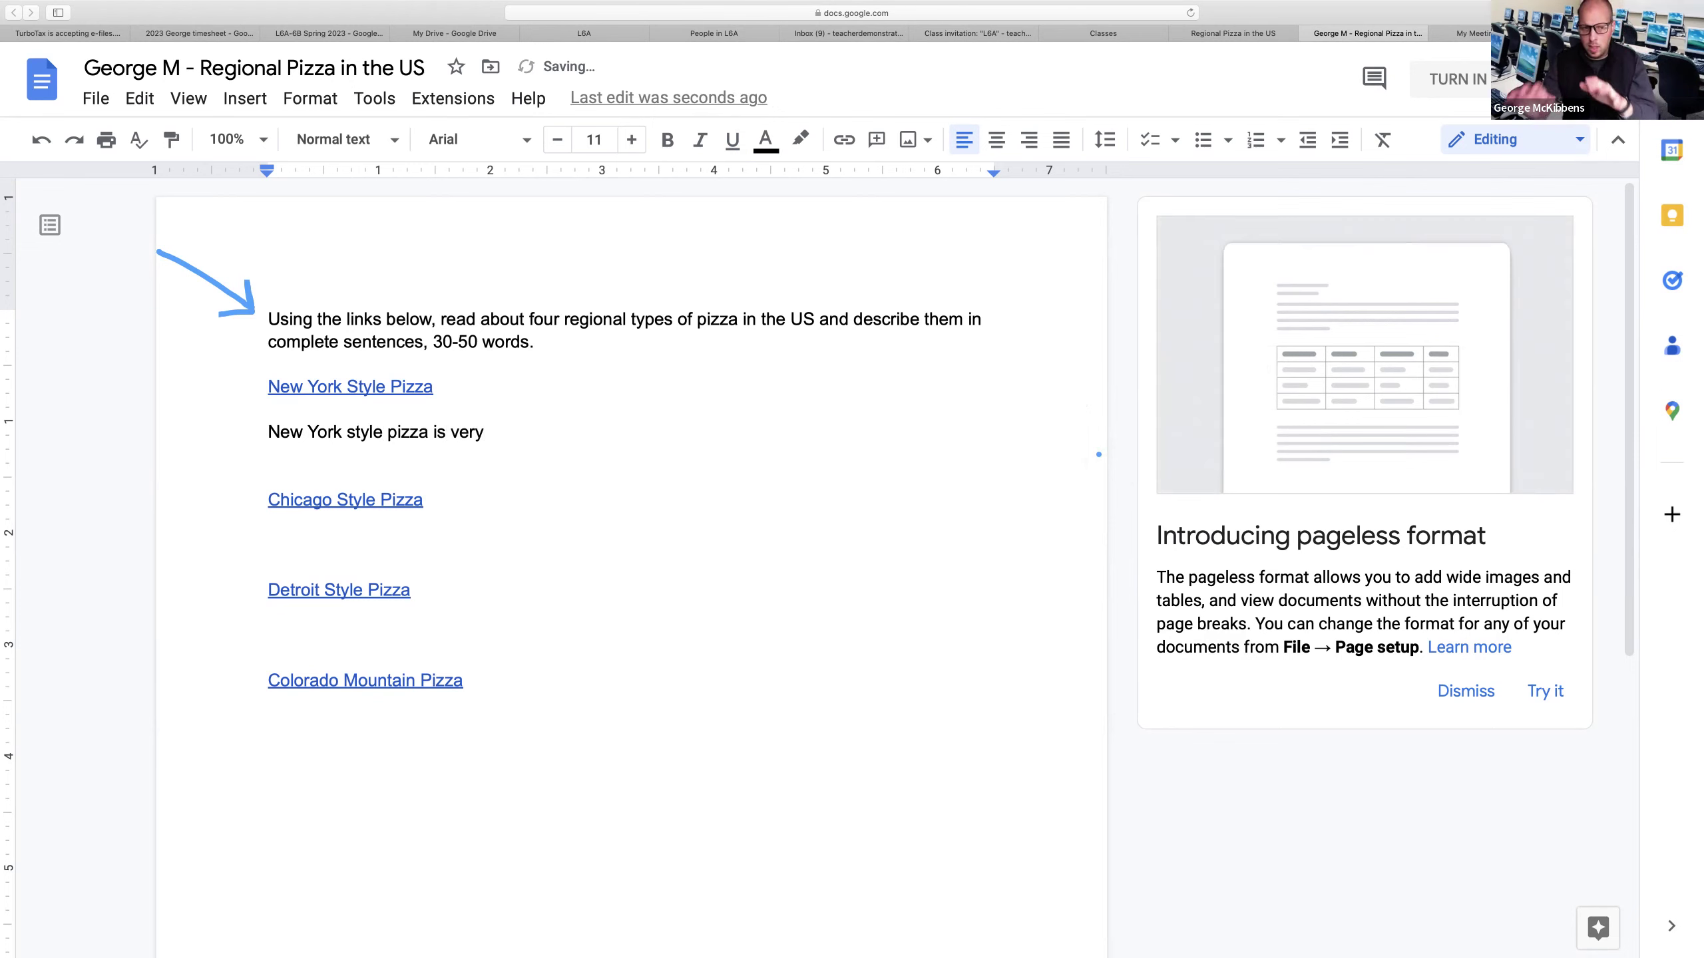
left_click(330, 533)
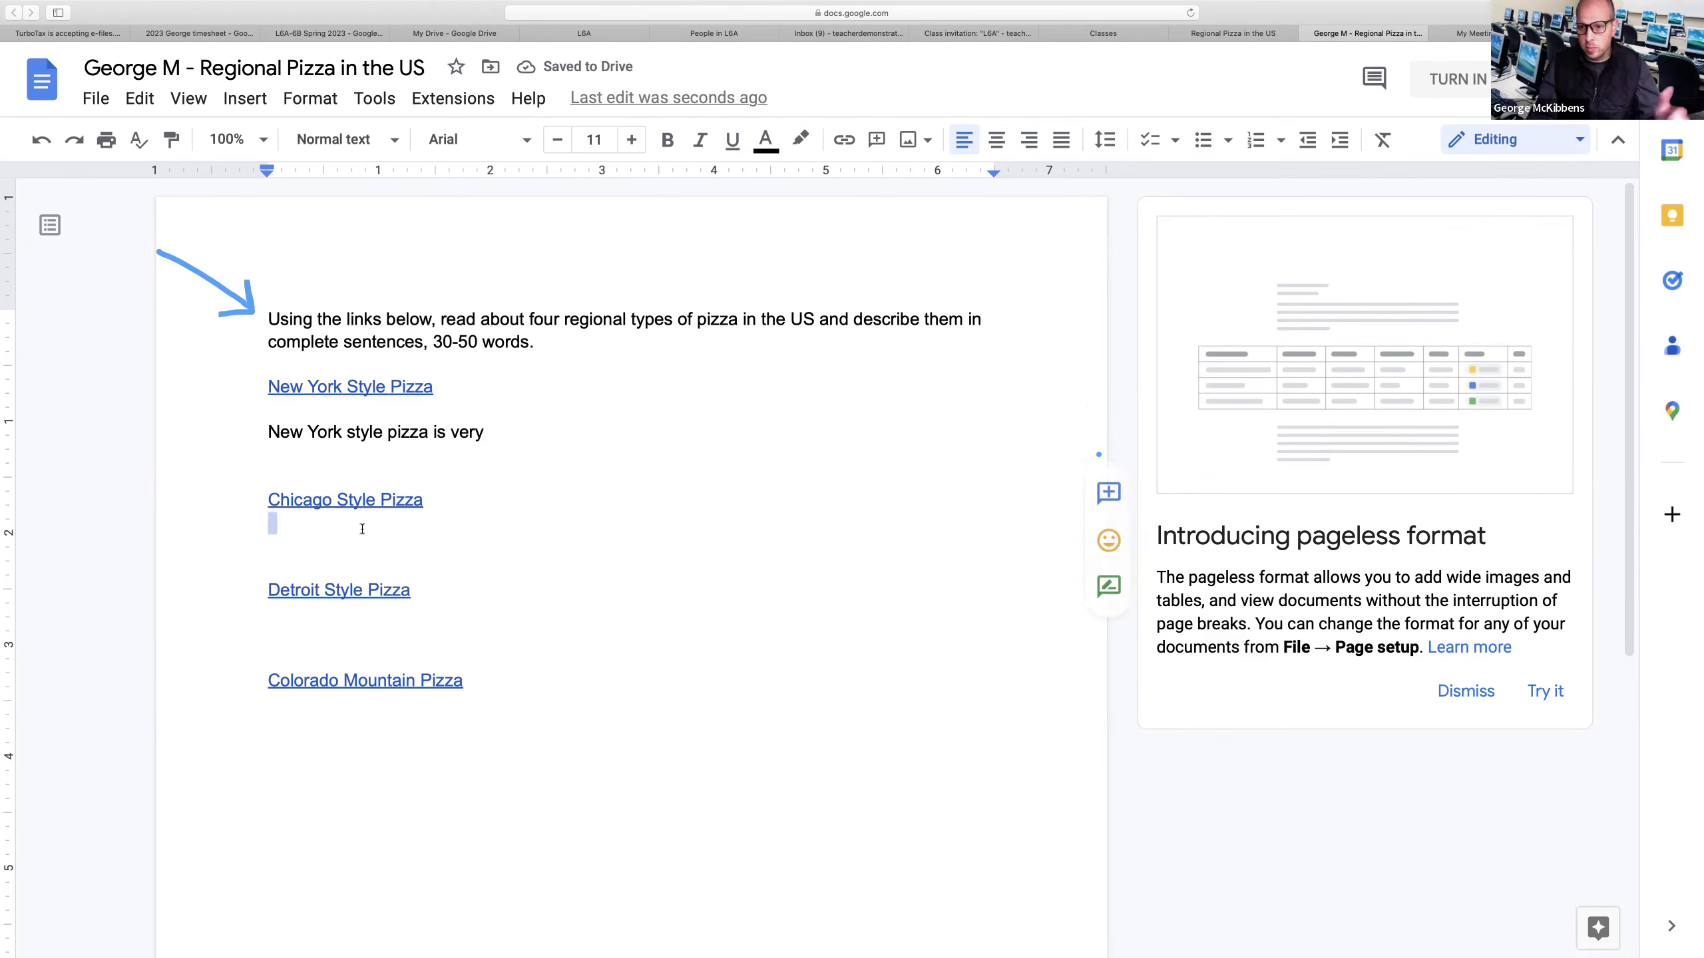
left_click_drag(486, 432, 259, 434)
key("BackSpace")
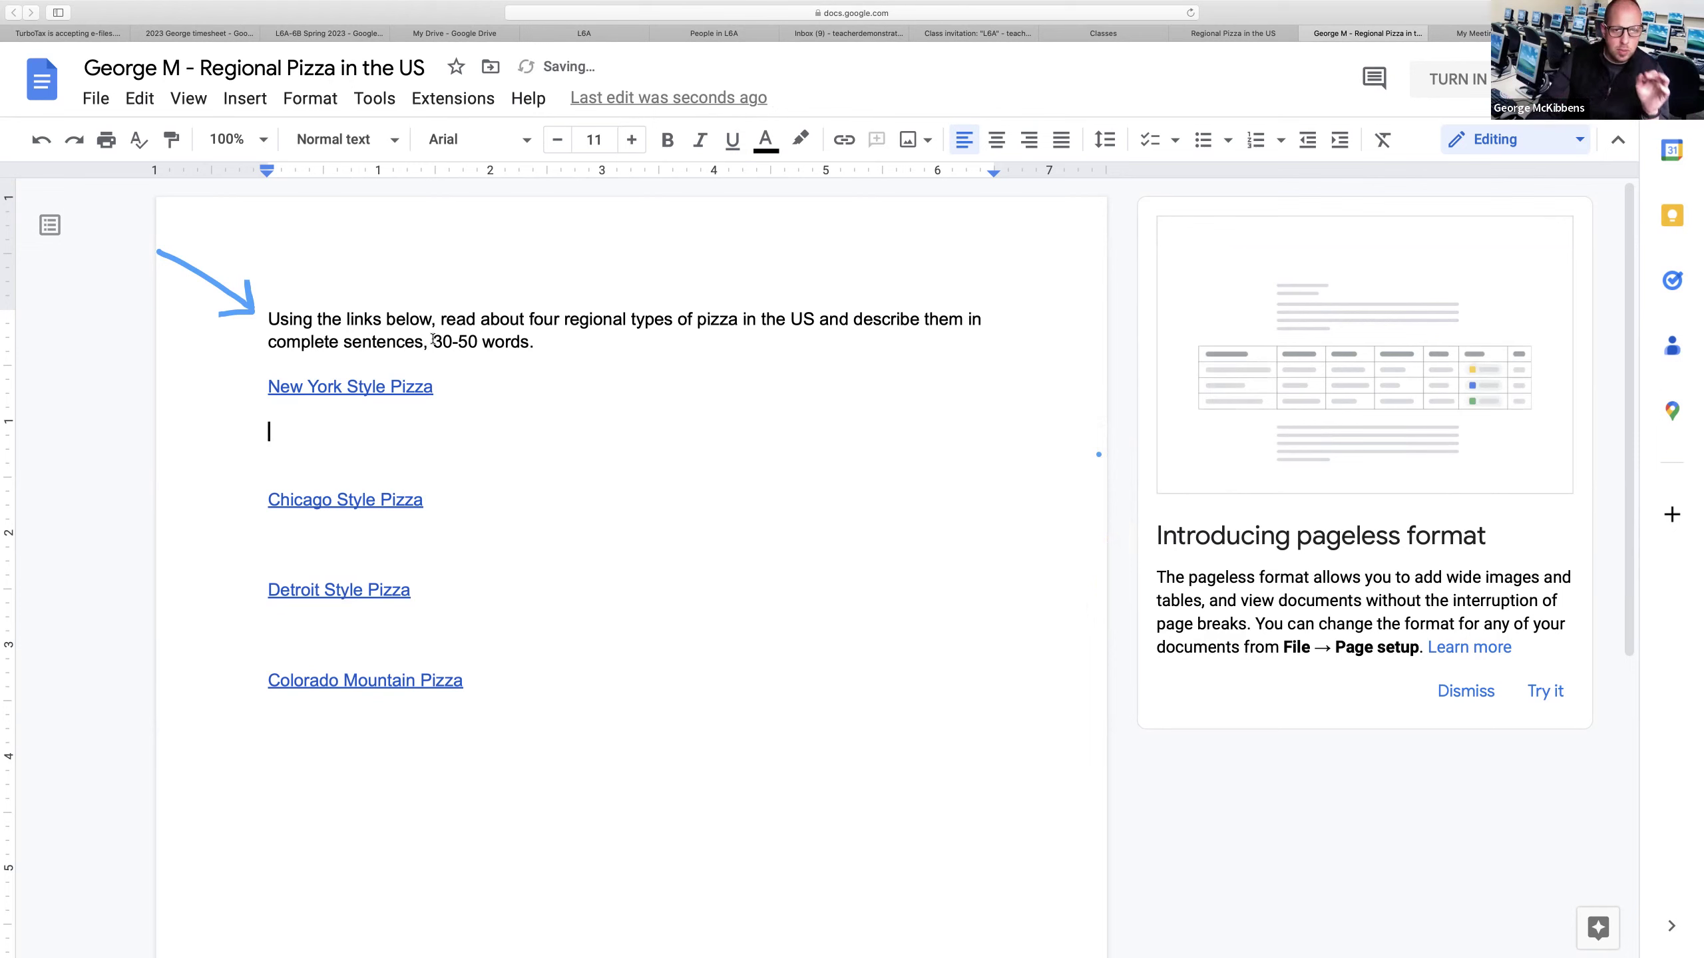
Point out the "30-50 words" requirement in the instructions and the blank answer spaces beneath the pizza headings.
left_click_drag(433, 342, 535, 343)
left_click(456, 430)
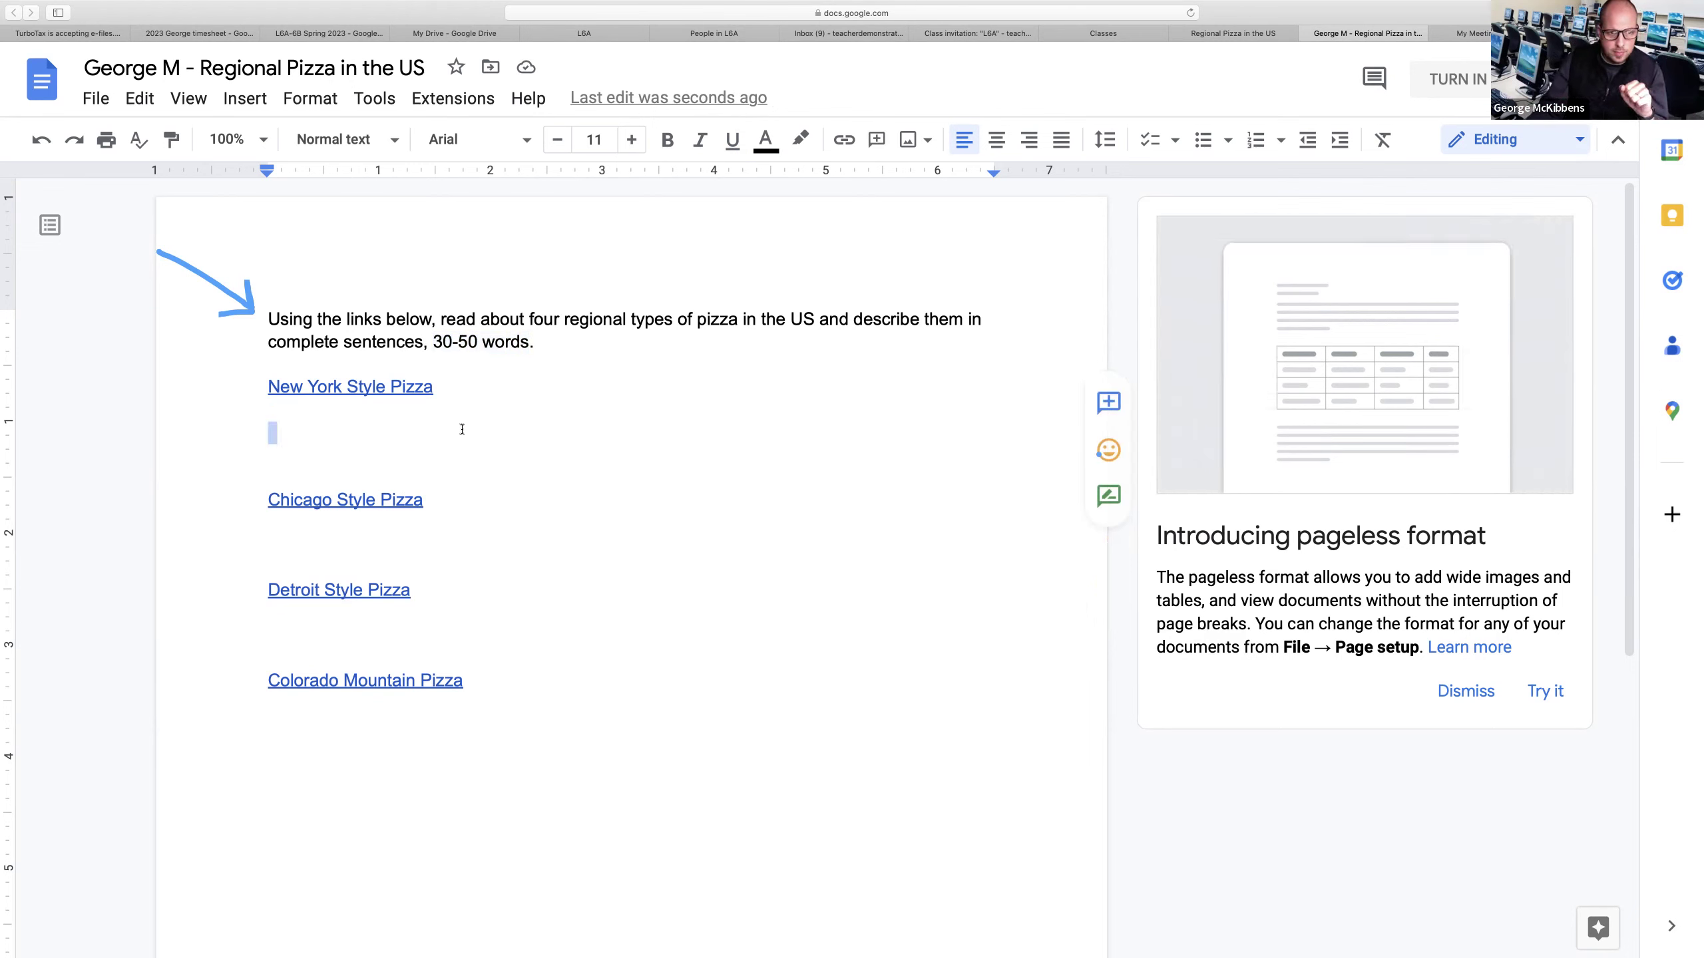
left_click(379, 547)
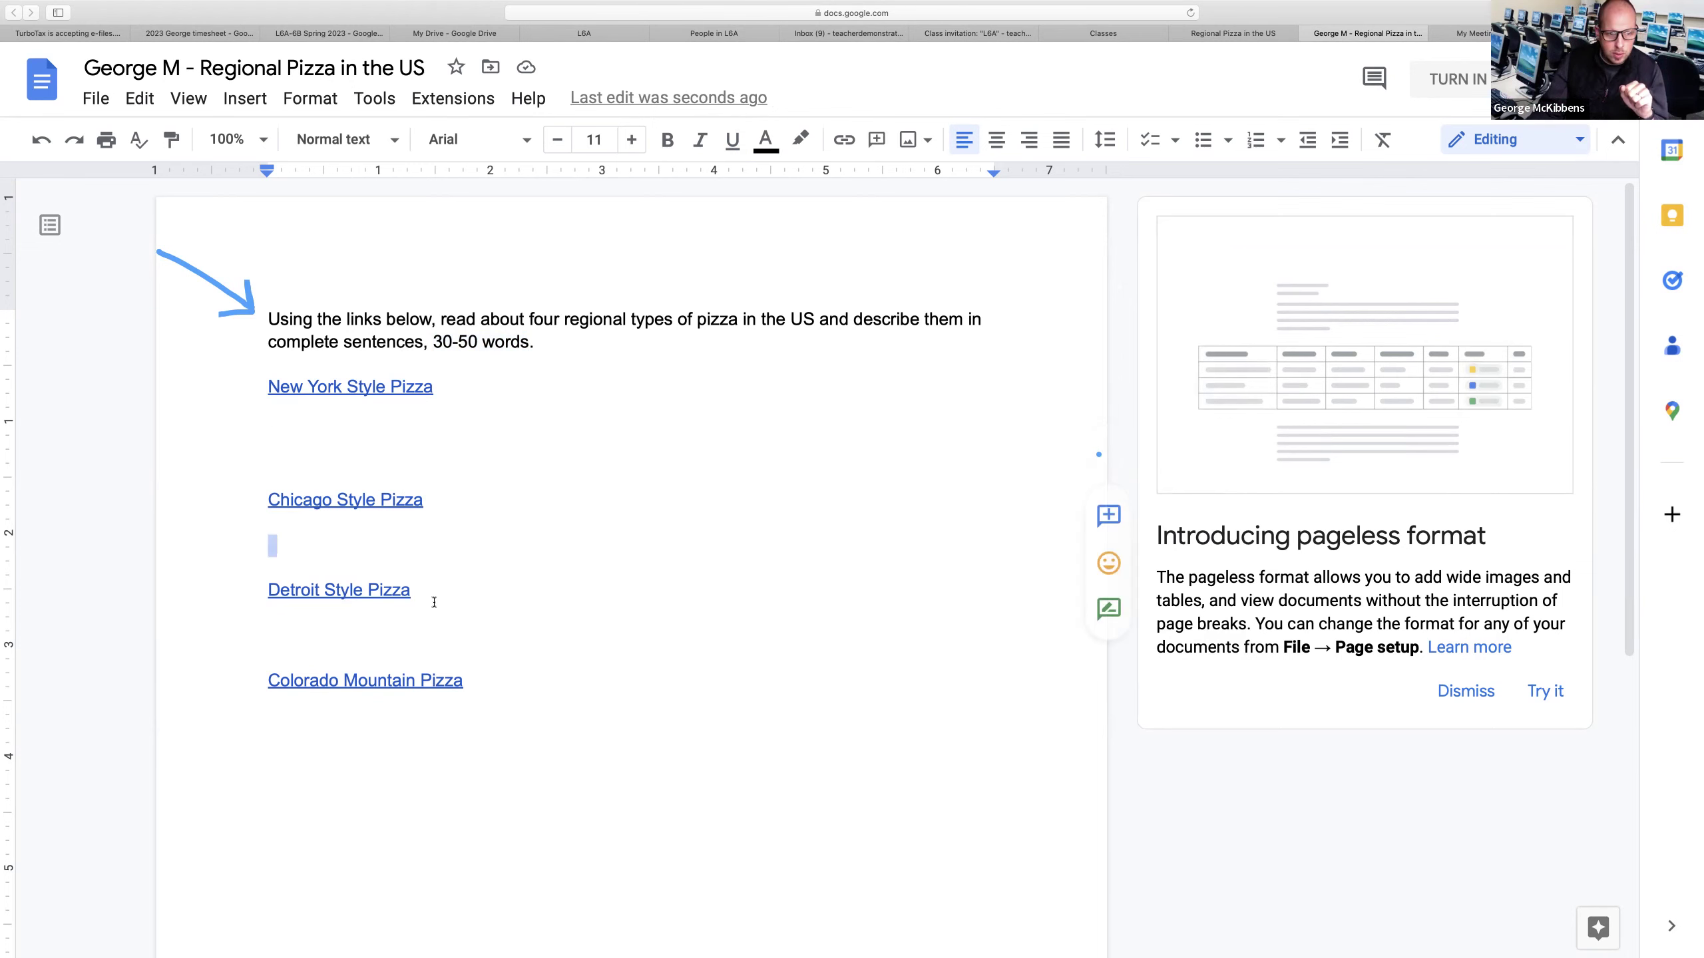
left_click(291, 721)
Open the Colorado Mountain Pizza article and highlight the sentence describing its thick, braided crust made with honey.
left_click(294, 684)
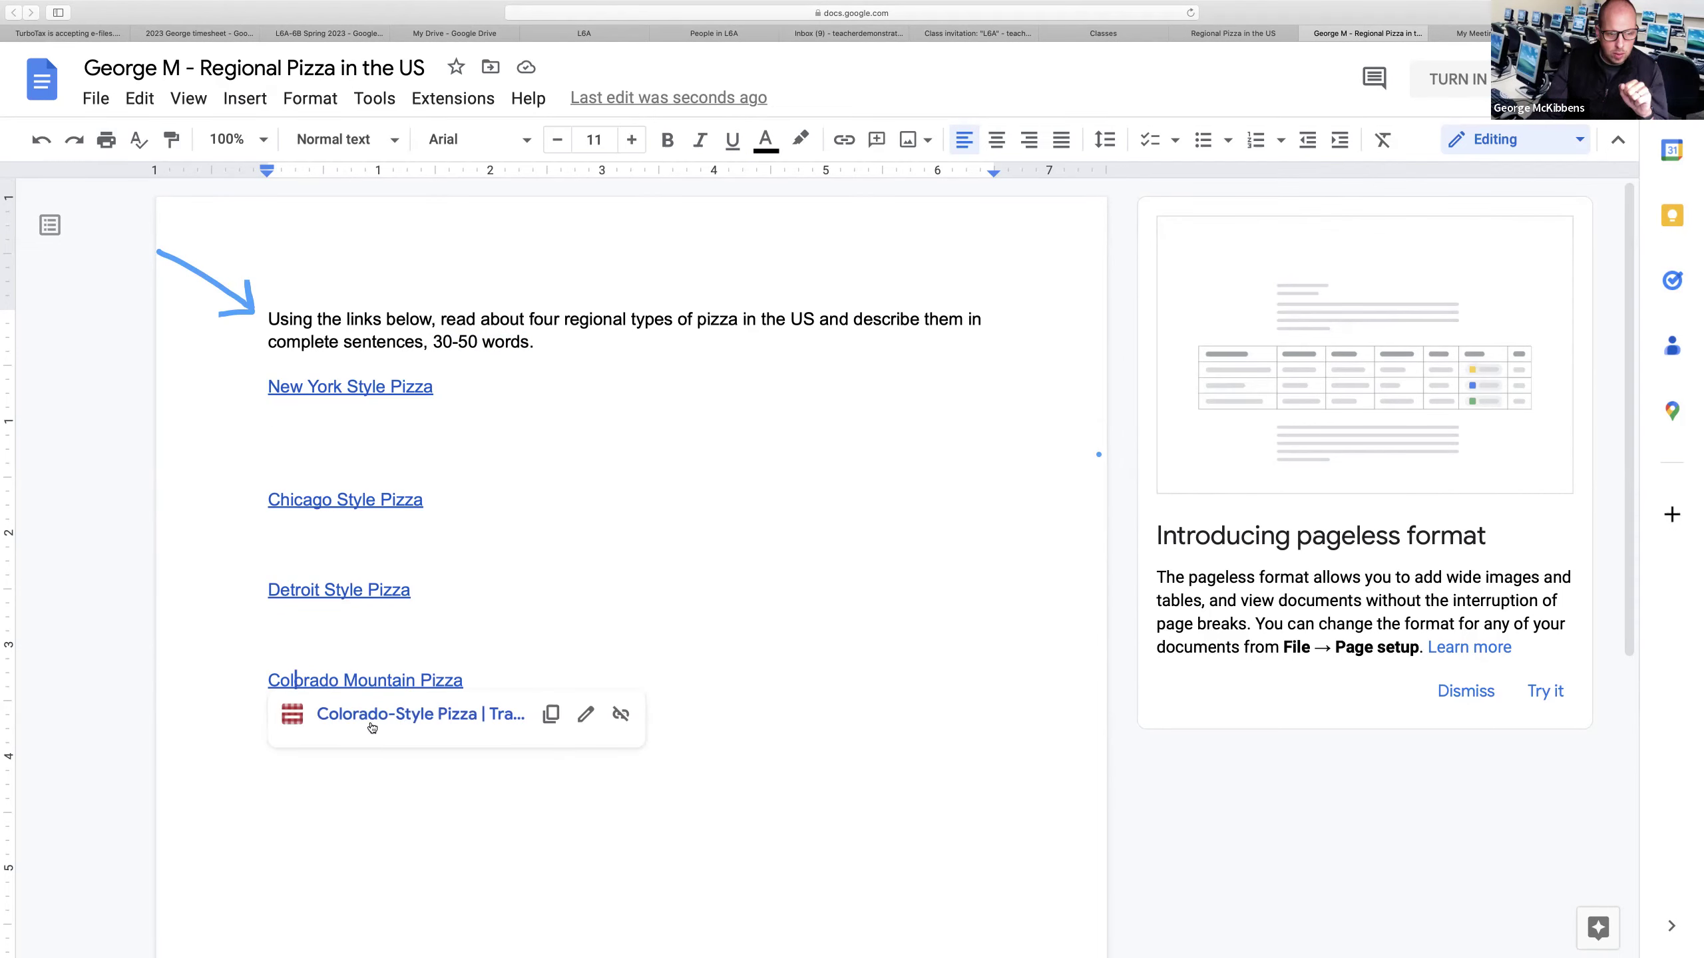
left_click(379, 715)
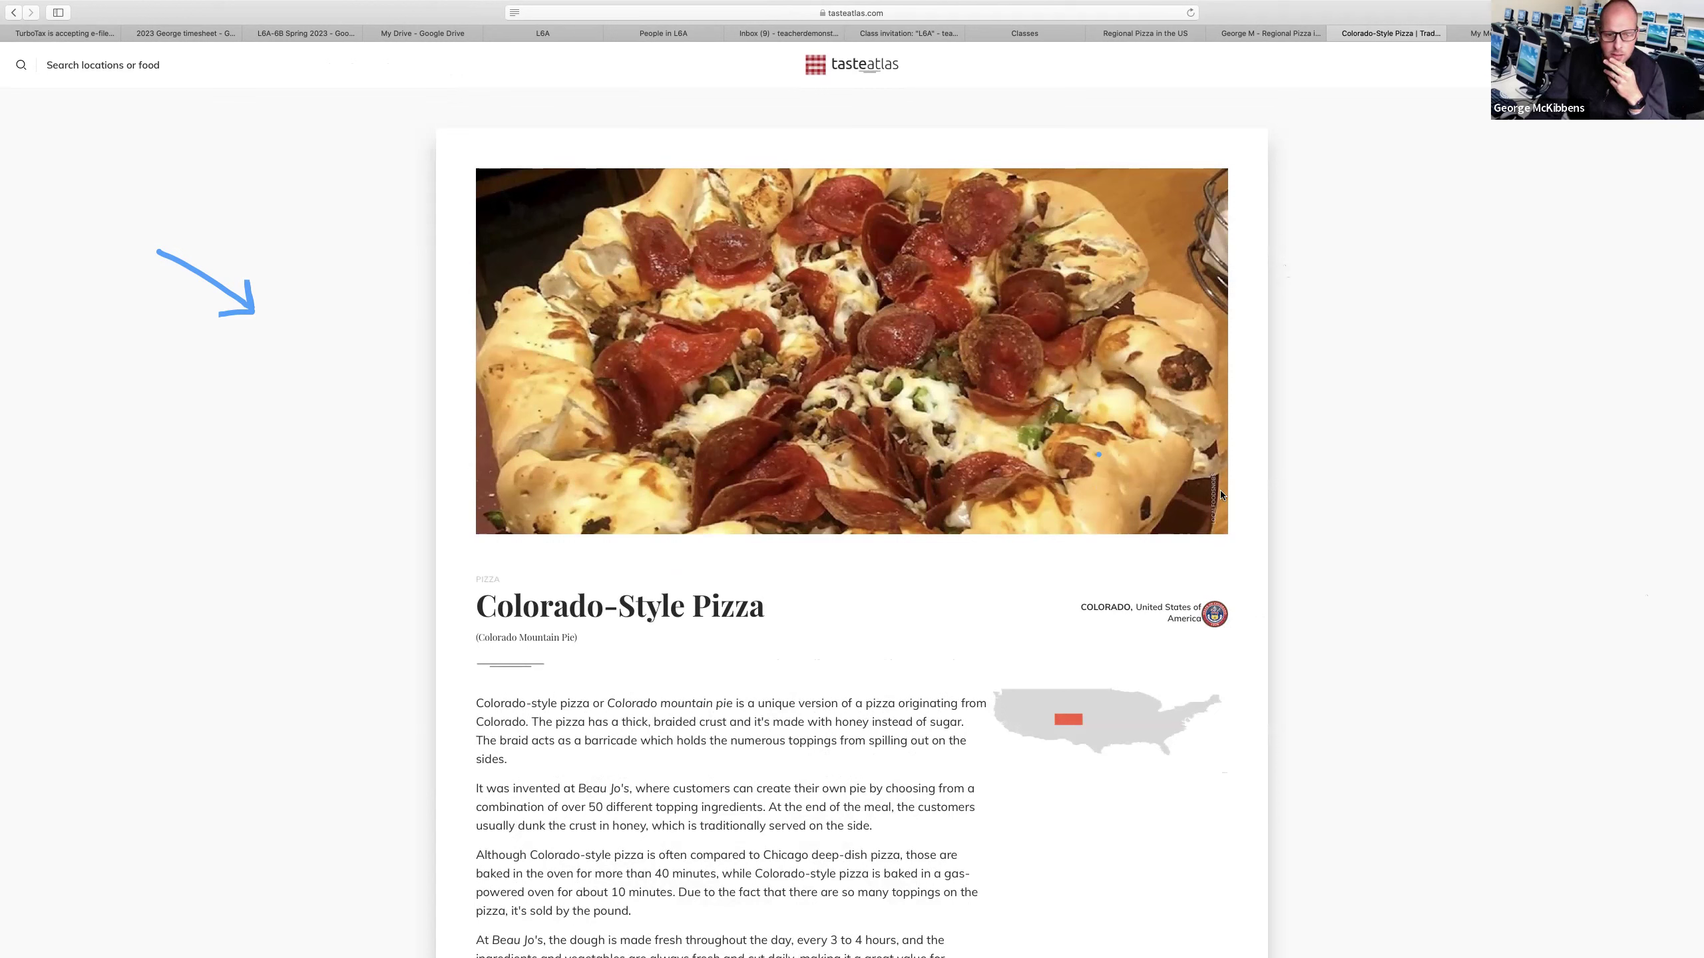
scroll(838, 610, "down", 1)
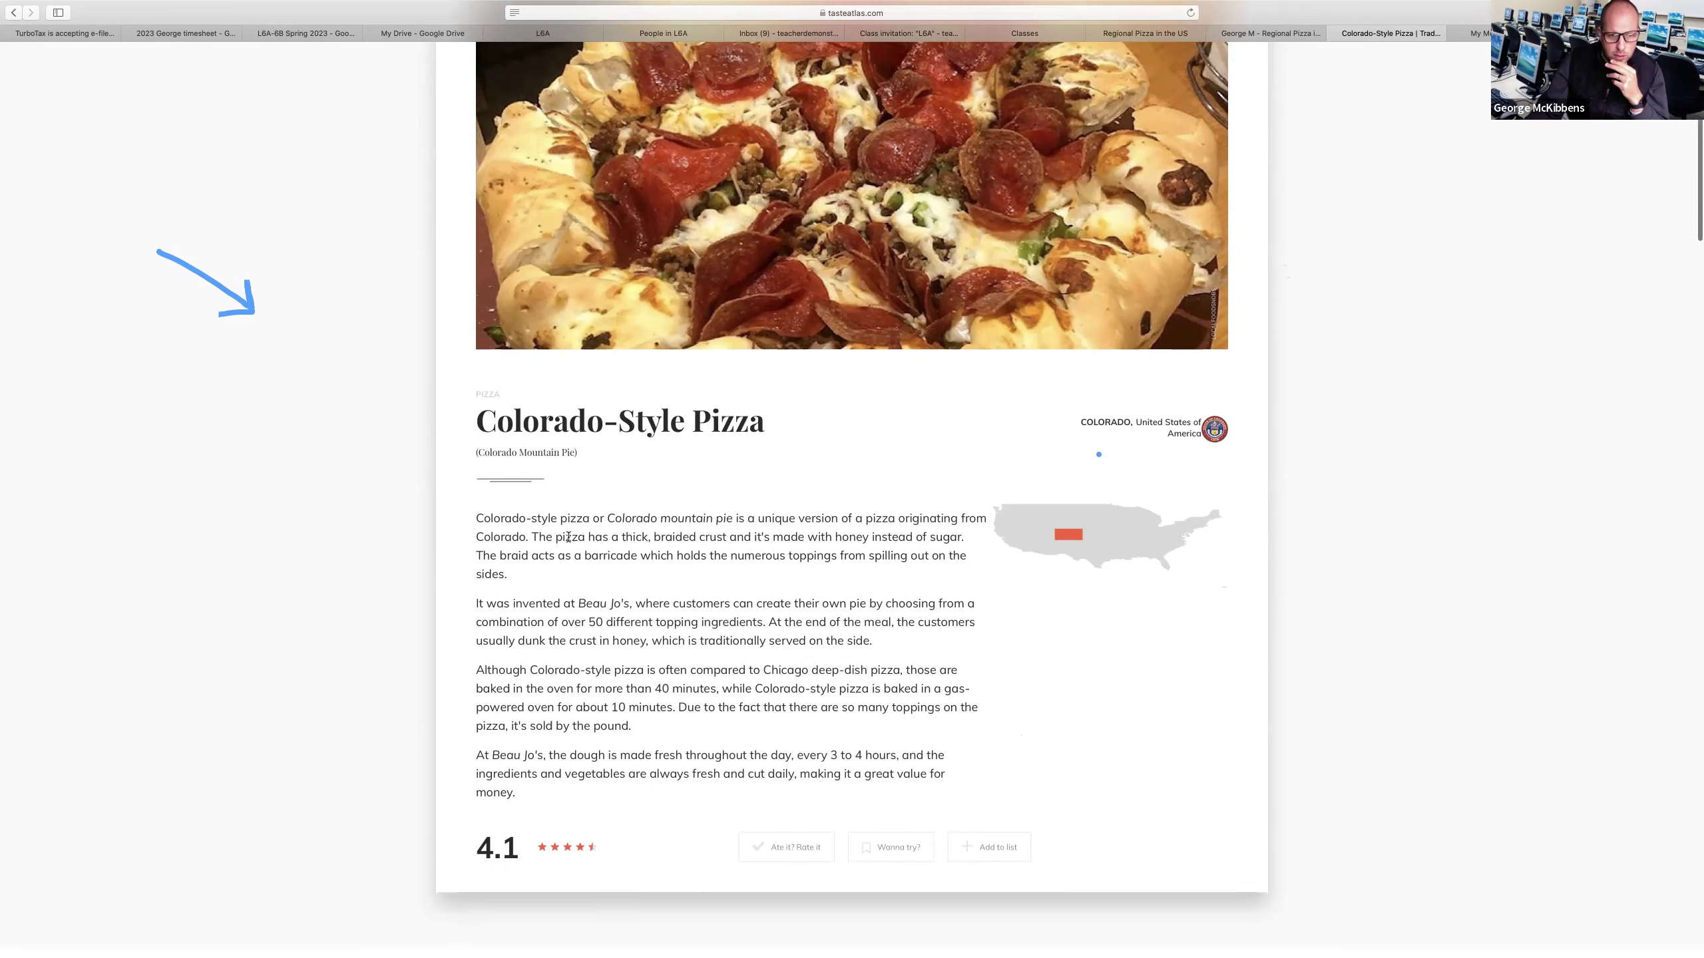
left_click_drag(532, 537, 971, 542)
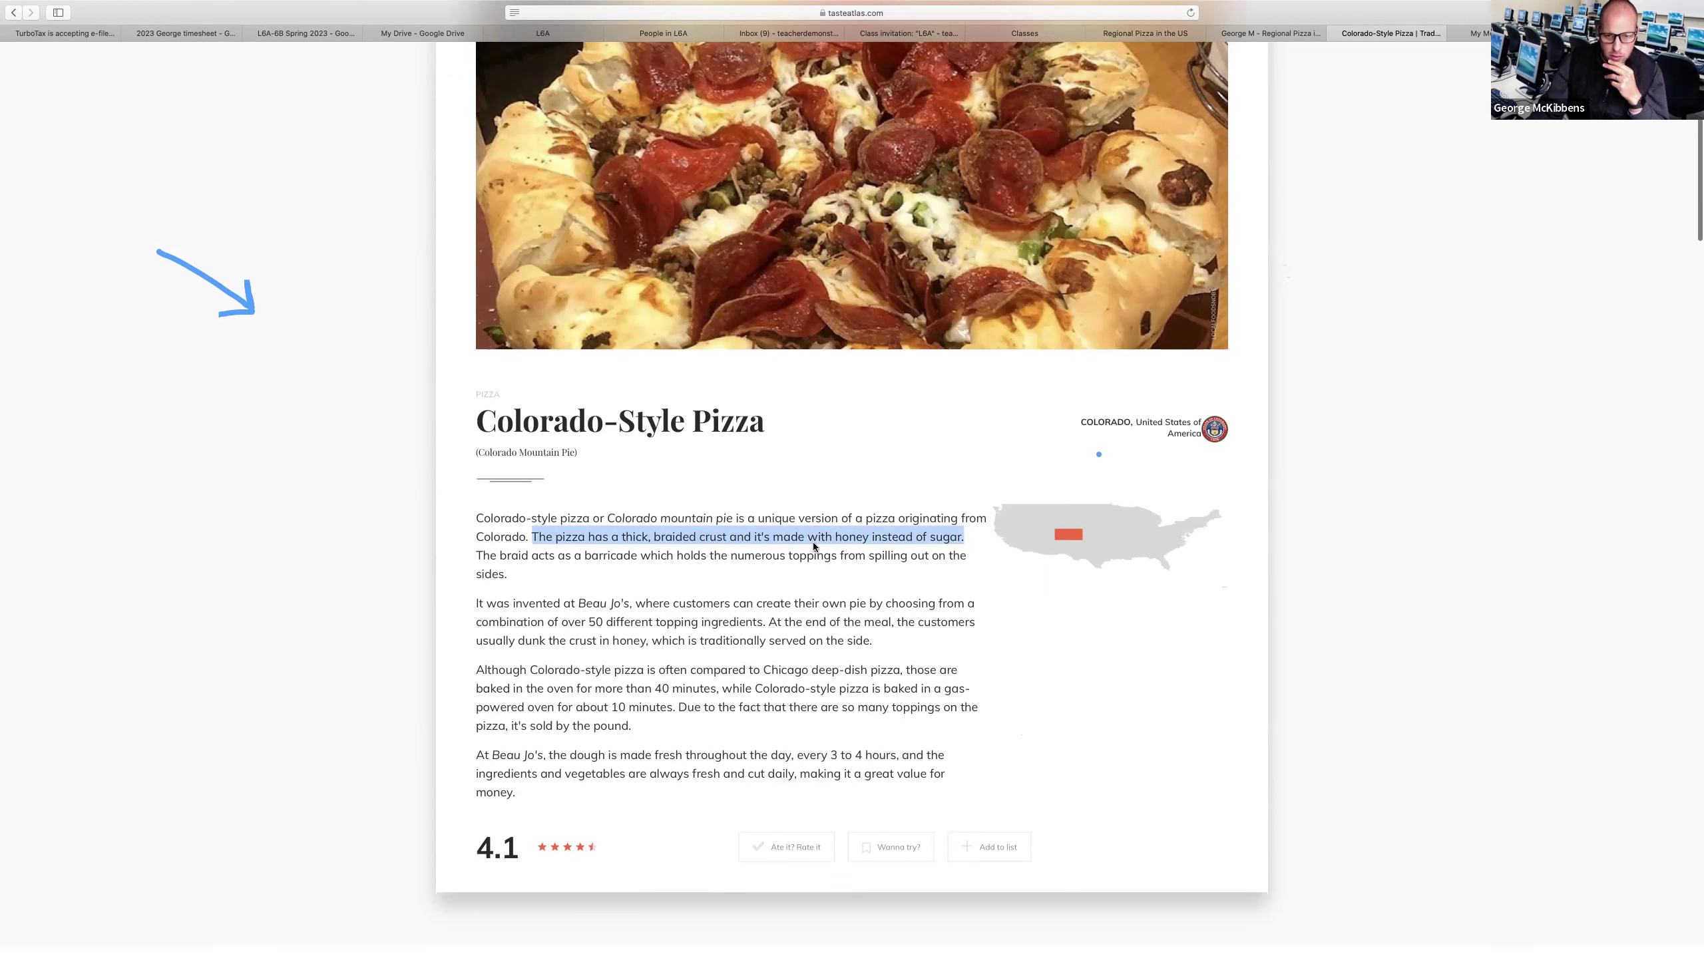
scroll(814, 545, "up", 3)
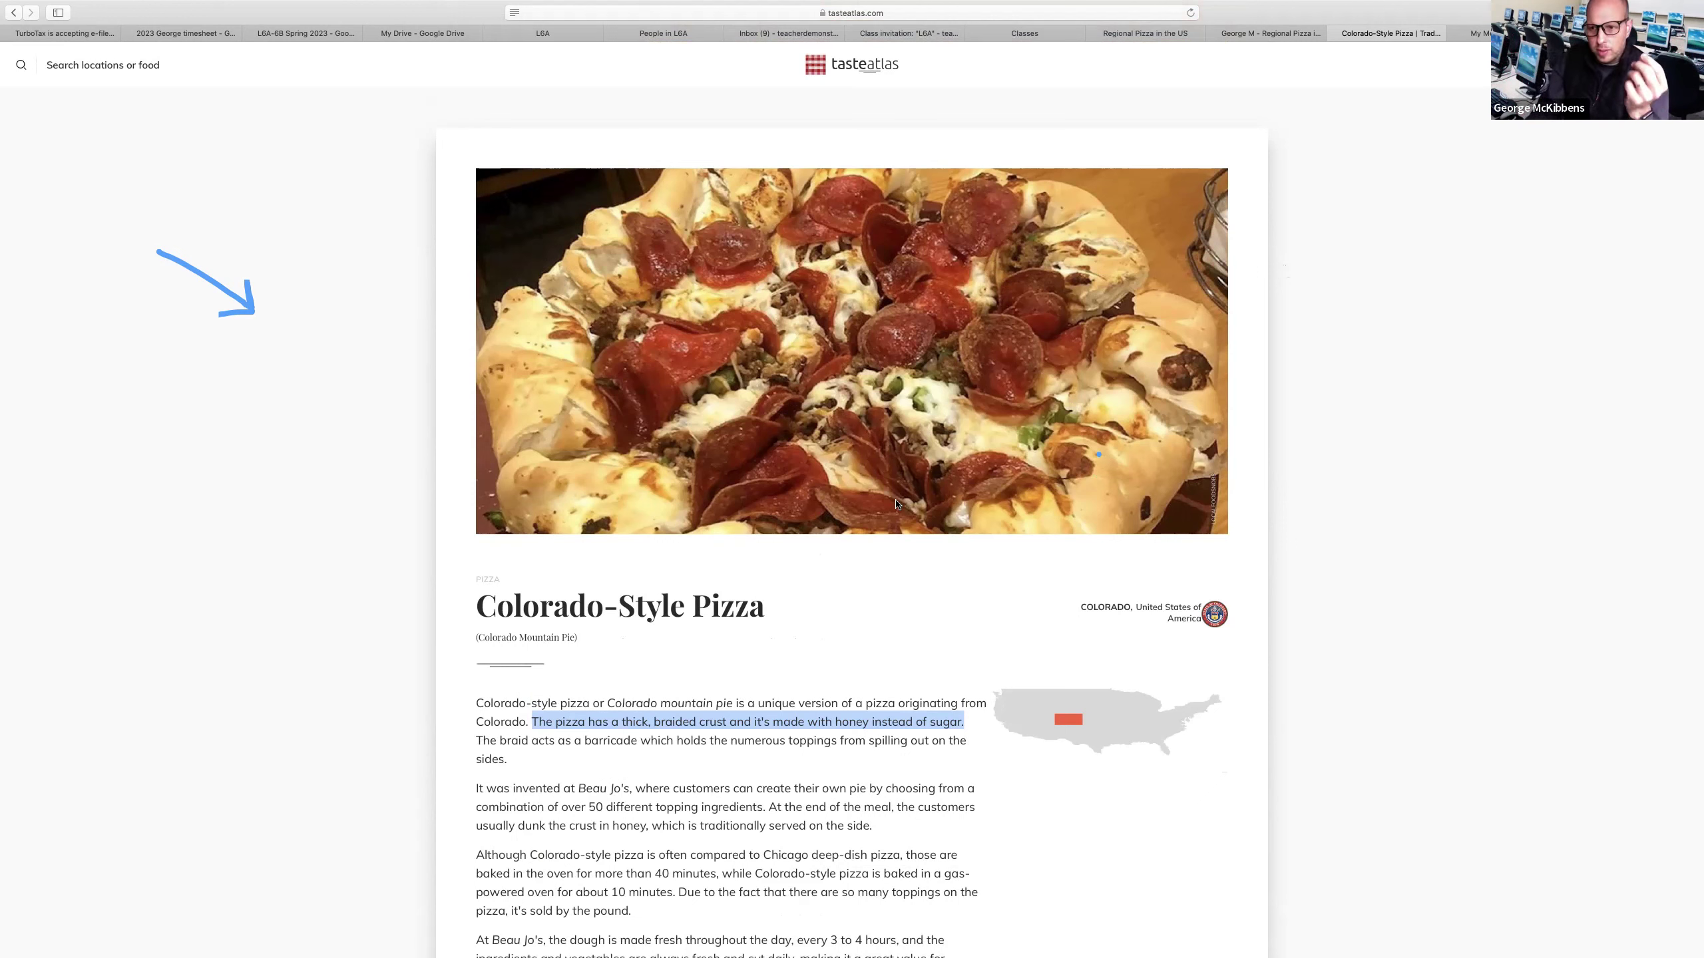
scroll(1083, 482, "down", 1)
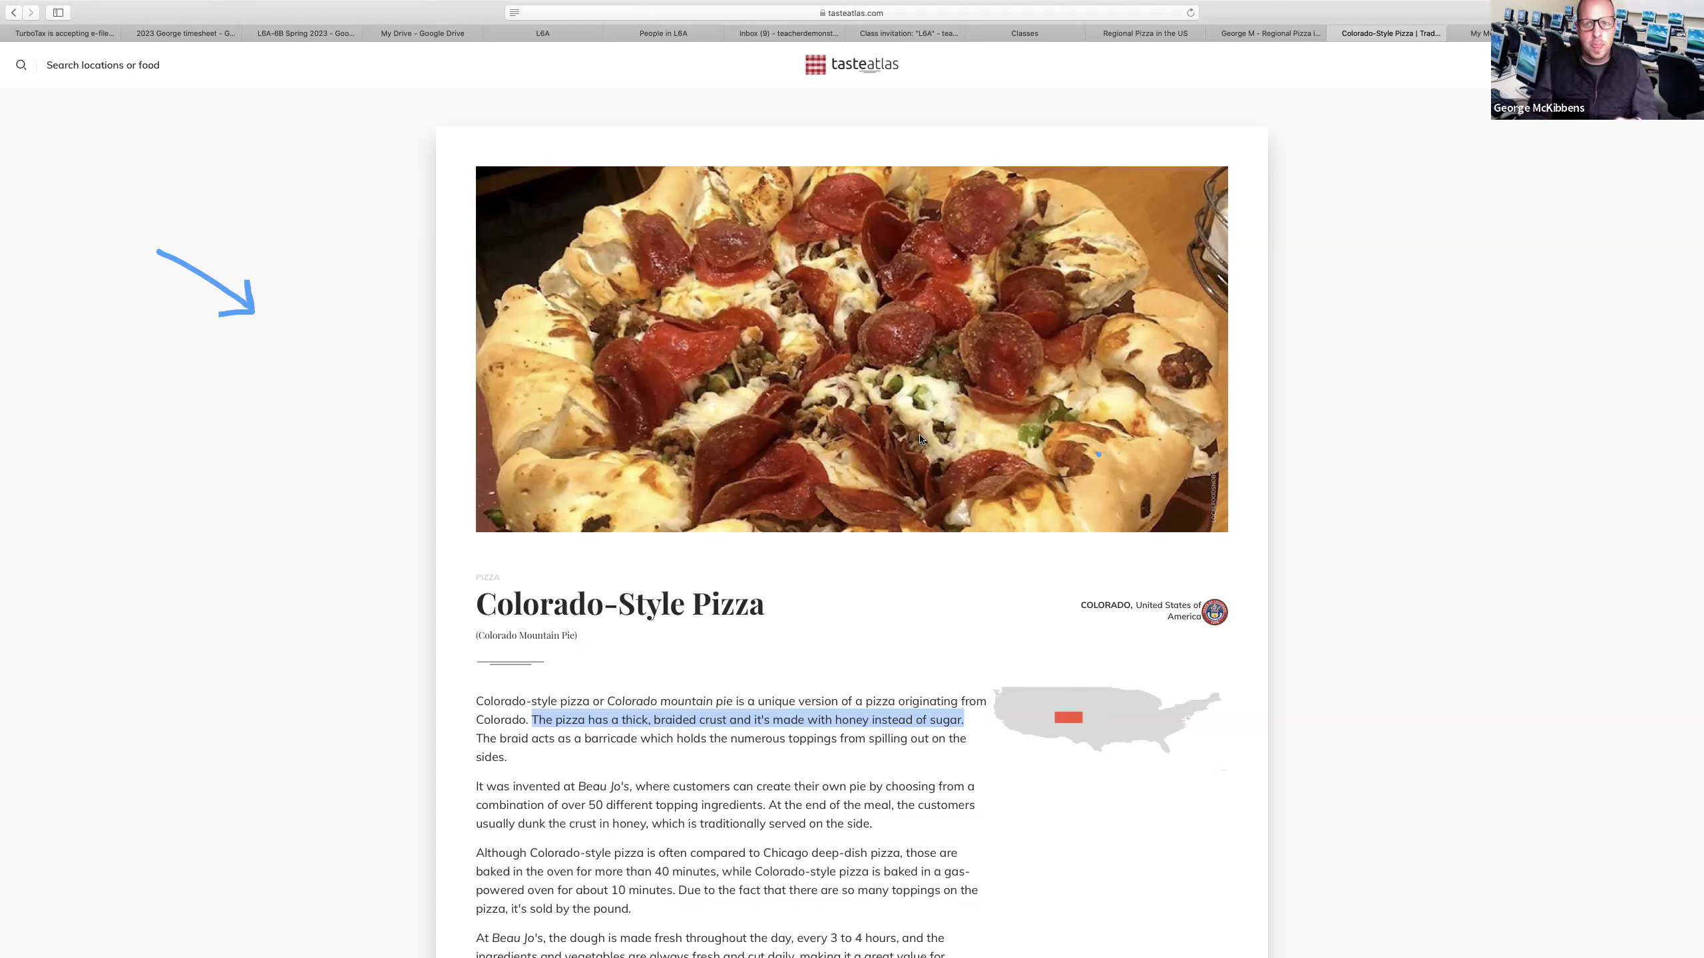
Return to the worksheet, write "In Colorado the crust is thick, fluffy and sweet. They add honey." under Colorado Mountain Pizza, and select that answer.
left_click(1270, 33)
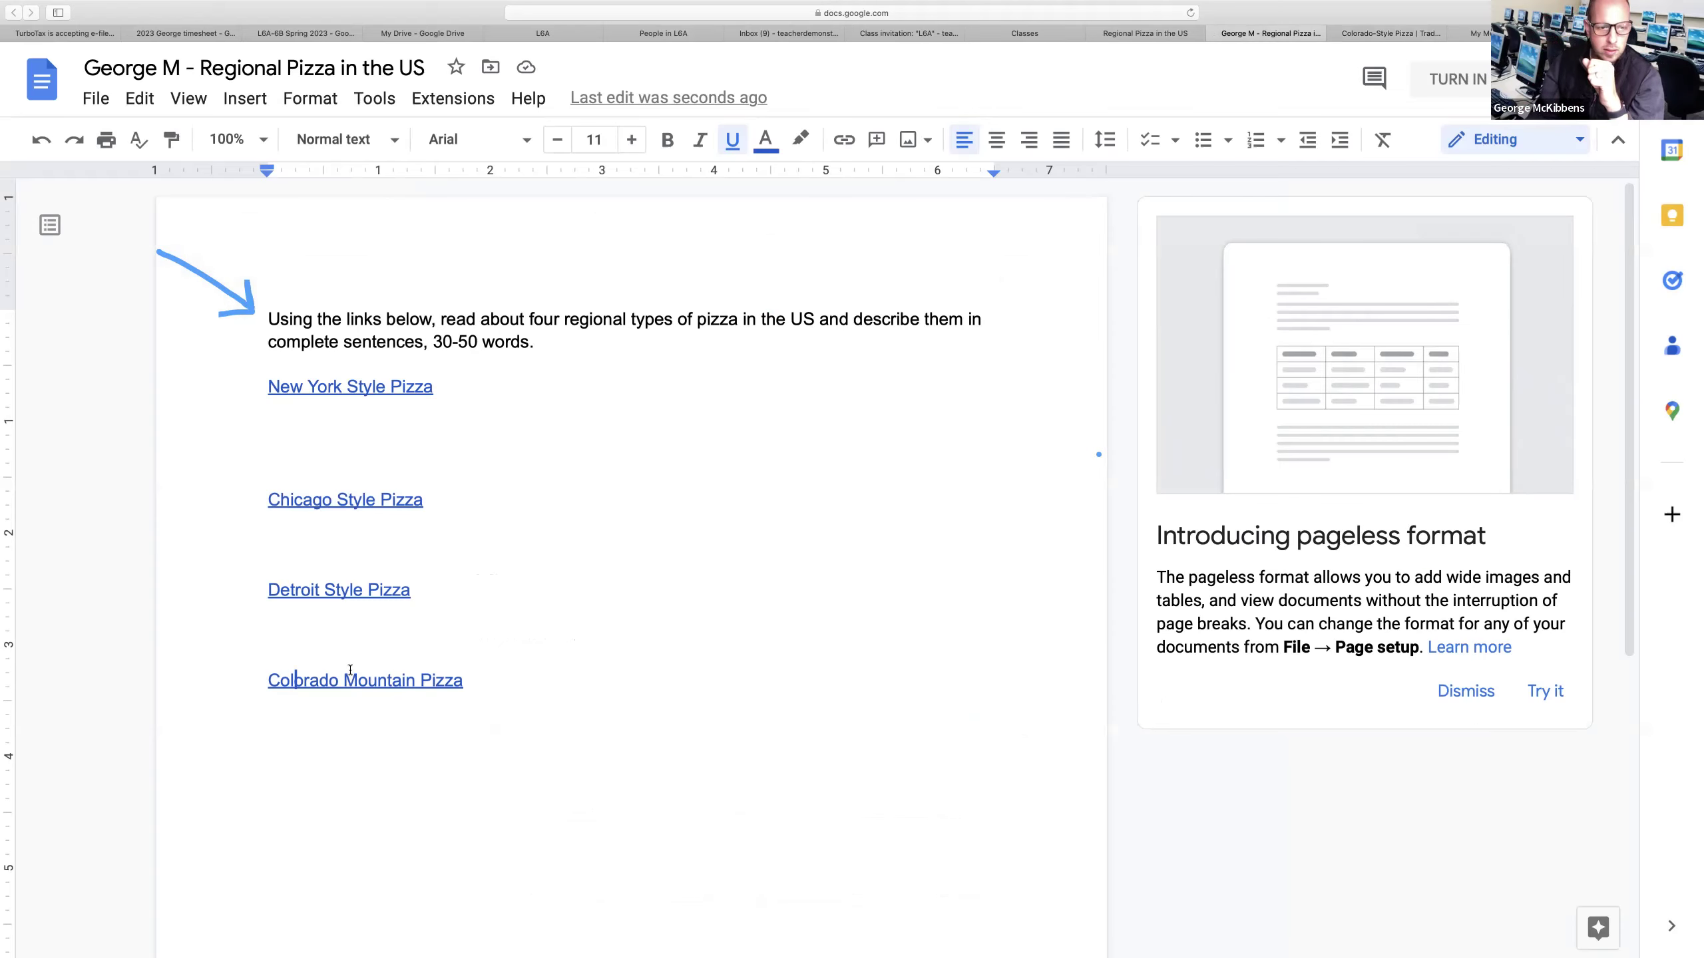
left_click(338, 721)
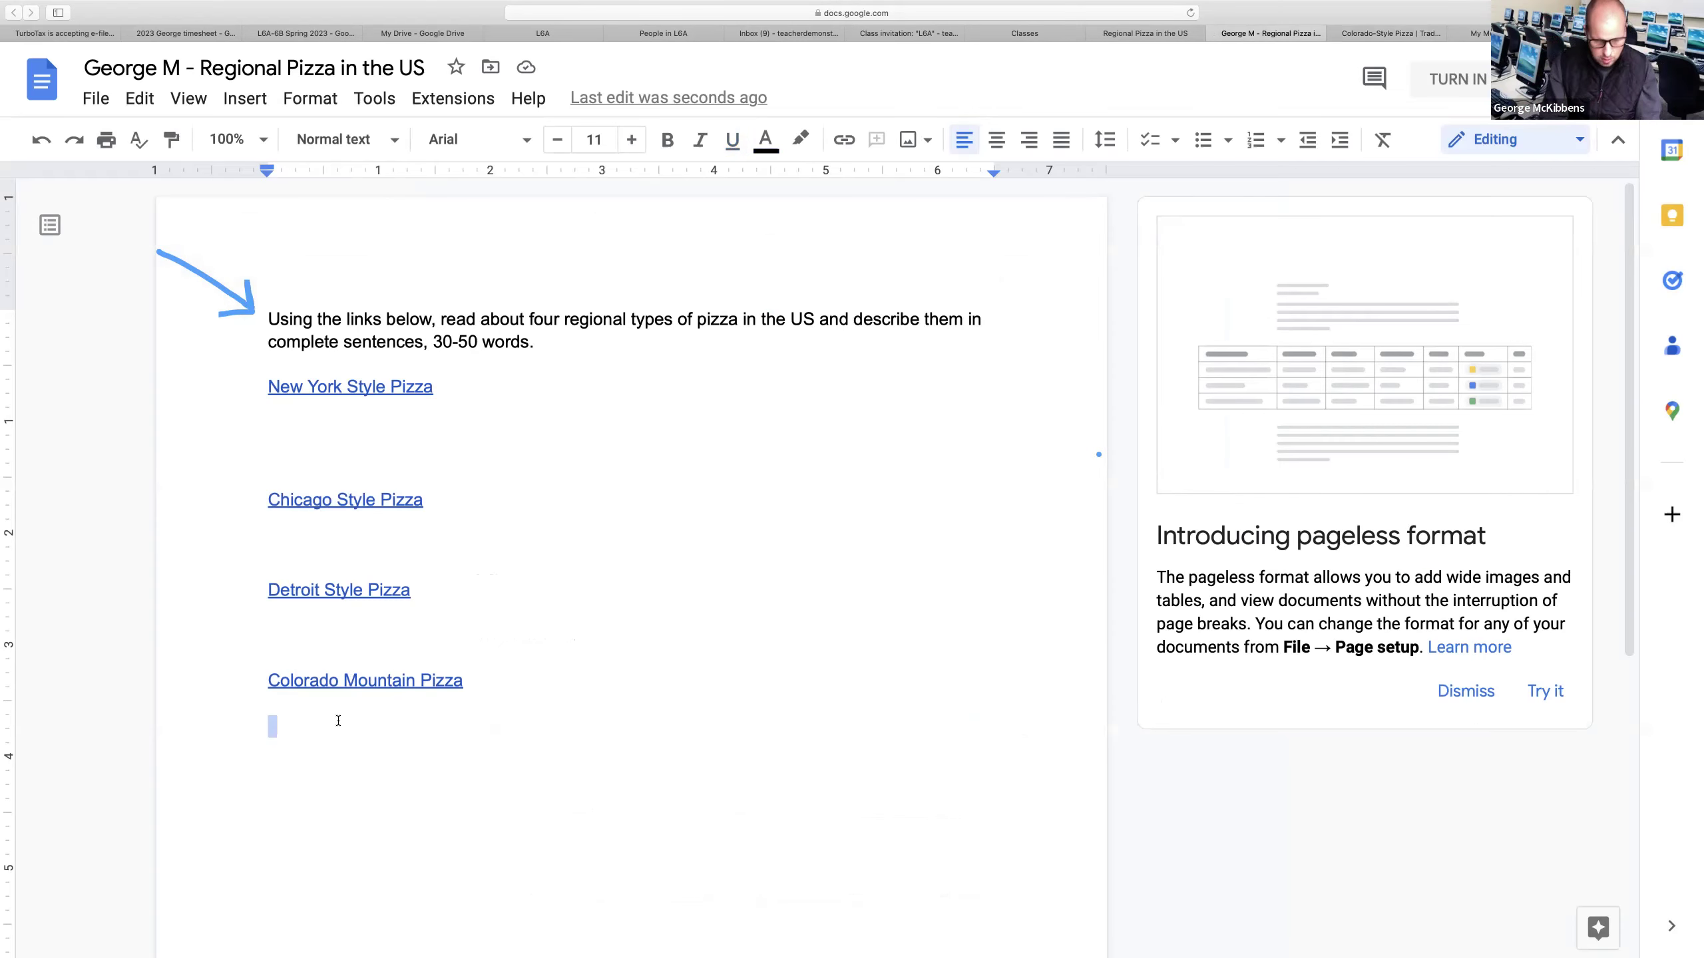
type("In Co")
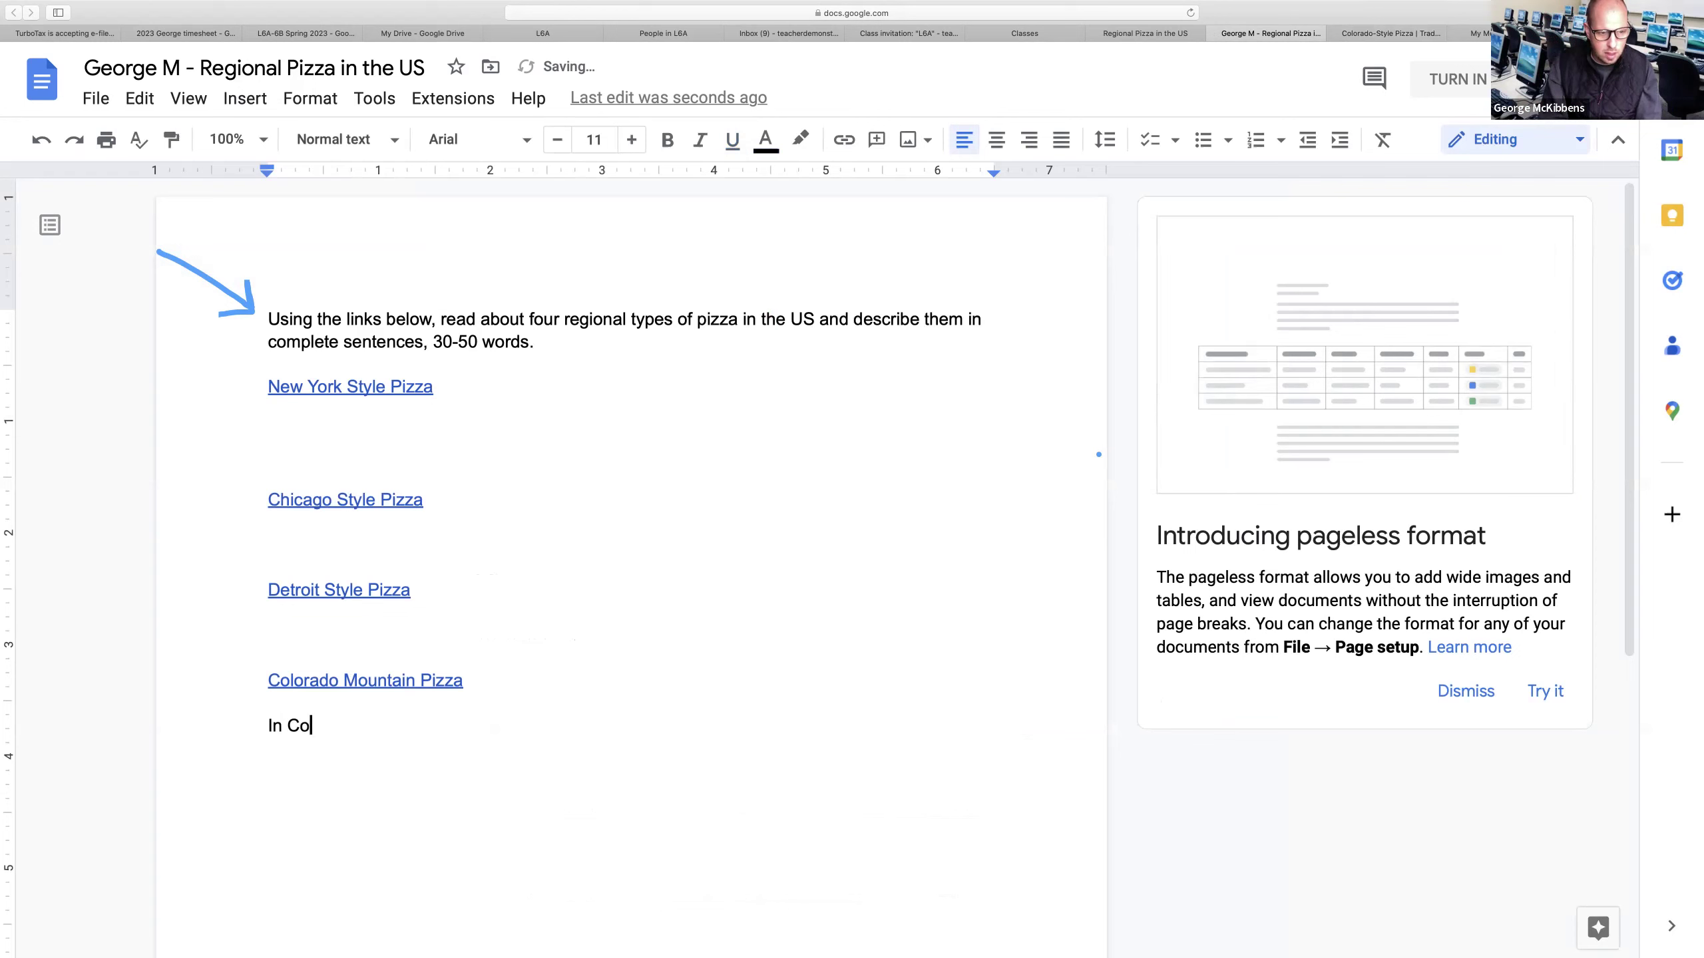
type("lorado the crust is ")
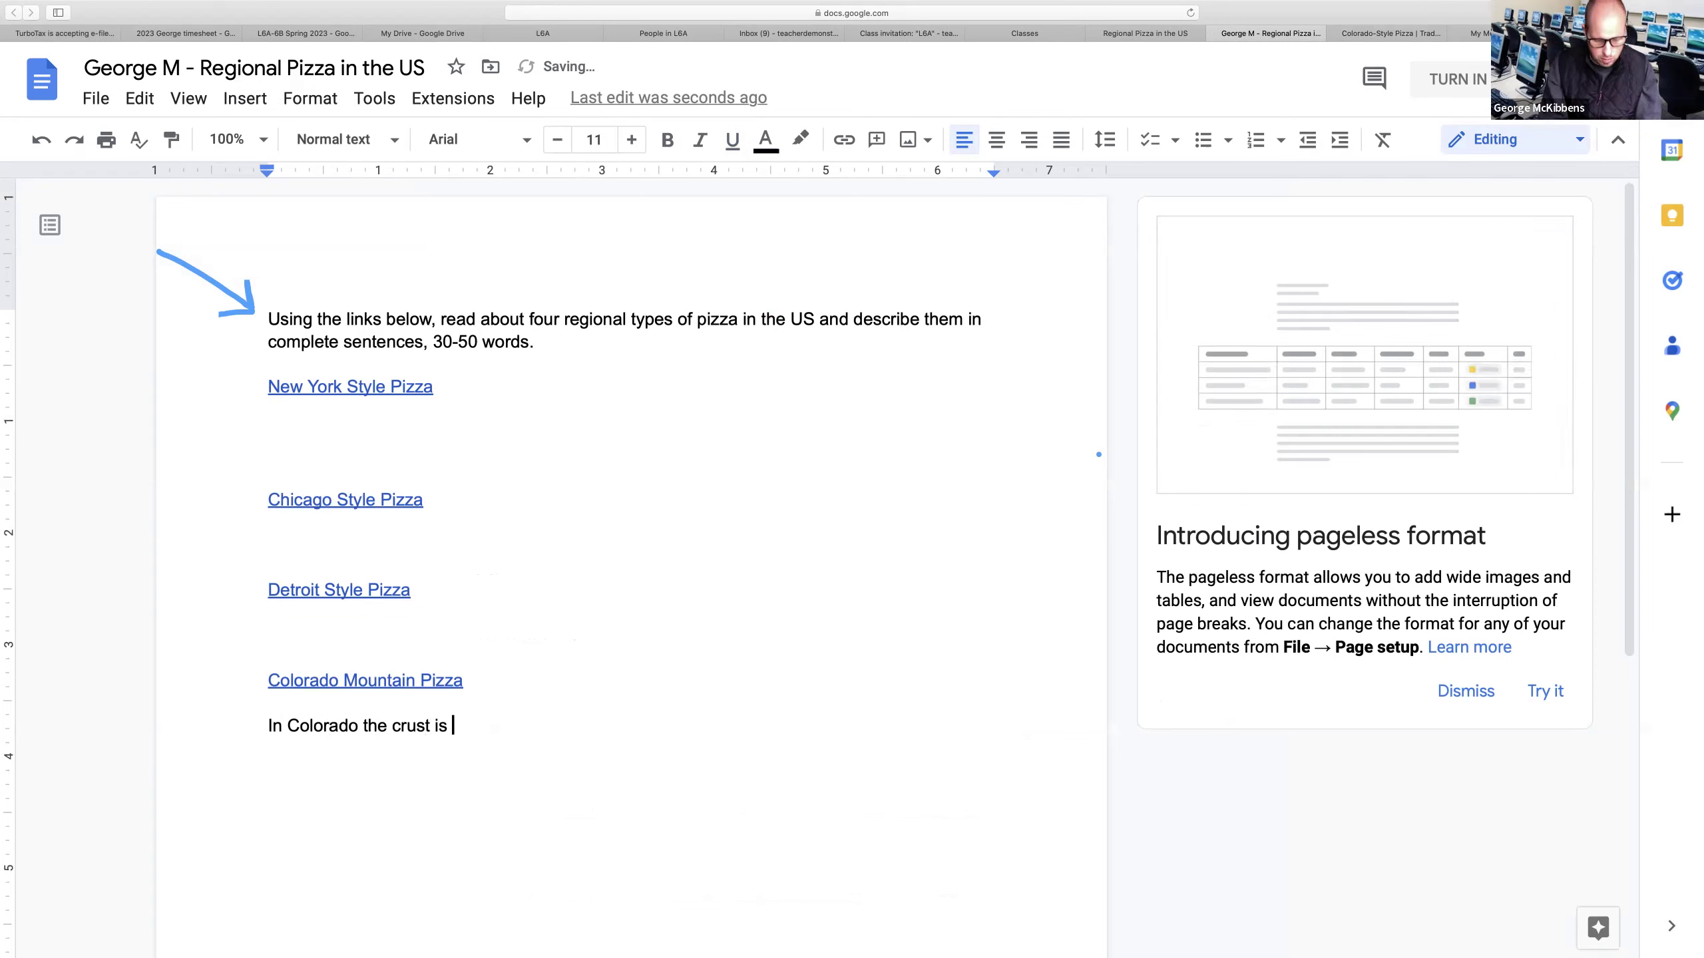
type("thick,")
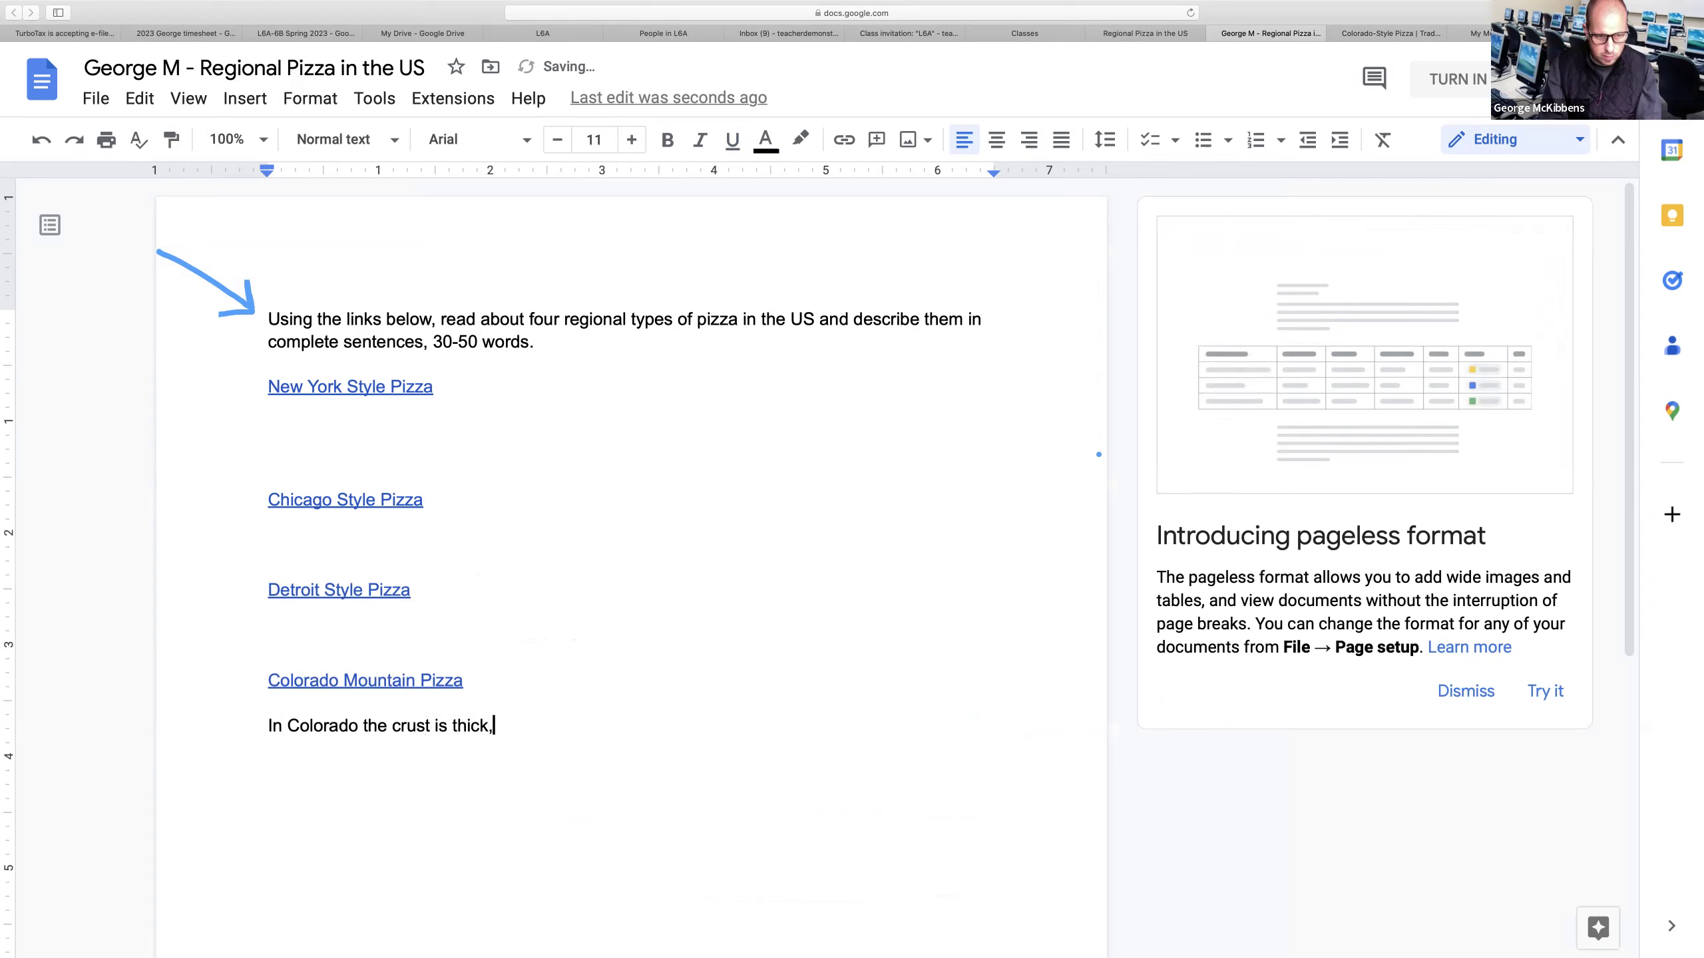
type(" fluffy ")
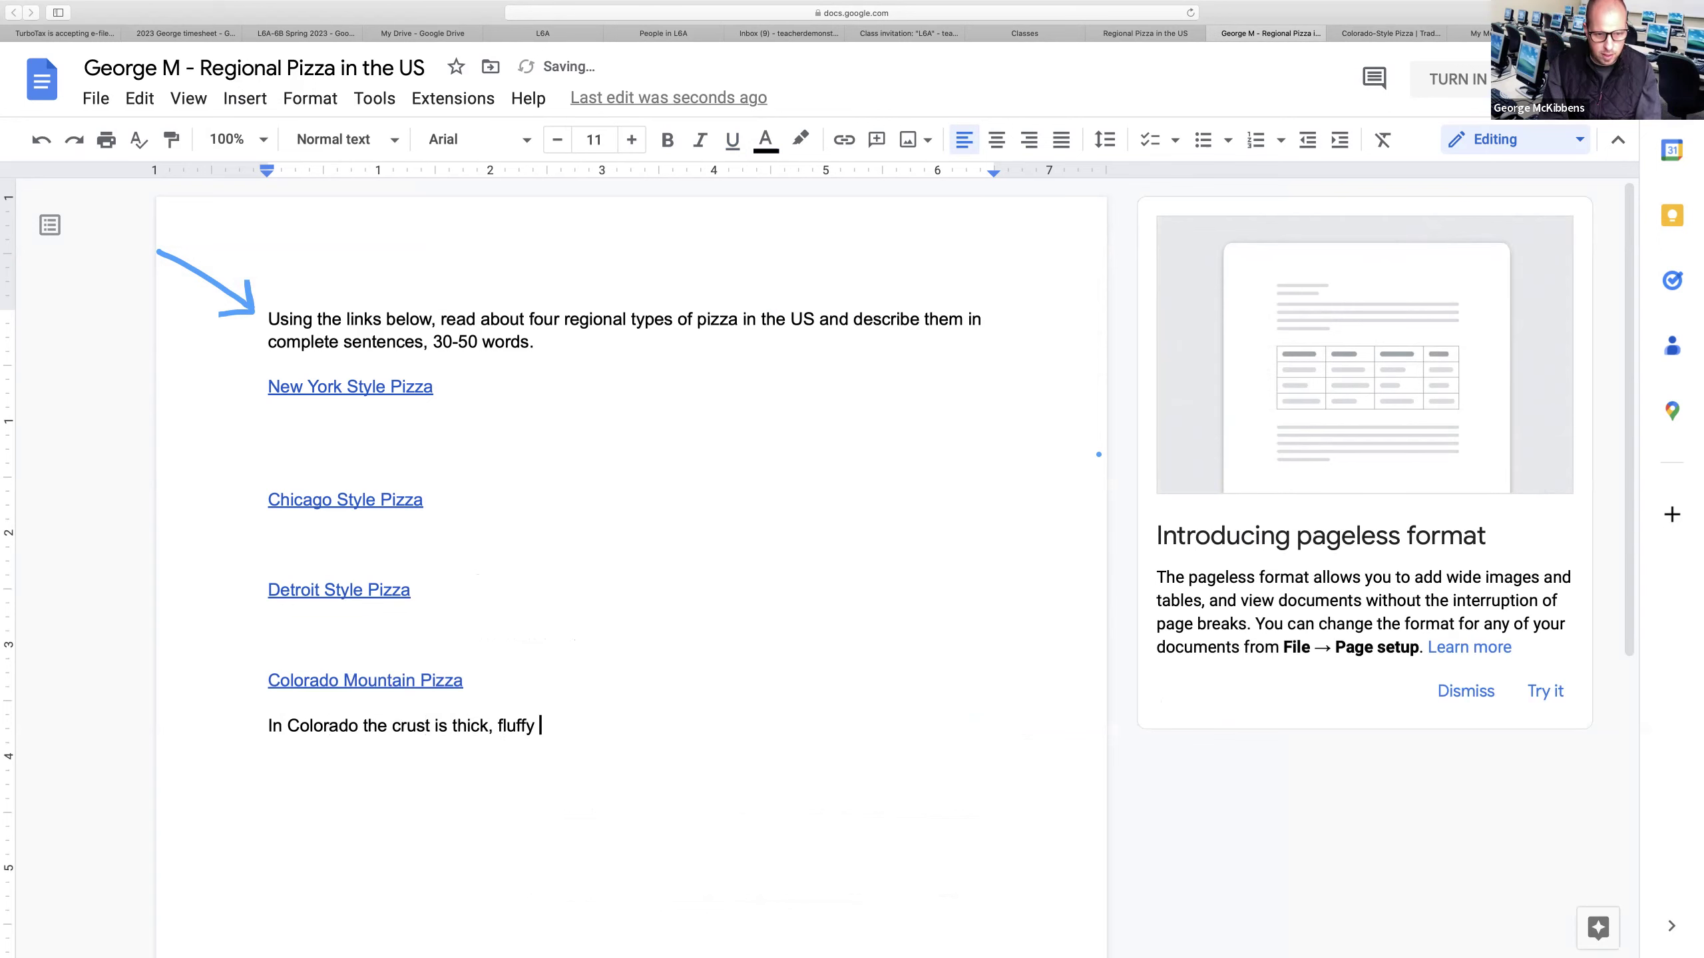
type("and sweet. ")
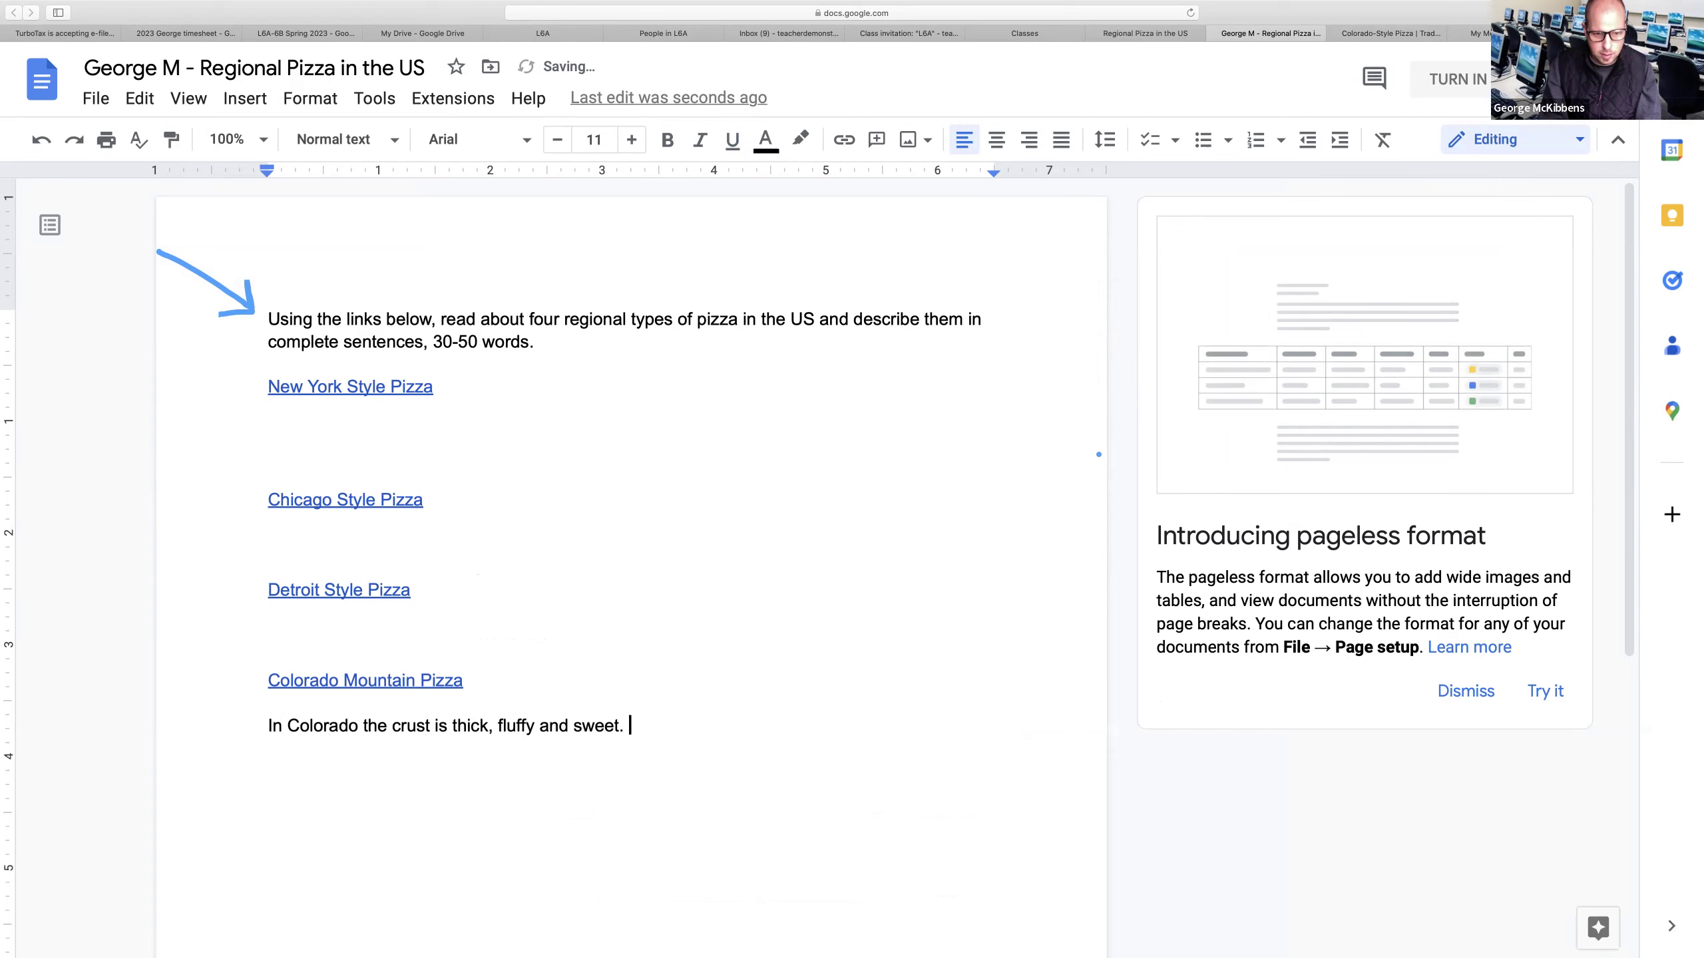
type("They add honey.")
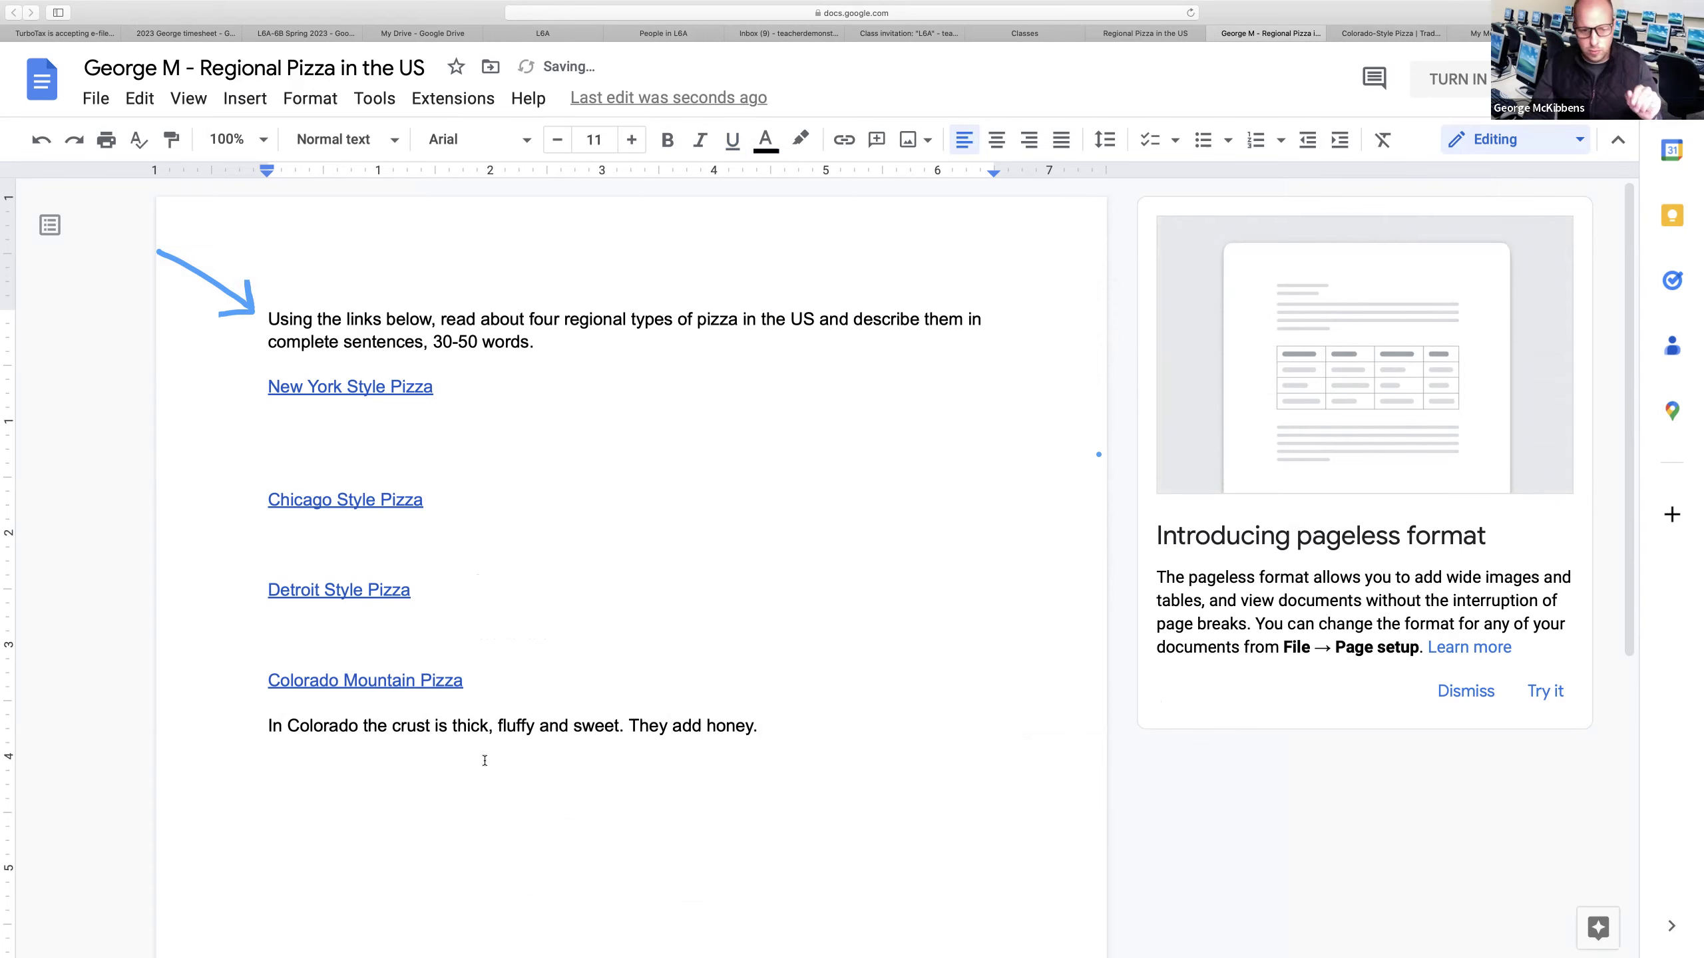
left_click_drag(759, 726, 268, 726)
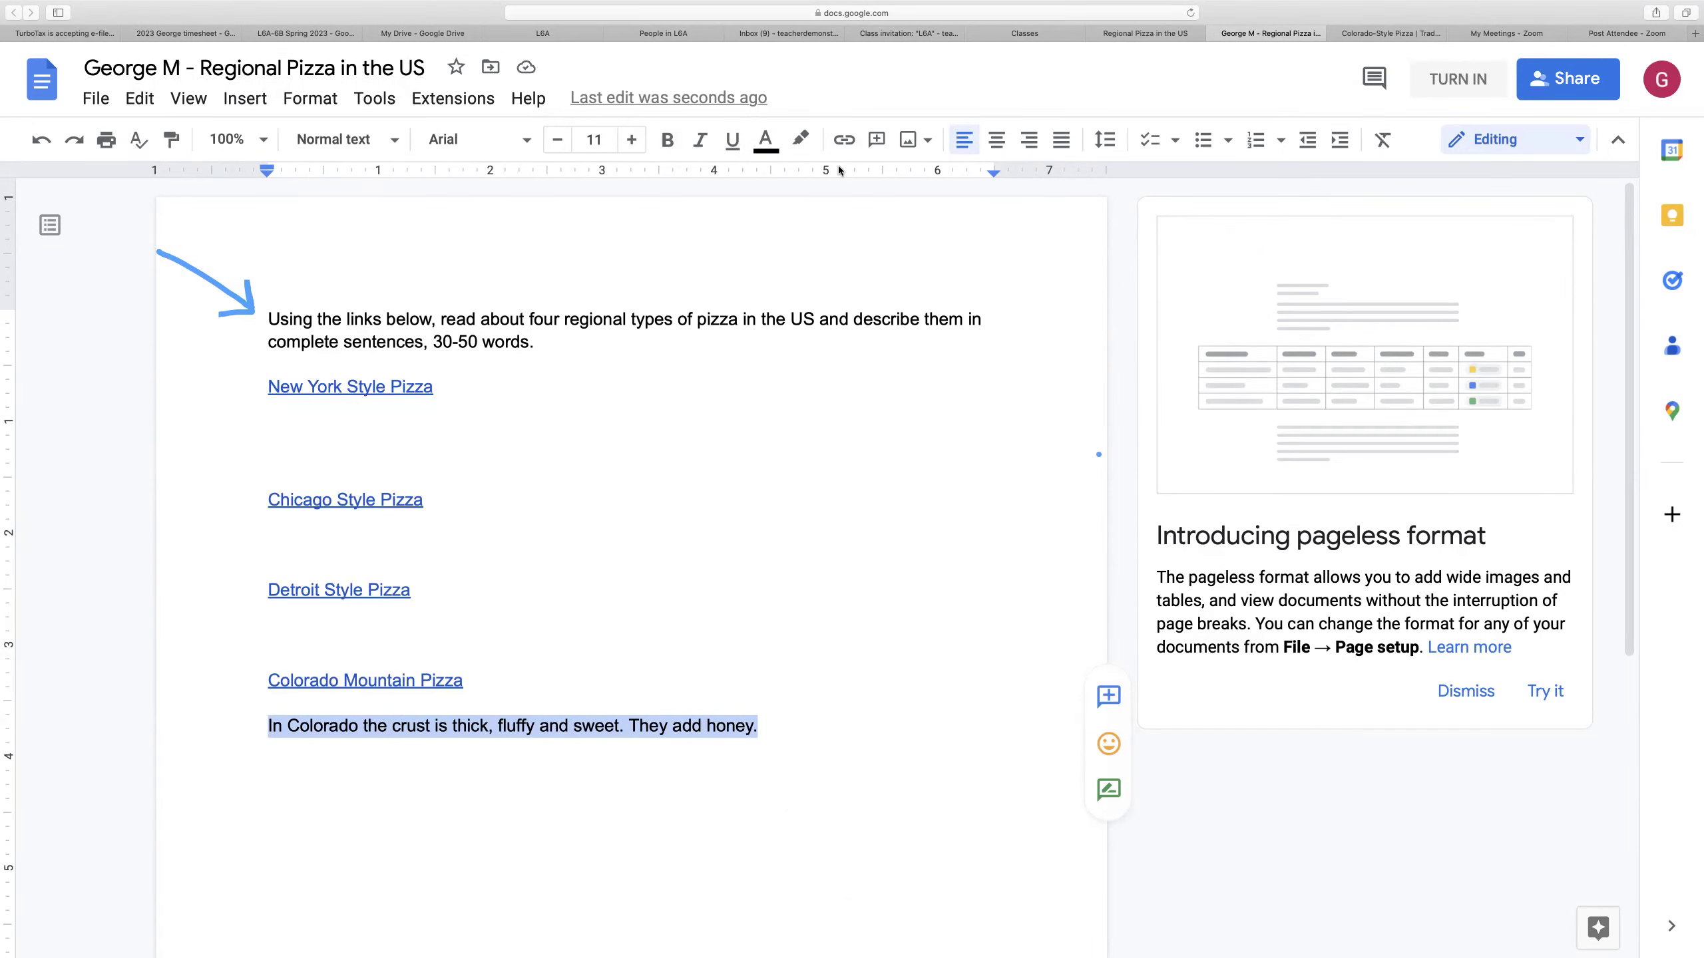
Select the full answer sentence under Colorado Mountain Pizza, check its word count, and close the count without changing anything.
left_click(612, 655)
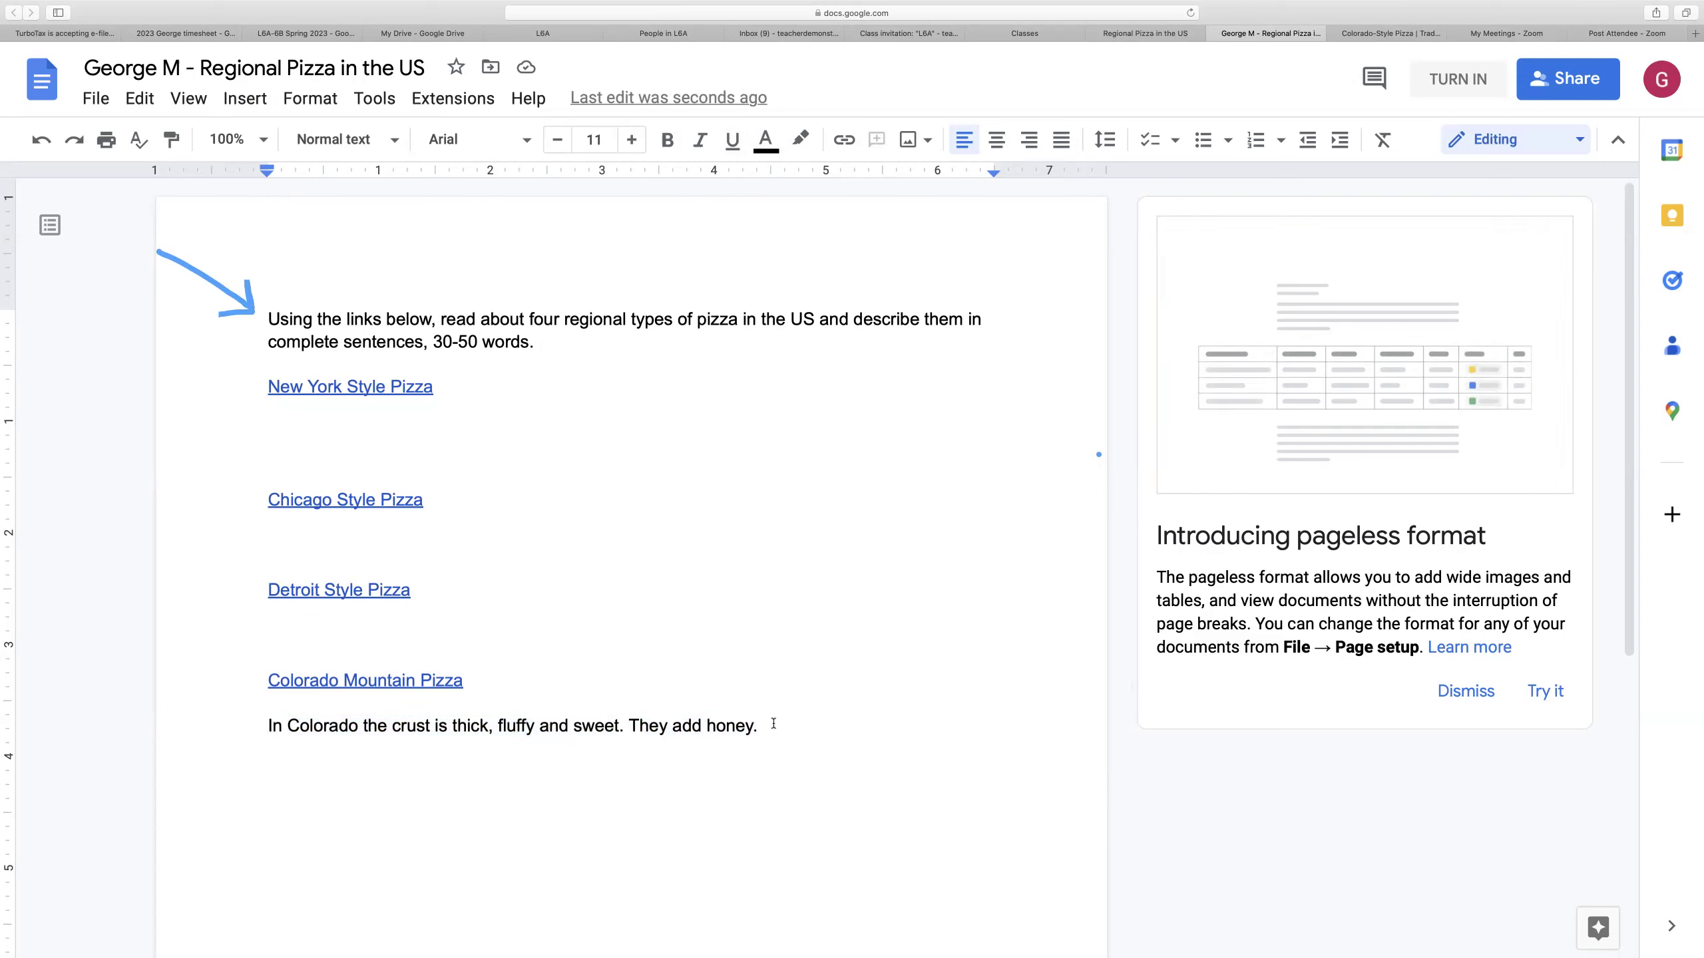
left_click_drag(774, 723, 265, 728)
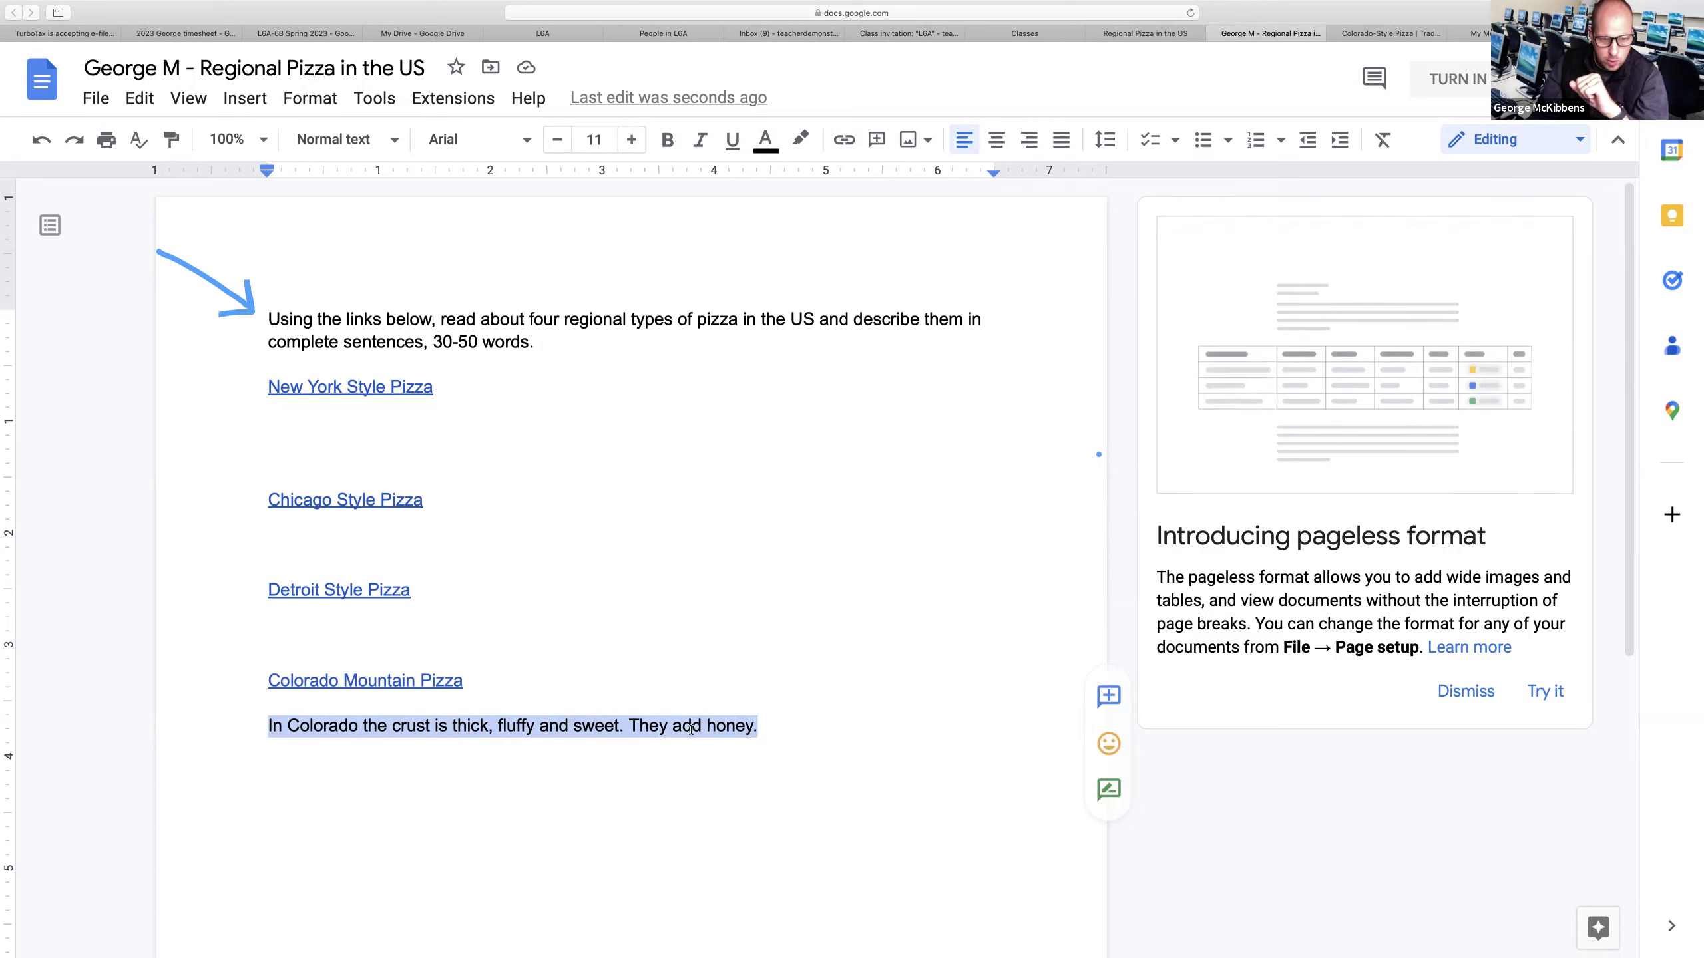
left_click(375, 98)
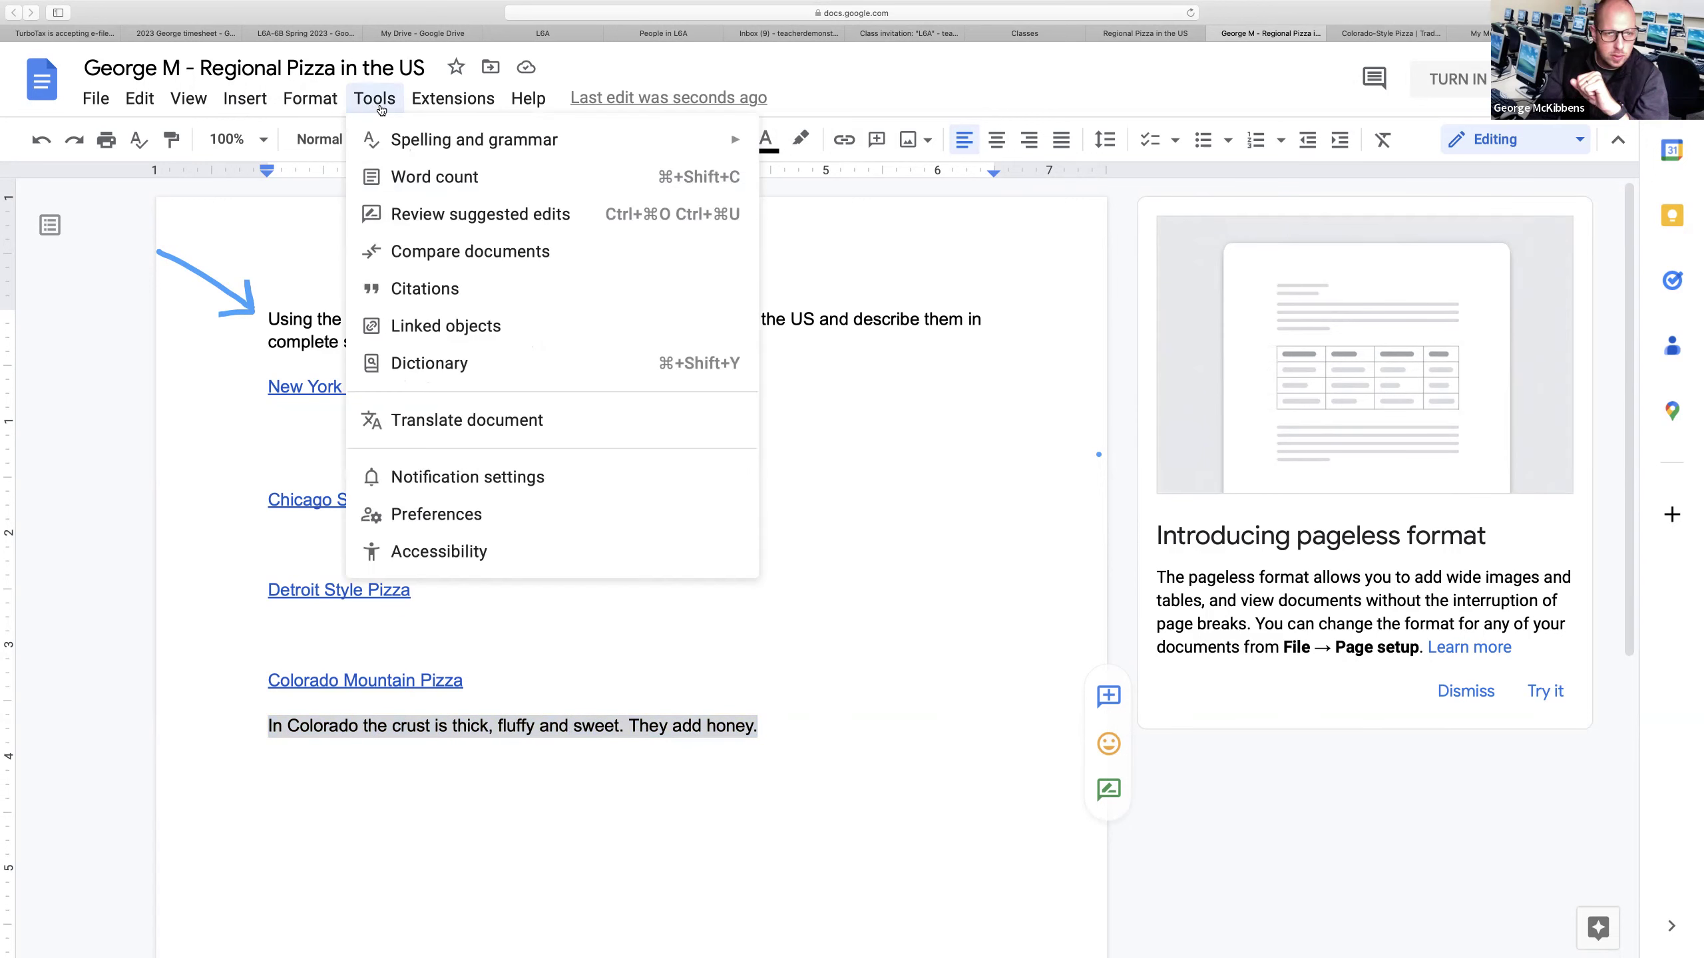
mouse_move(391, 159)
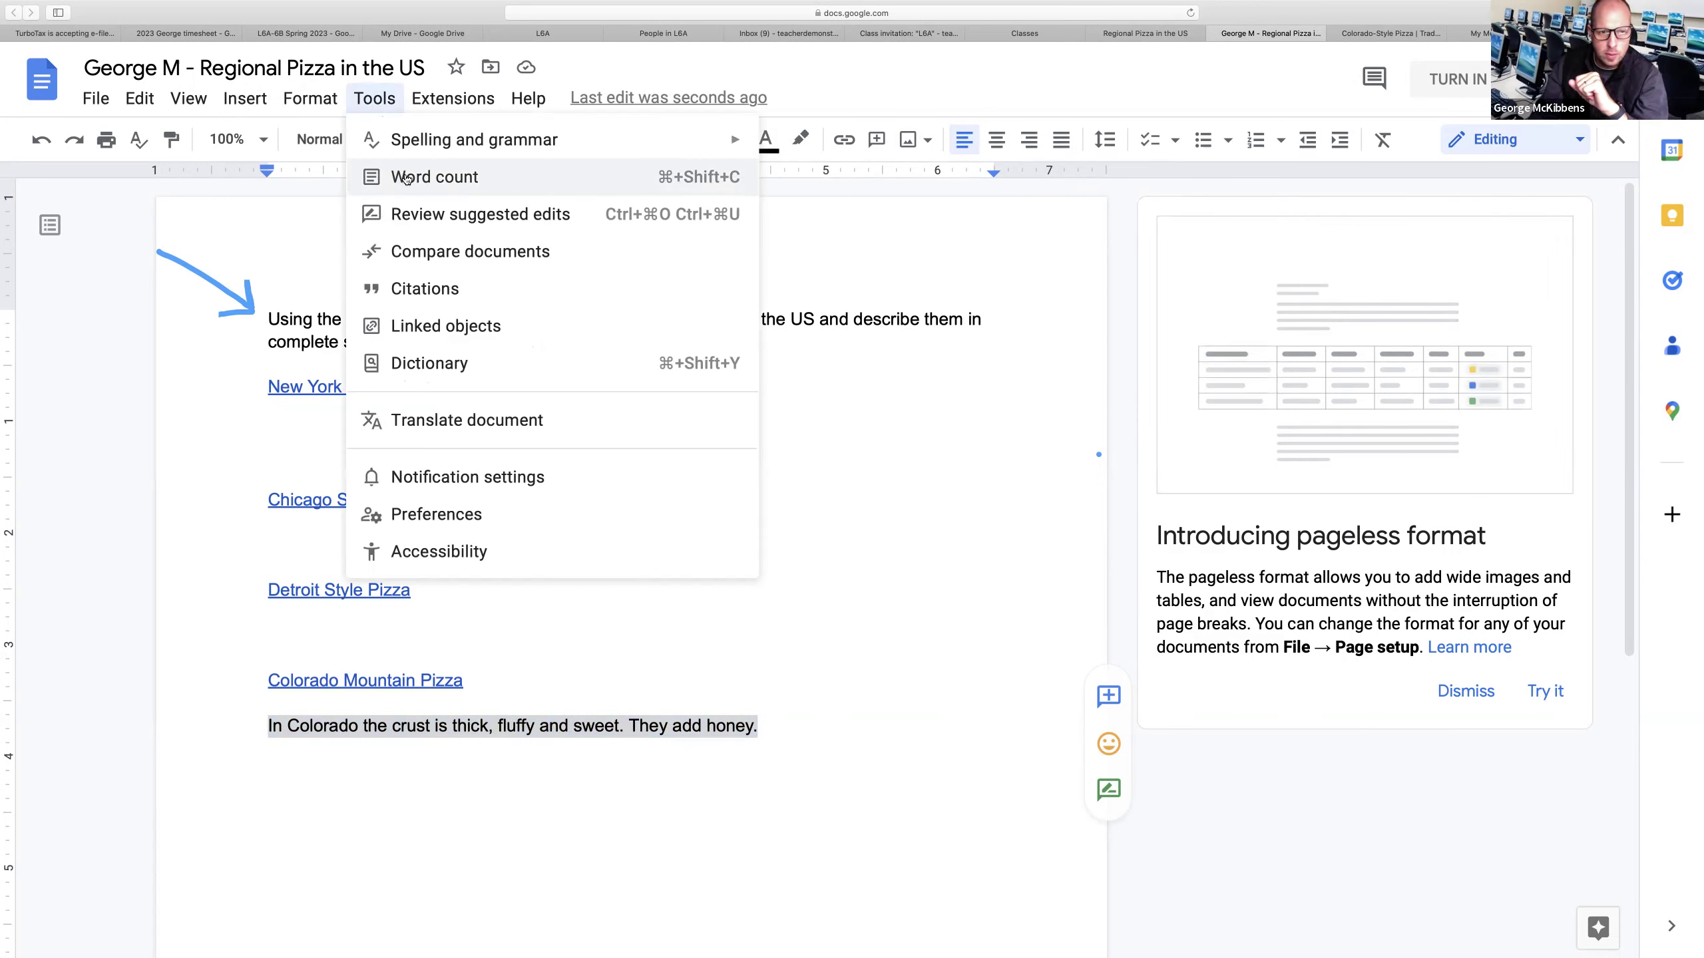
left_click(433, 178)
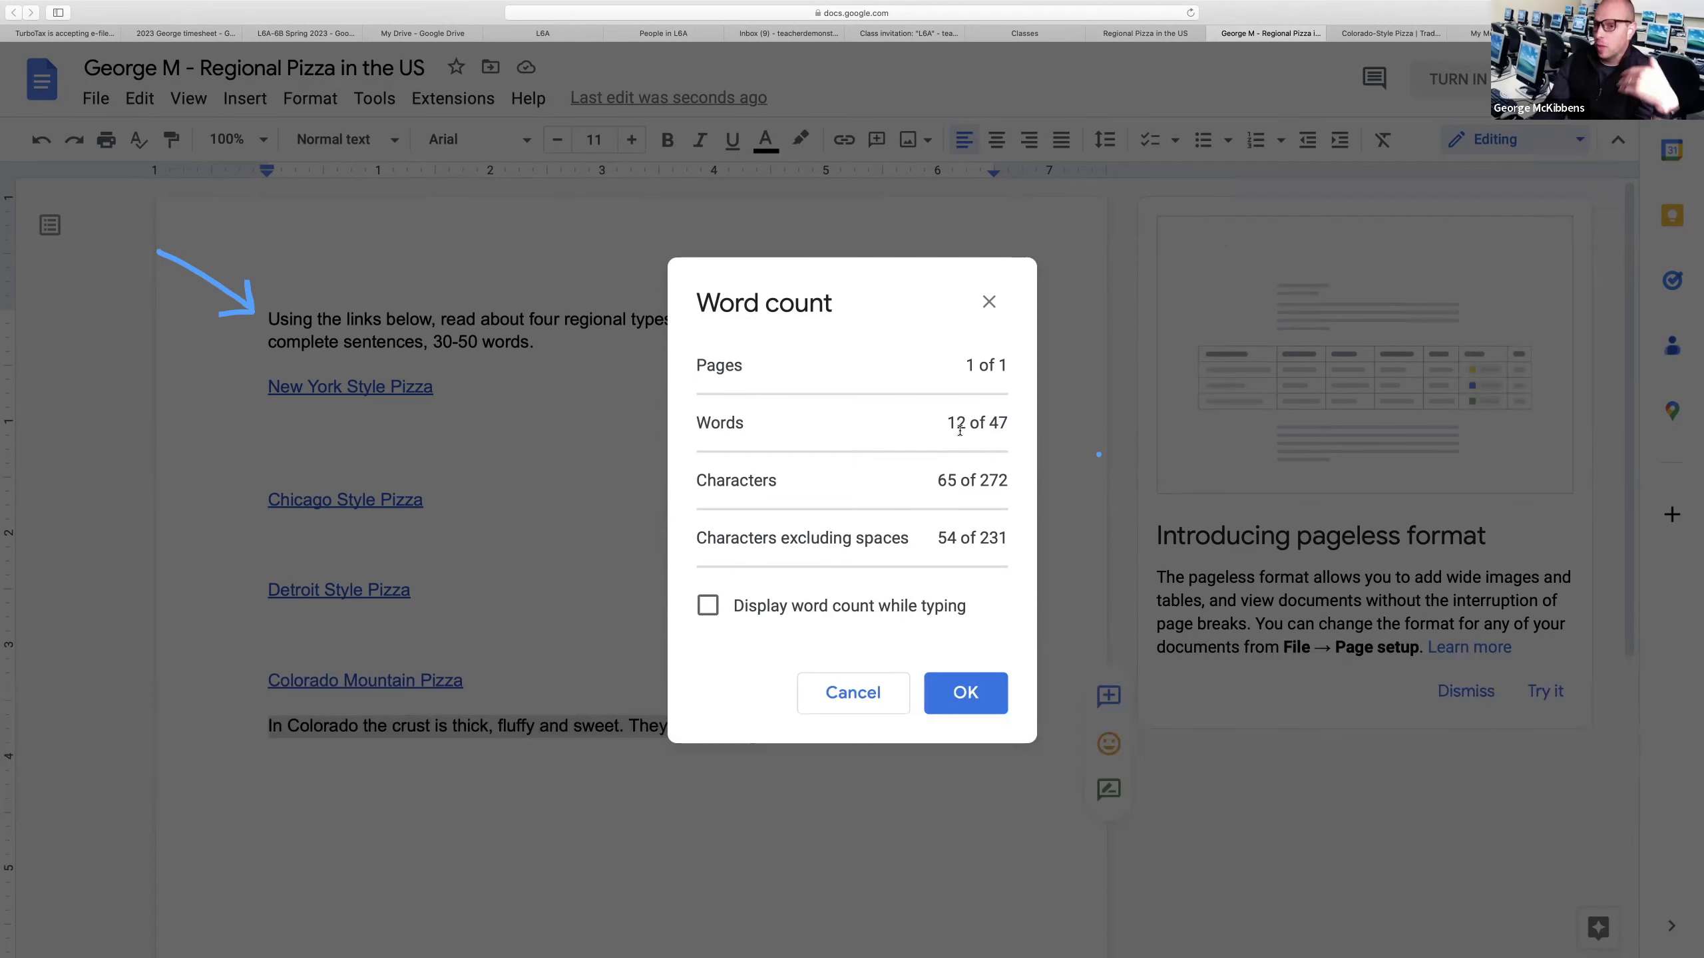
left_click(876, 700)
Delete the whole answer text under Colorado Mountain Pizza, leaving the heading link in place.
left_click(775, 752)
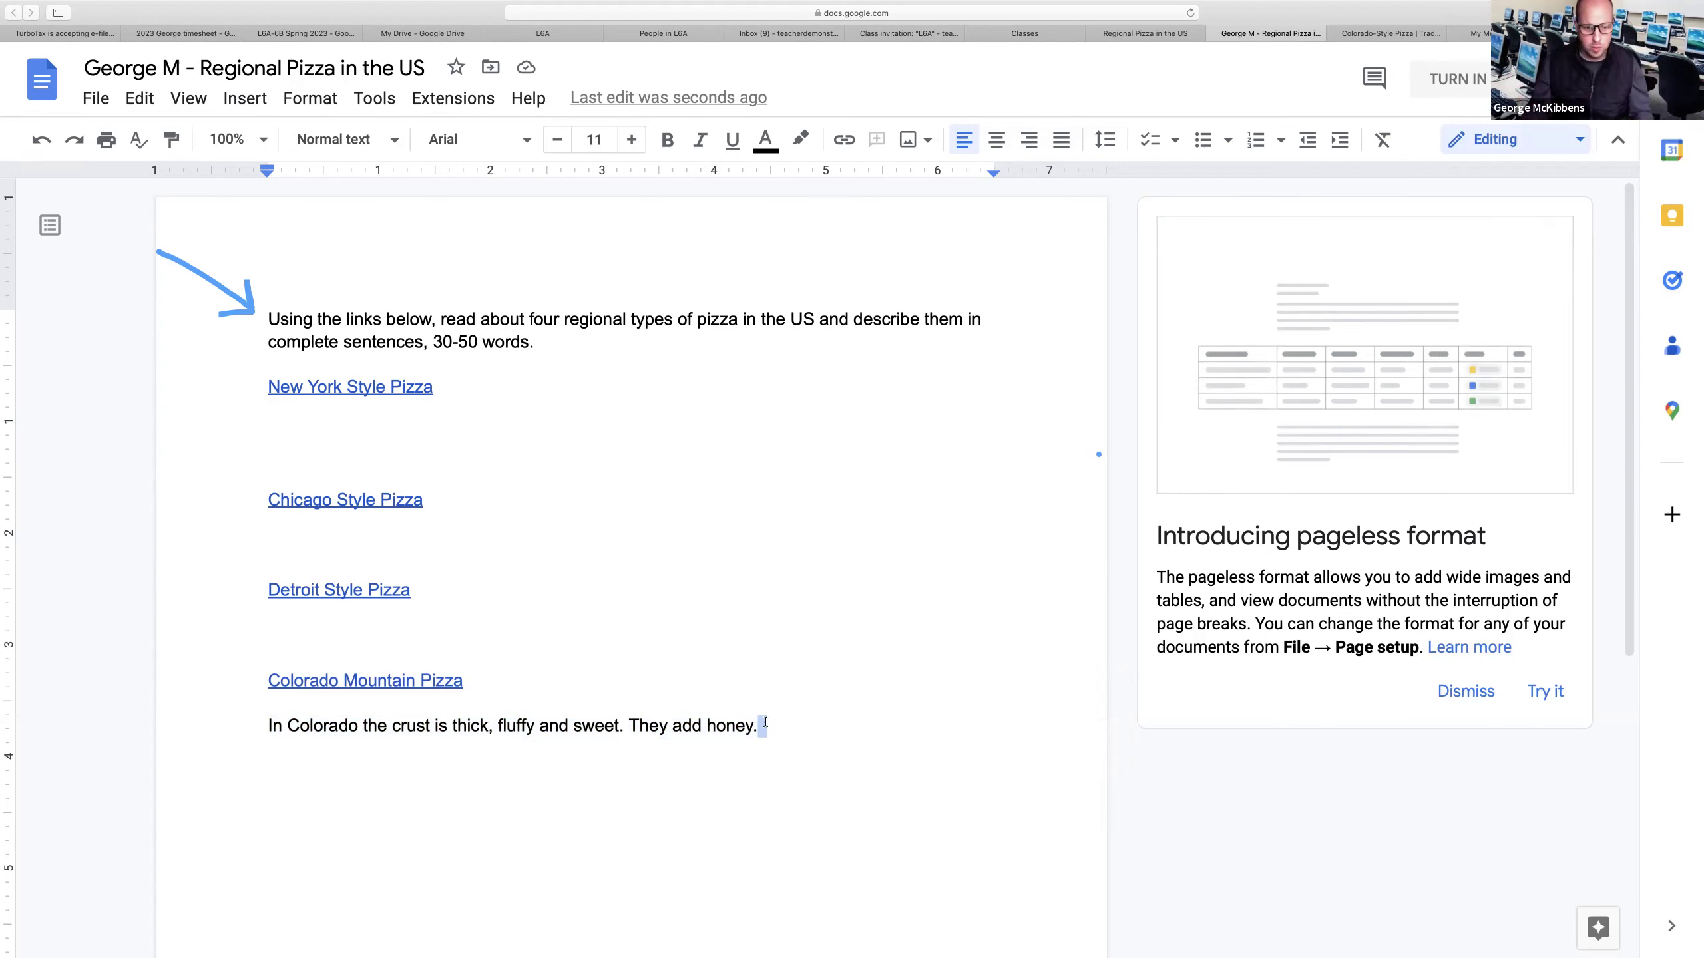
left_click_drag(766, 723, 279, 728)
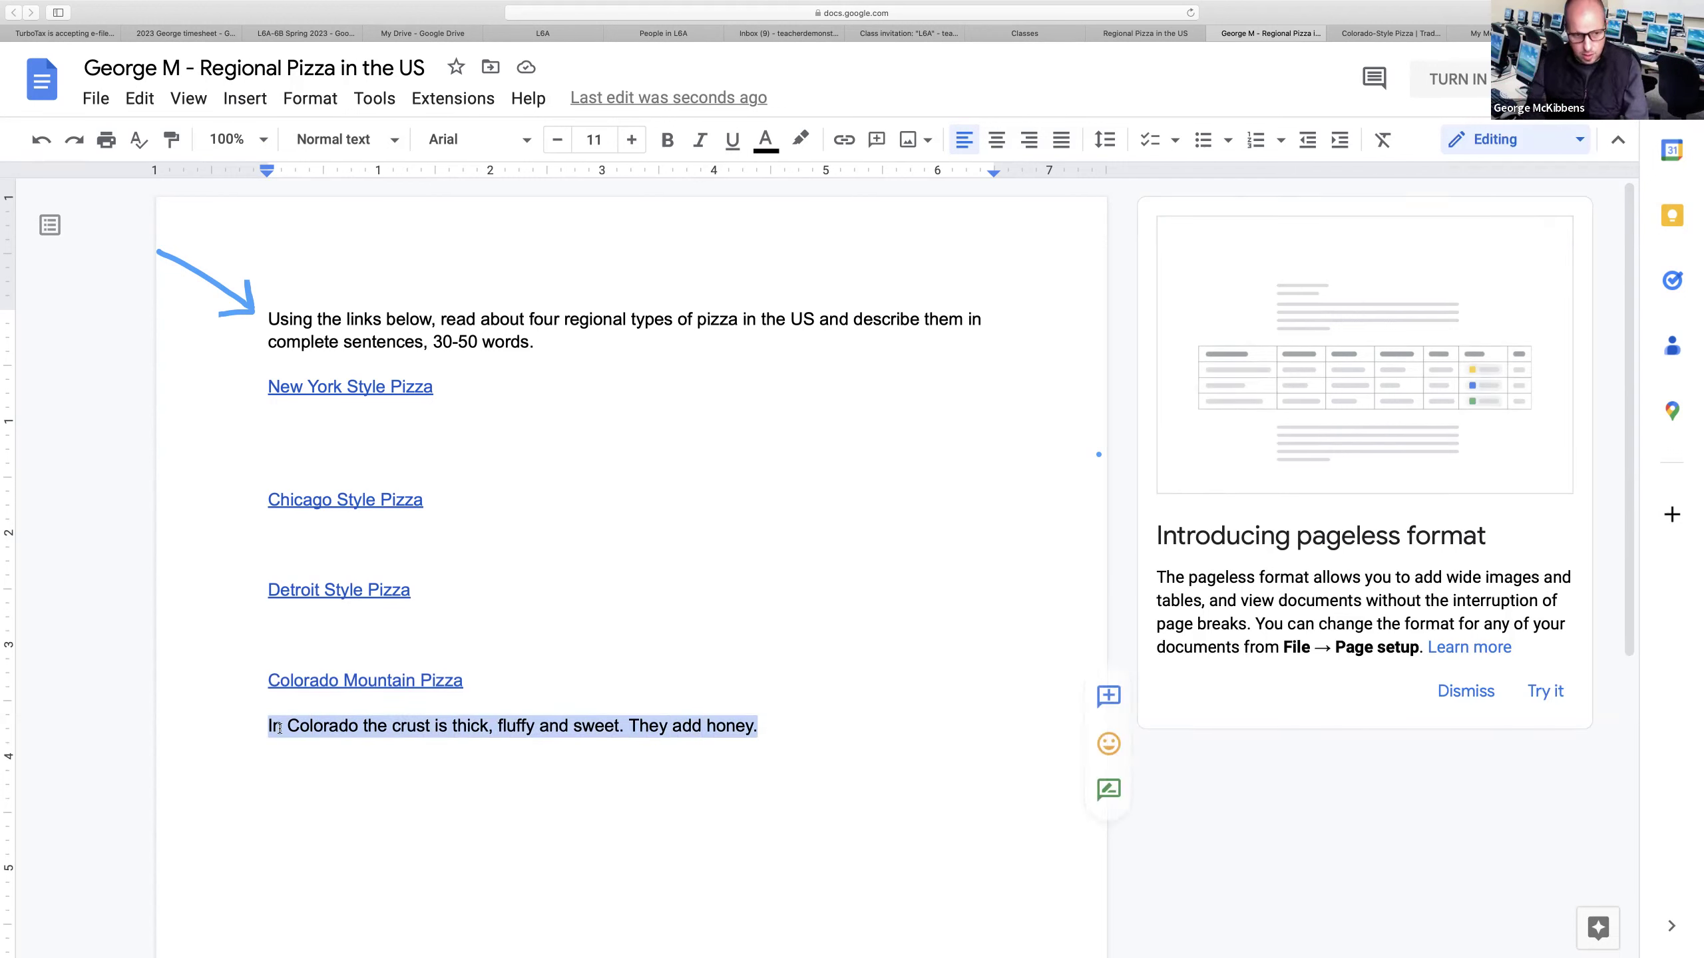
key("BackSpace")
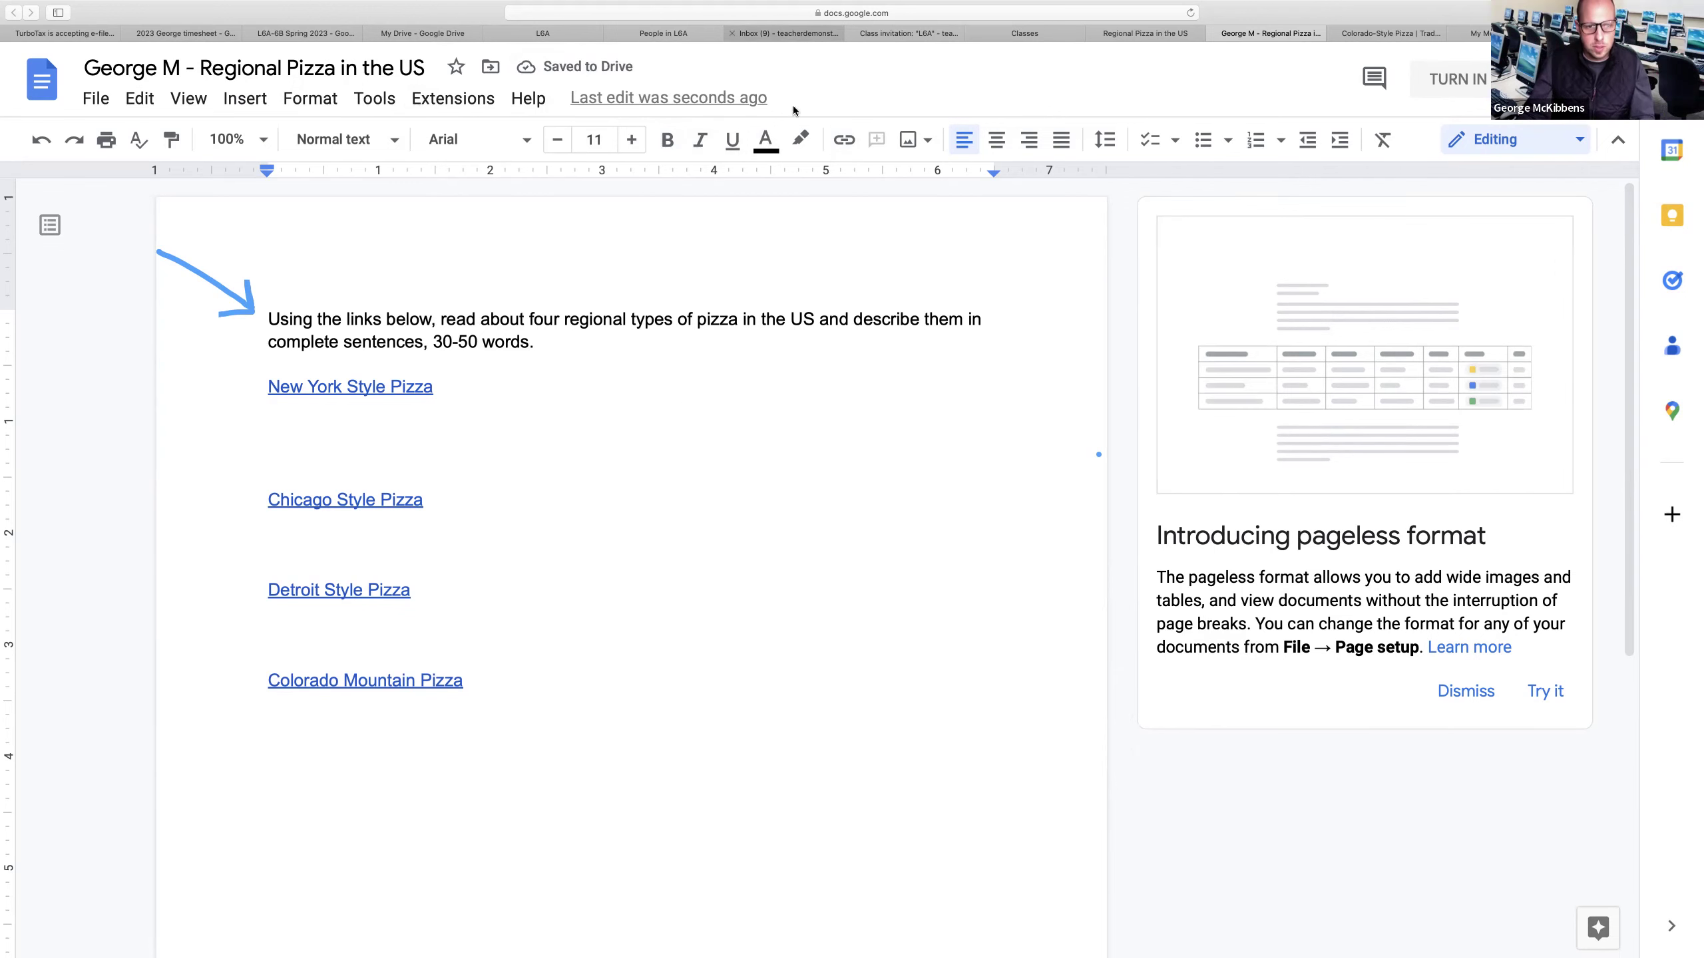
Switch to the Regional Pizza in the US assignment in Google Classroom and point out its points and due date lines.
left_click(788, 32)
left_click(935, 30)
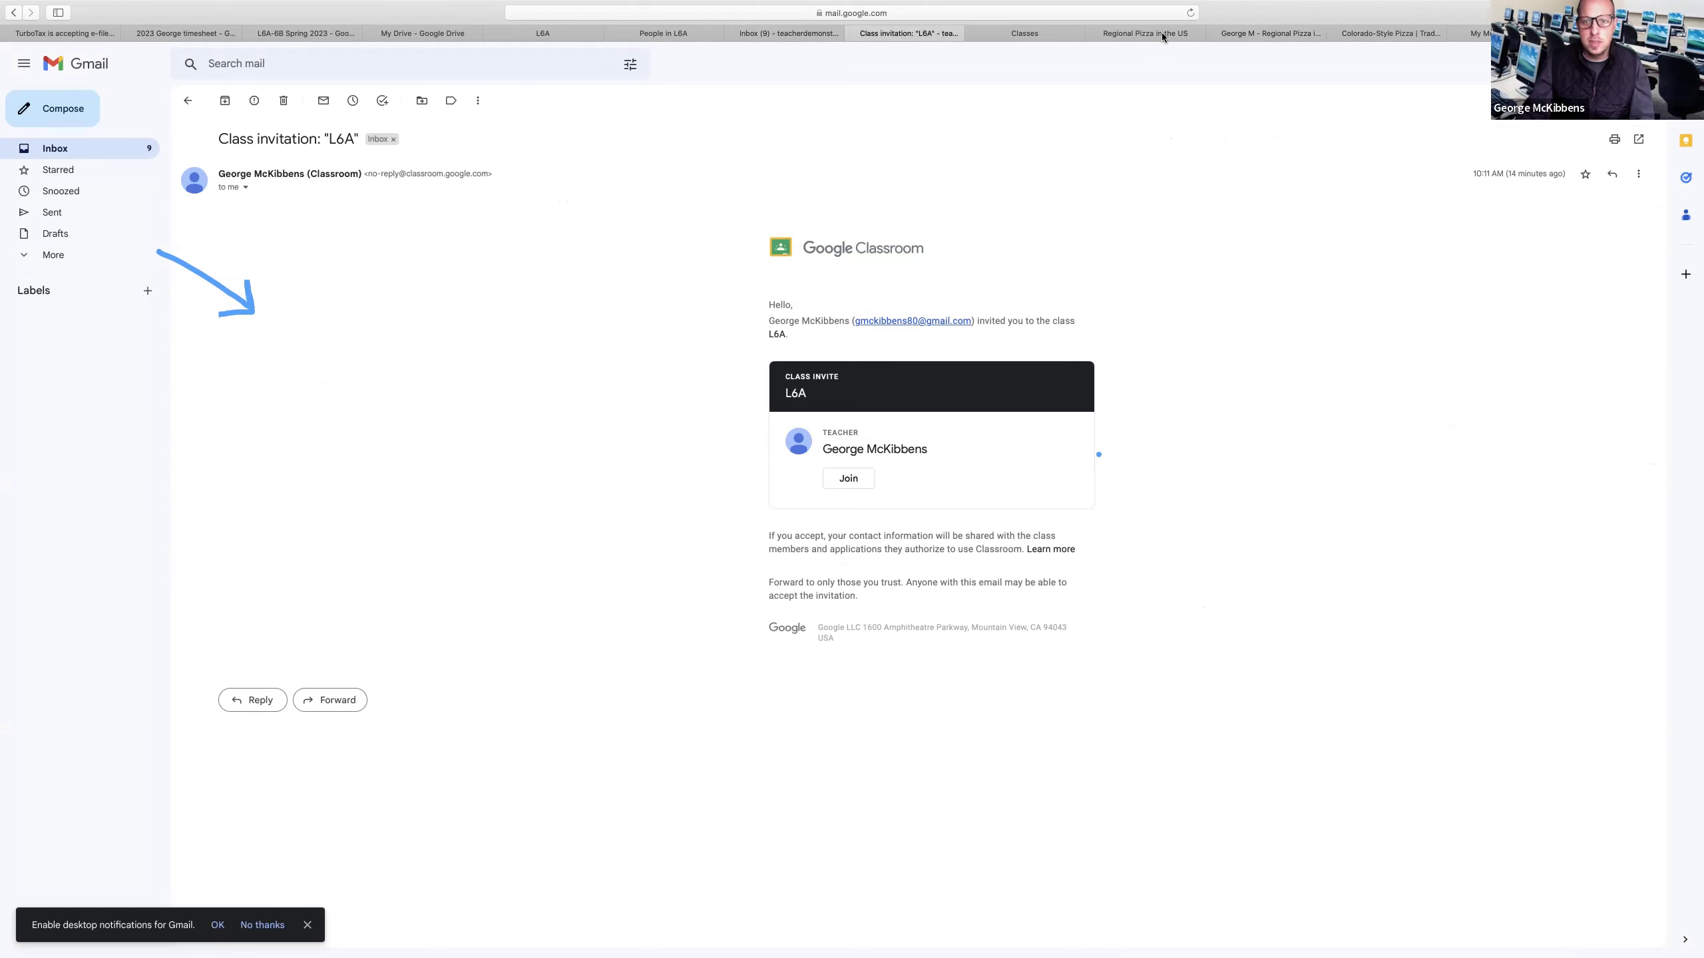
left_click(1163, 34)
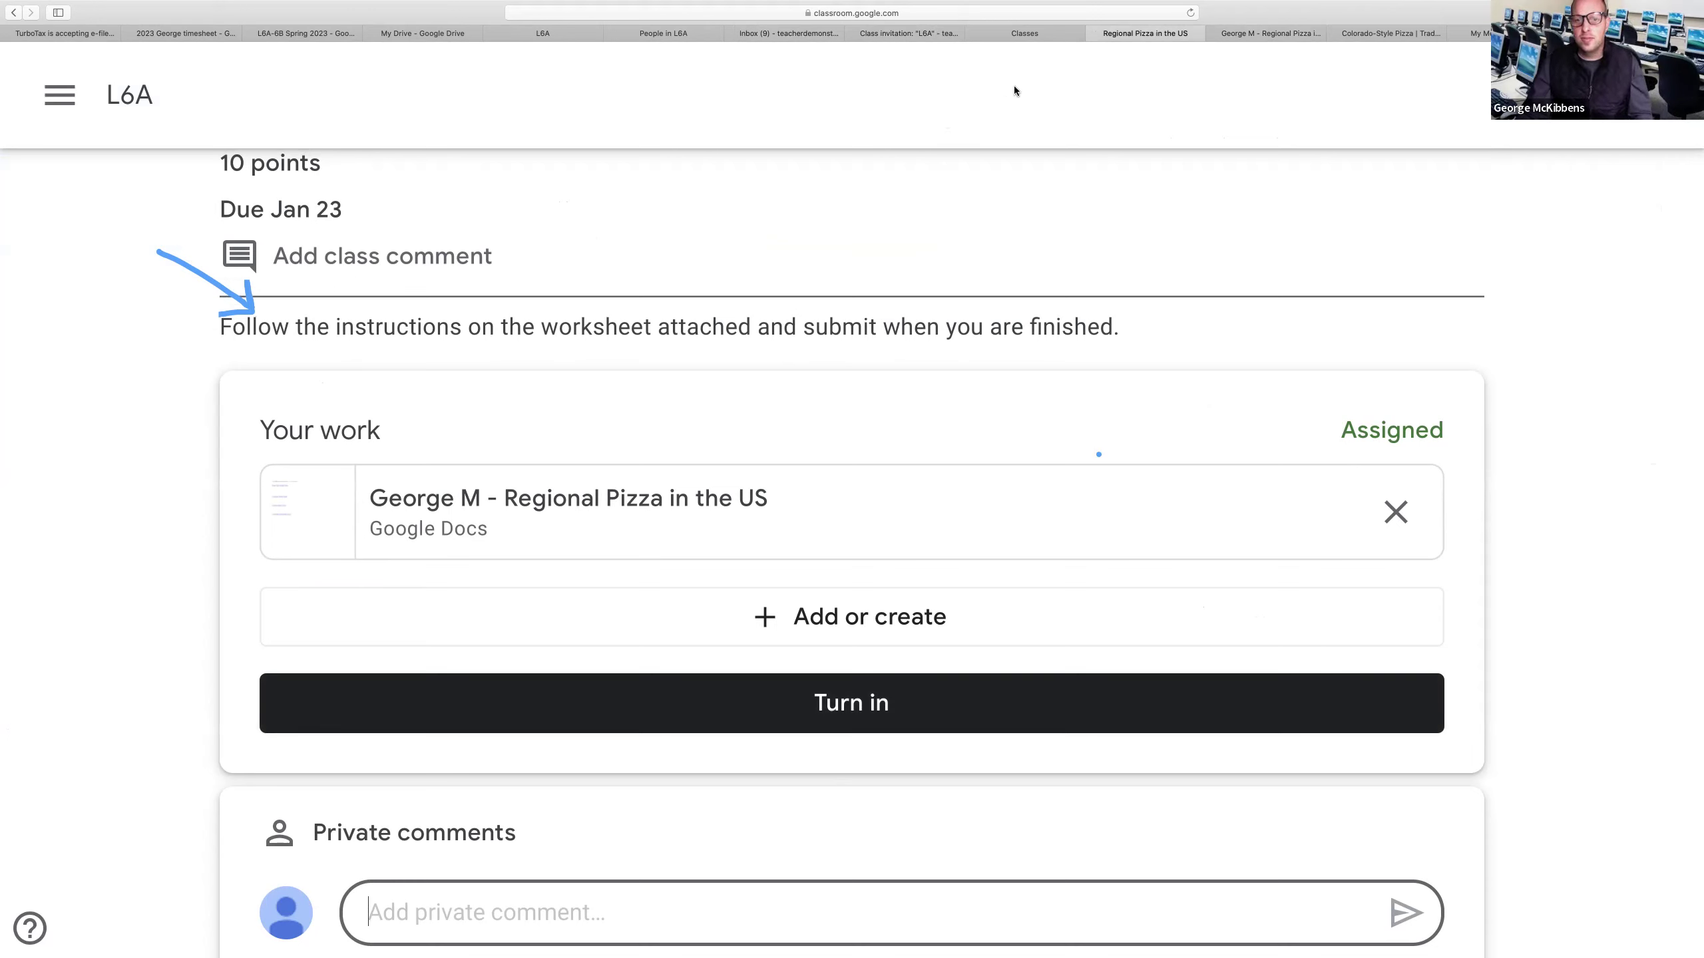
left_click_drag(321, 209, 1000, 181)
left_click_drag(872, 146, 890, 143)
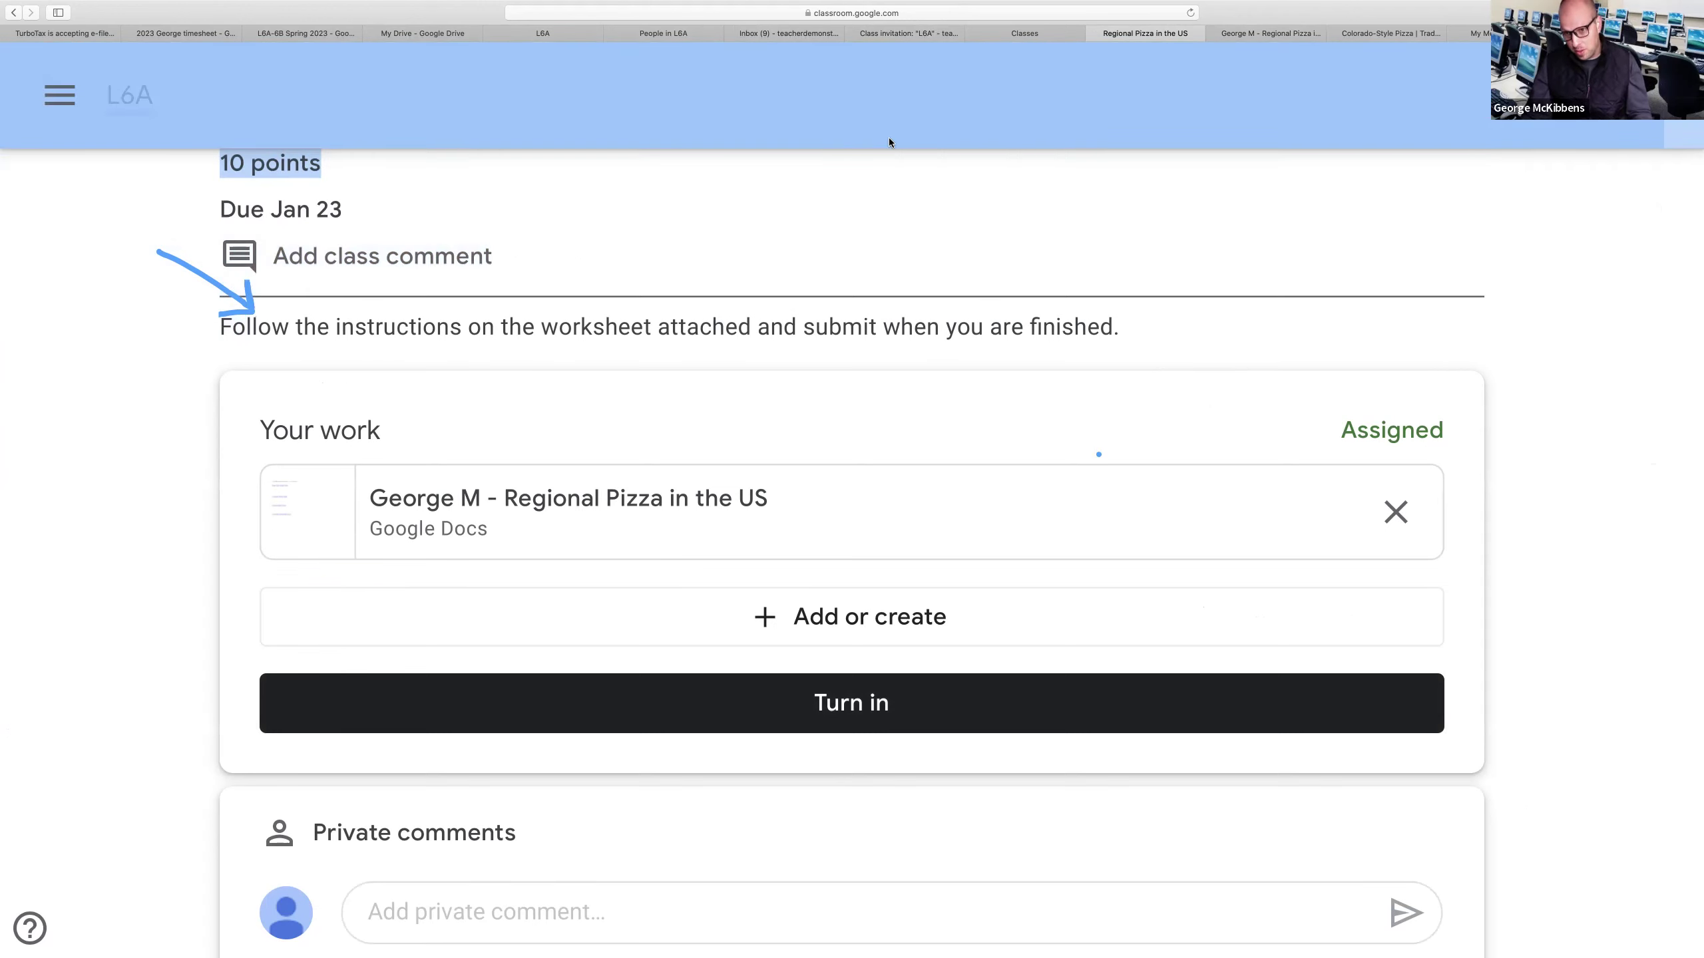
left_click(893, 206)
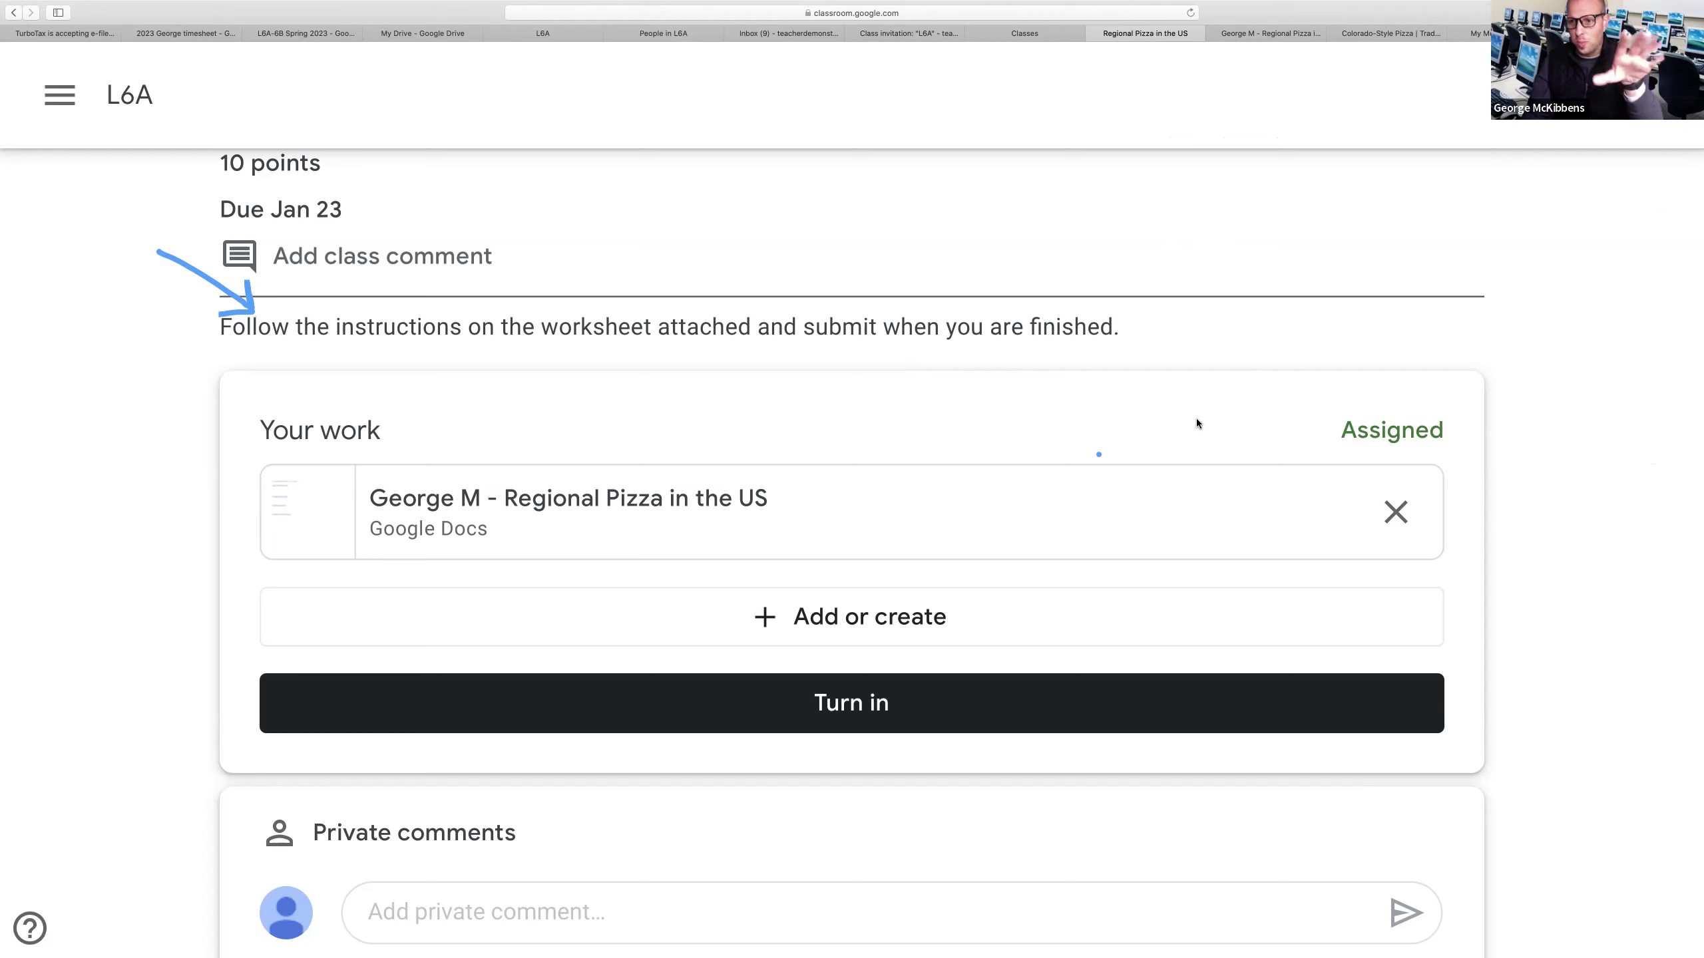